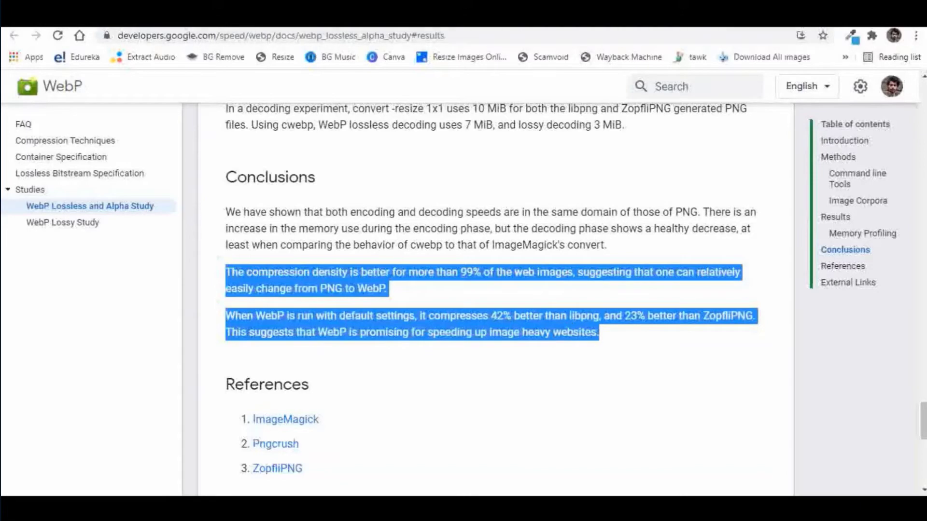
Check the Can I use WebP table for support across all listed browsers, including those at the far end such as KaiOS Browser
{"action": "left_click", "coordinate": [555, 17]}
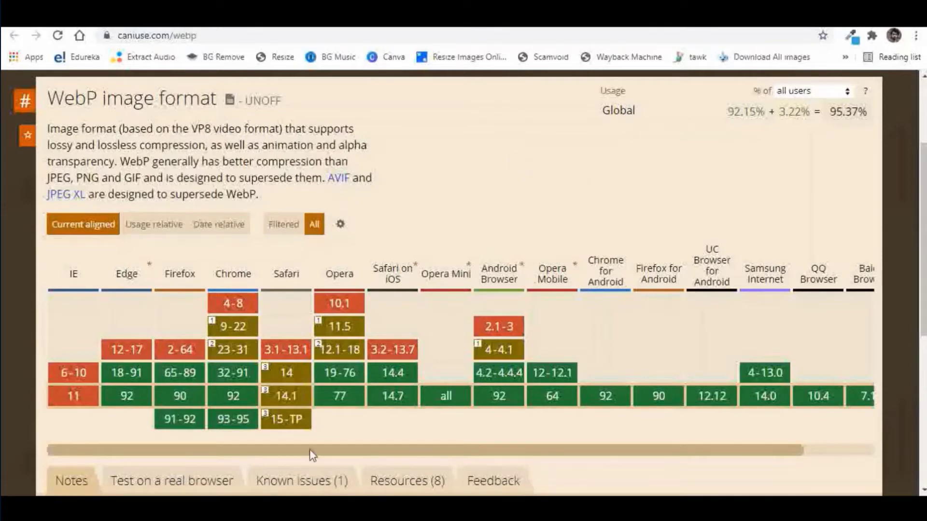
{"action": "left_click_drag", "start_coordinate": [311, 454], "coordinate": [510, 455]}
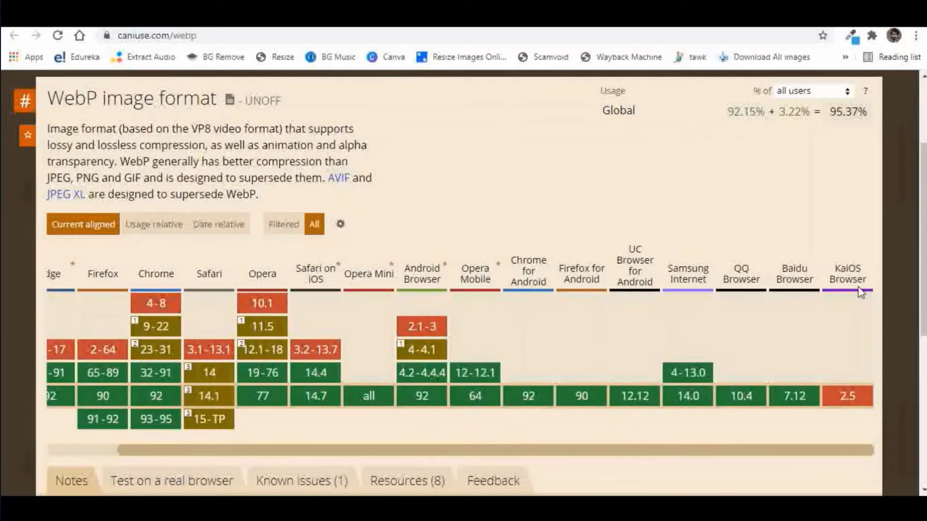
{"action": "left_click_drag", "start_coordinate": [637, 457], "coordinate": [563, 460]}
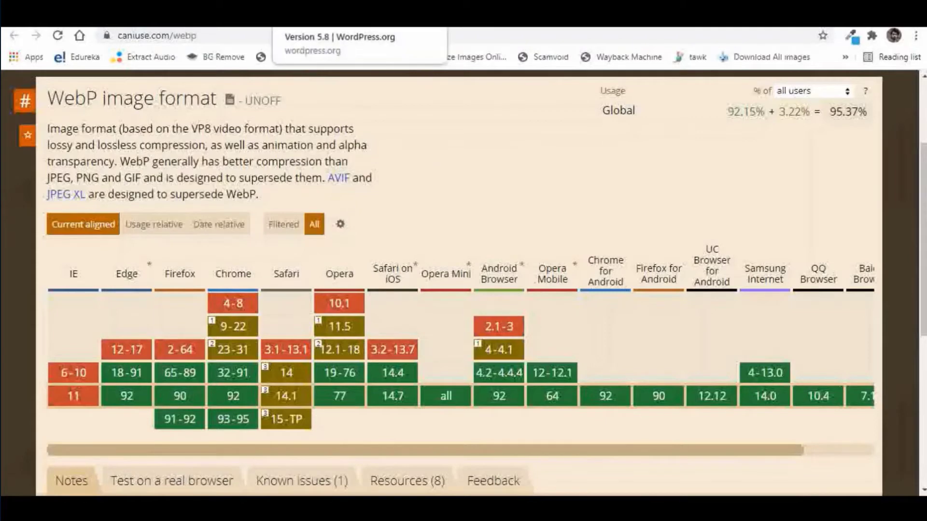
Read the WordPress 5.8 release notes on WebP support and dropped IE11 support, highlighting "IE11" in its heading
{"action": "left_click", "coordinate": [359, 17]}
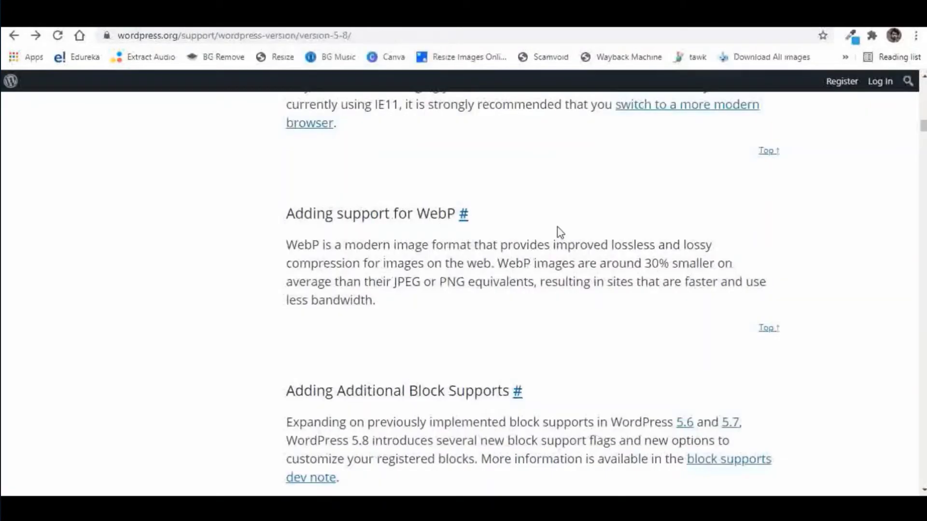
{"action": "scroll", "coordinate": [559, 232], "scroll_direction": "up", "scroll_amount": 3}
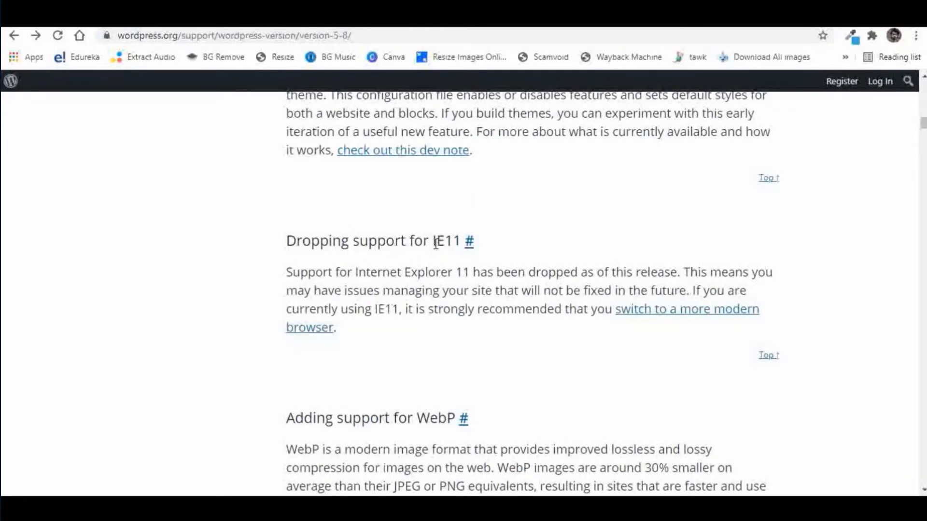
{"action": "left_click_drag", "start_coordinate": [435, 243], "coordinate": [462, 244]}
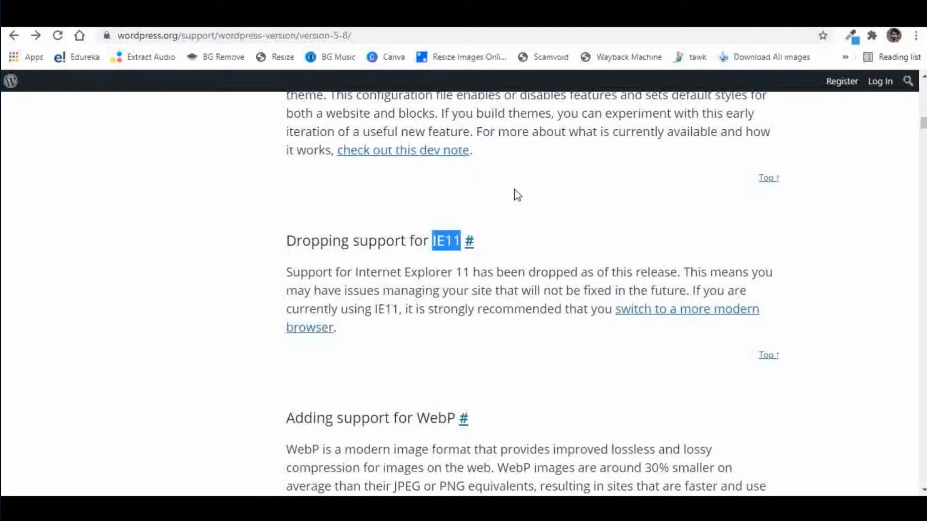
{"action": "scroll", "coordinate": [897, 156], "scroll_direction": "up", "scroll_amount": 20}
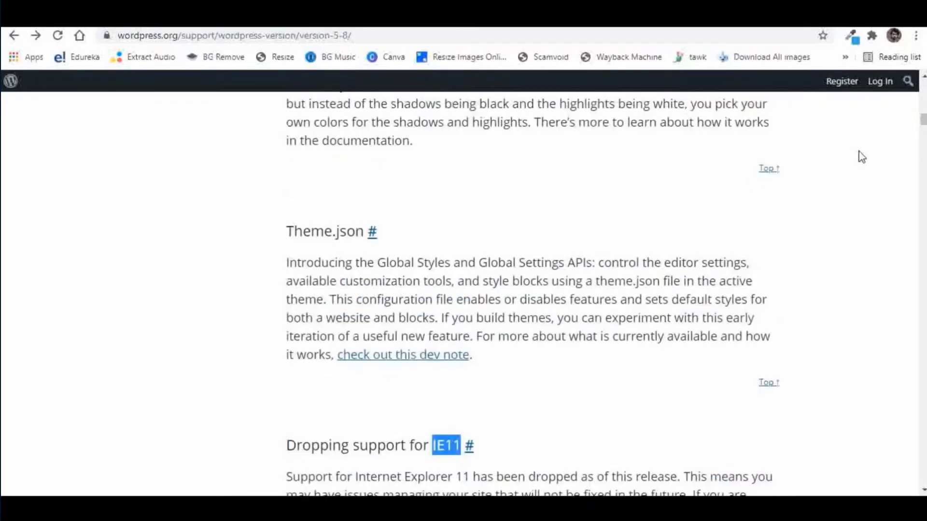
{"action": "scroll", "coordinate": [864, 157], "scroll_direction": "up", "scroll_amount": 20}
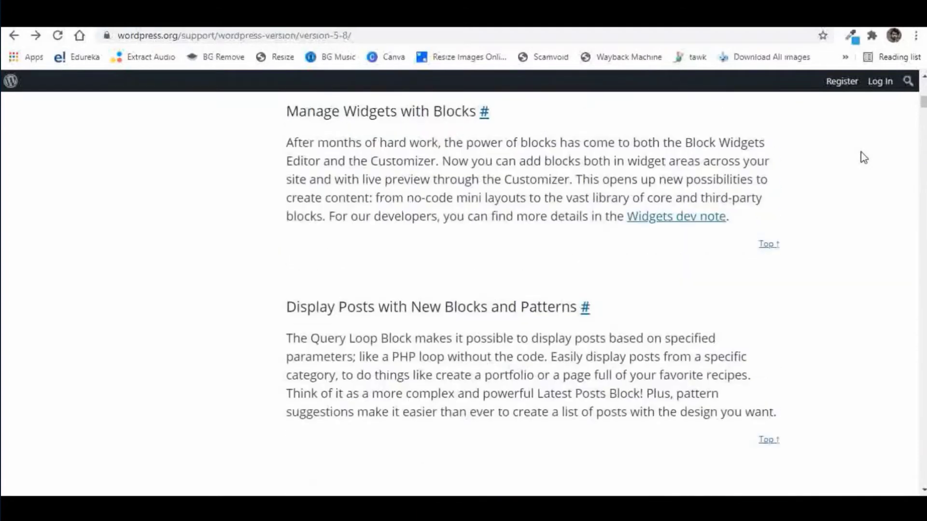
{"action": "scroll", "coordinate": [863, 158], "scroll_direction": "up", "scroll_amount": 2}
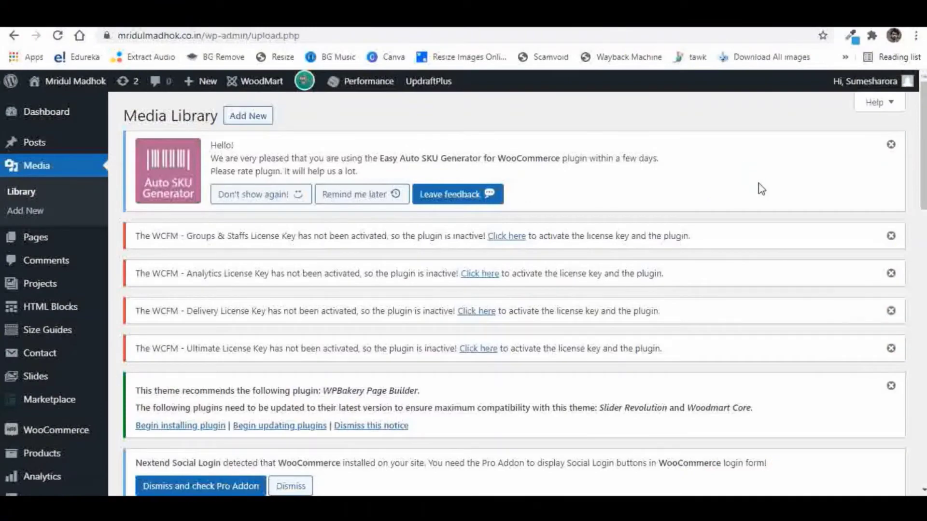
Look through the image thumbnails in the WordPress site's Media Library
{"action": "scroll", "coordinate": [764, 187], "scroll_direction": "down", "scroll_amount": 7}
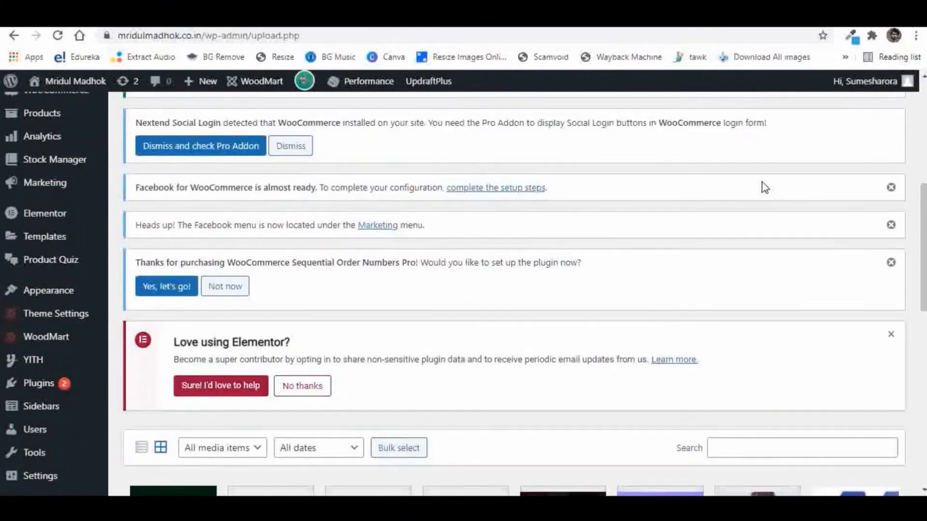
{"action": "scroll", "coordinate": [763, 186], "scroll_direction": "up", "scroll_amount": 7}
{"action": "scroll", "coordinate": [662, 259], "scroll_direction": "down", "scroll_amount": 10}
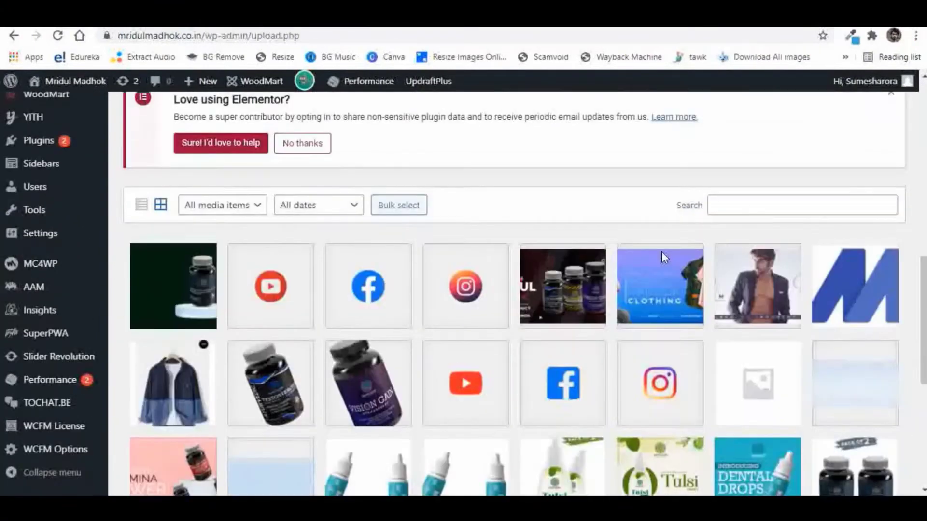
{"action": "scroll", "coordinate": [731, 240], "scroll_direction": "down", "scroll_amount": 6}
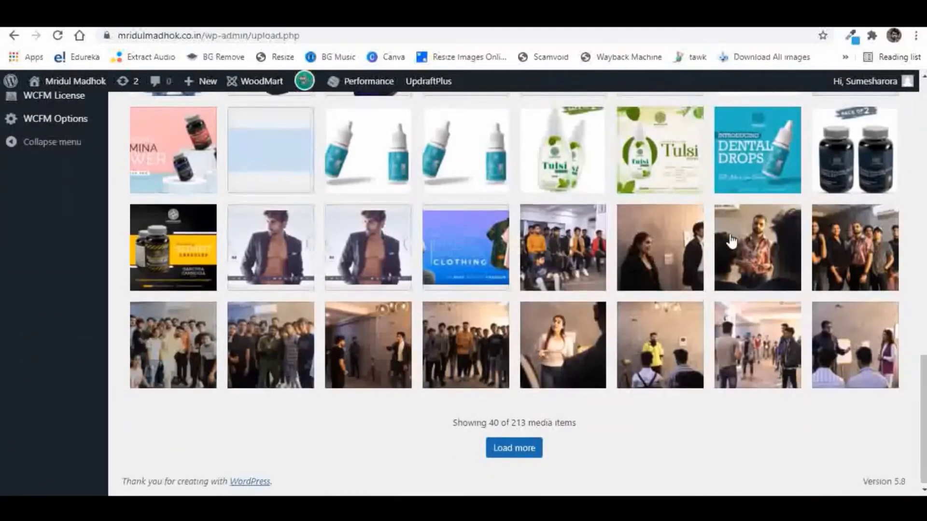
{"action": "scroll", "coordinate": [649, 303], "scroll_direction": "up", "scroll_amount": 6}
{"action": "scroll", "coordinate": [652, 302], "scroll_direction": "down", "scroll_amount": 6}
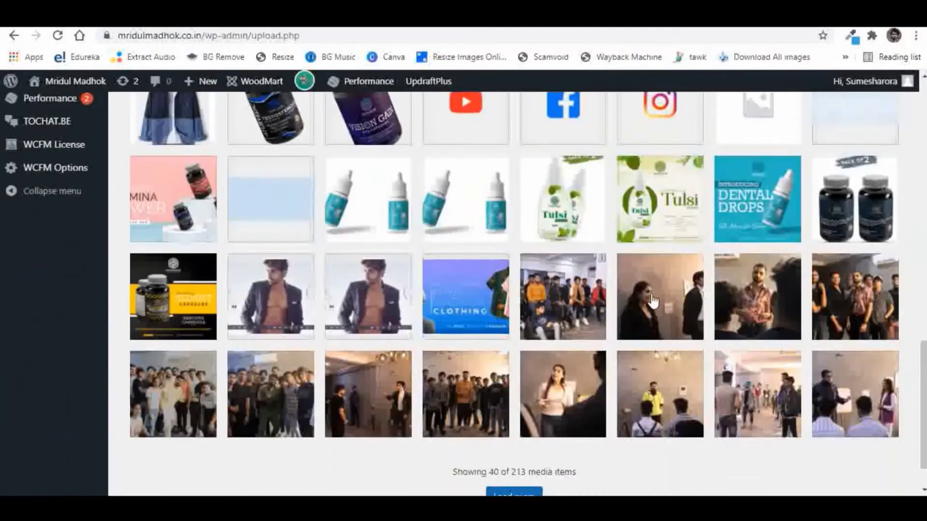
{"action": "scroll", "coordinate": [685, 311], "scroll_direction": "up", "scroll_amount": 7}
{"action": "scroll", "coordinate": [685, 311], "scroll_direction": "up", "scroll_amount": 7}
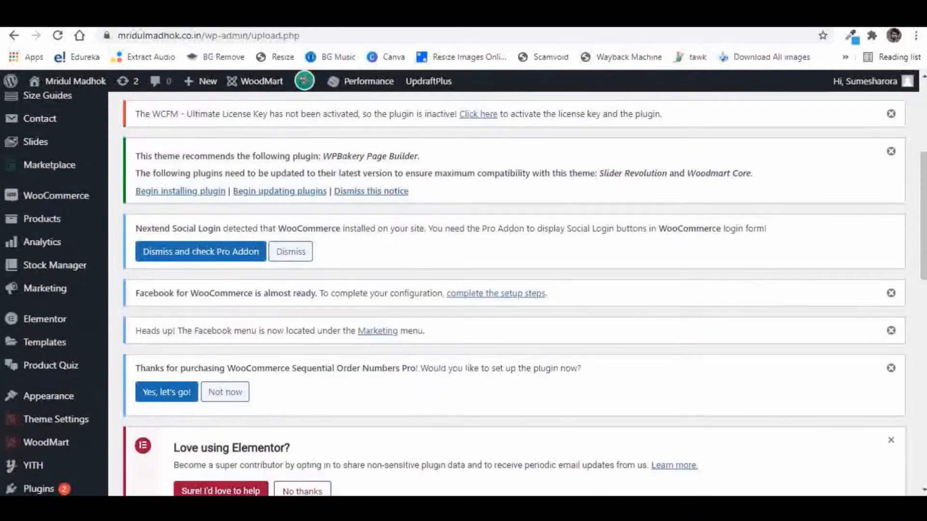
Switch to the site's GTmetrix performance report and review its grade, speed visualization and top issues
{"action": "mouse_move", "coordinate": [550, 507]}
{"action": "left_click", "coordinate": [620, 444]}
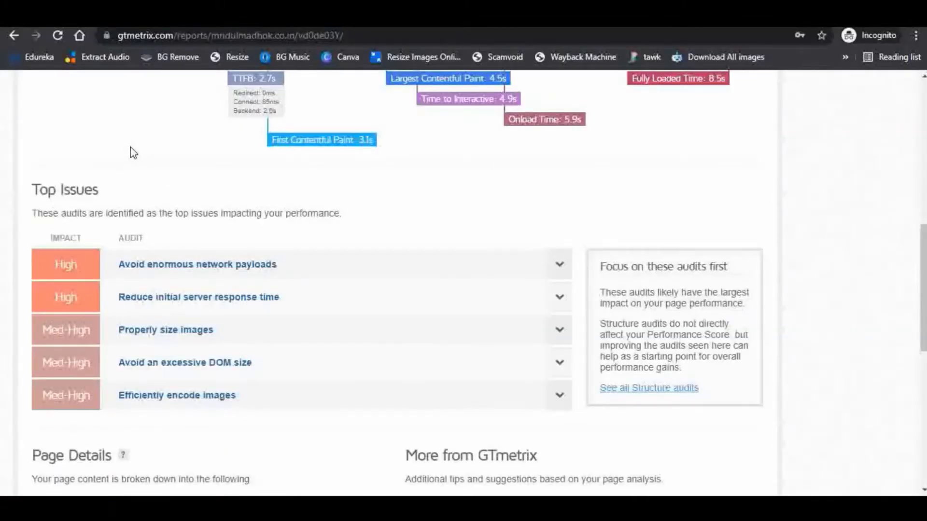
{"action": "scroll", "coordinate": [596, 247], "scroll_direction": "up", "scroll_amount": 10}
{"action": "scroll", "coordinate": [597, 246], "scroll_direction": "down", "scroll_amount": 8}
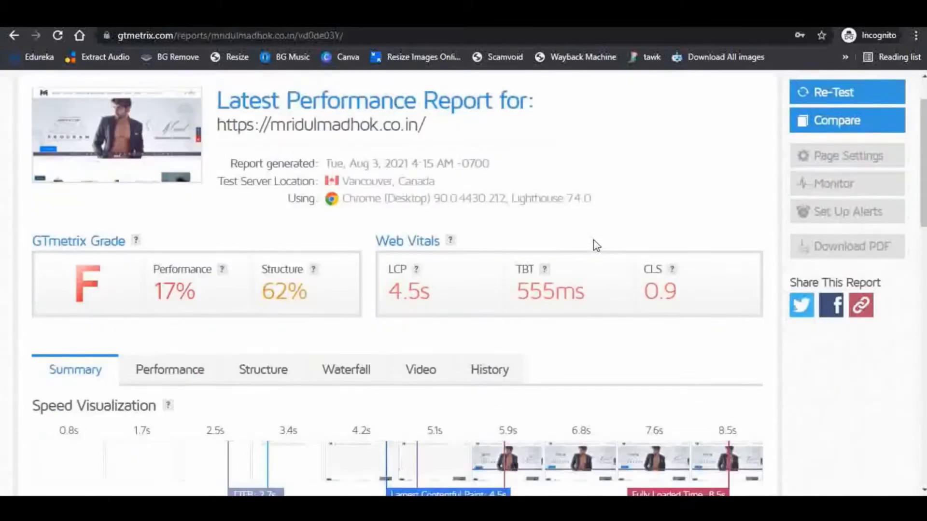
{"action": "scroll", "coordinate": [594, 238], "scroll_direction": "down", "scroll_amount": 3}
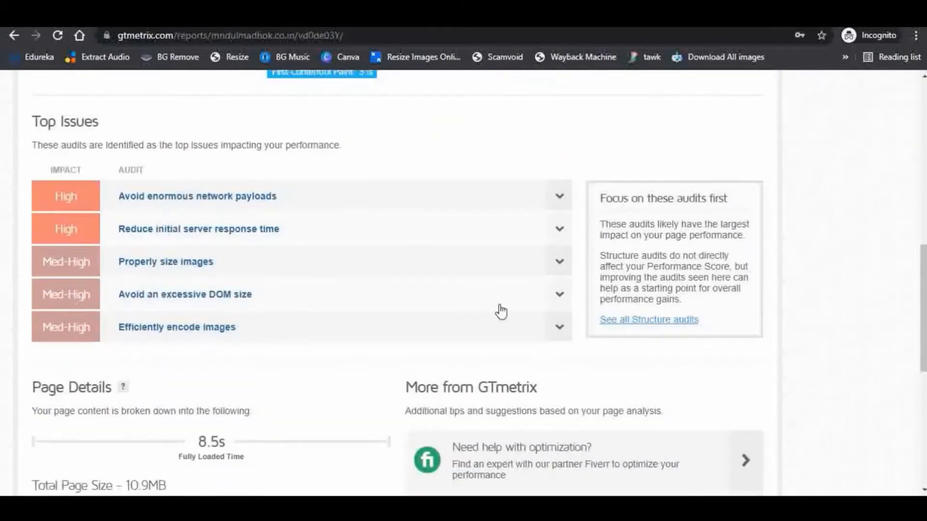
{"action": "scroll", "coordinate": [304, 265], "scroll_direction": "down", "scroll_amount": 2}
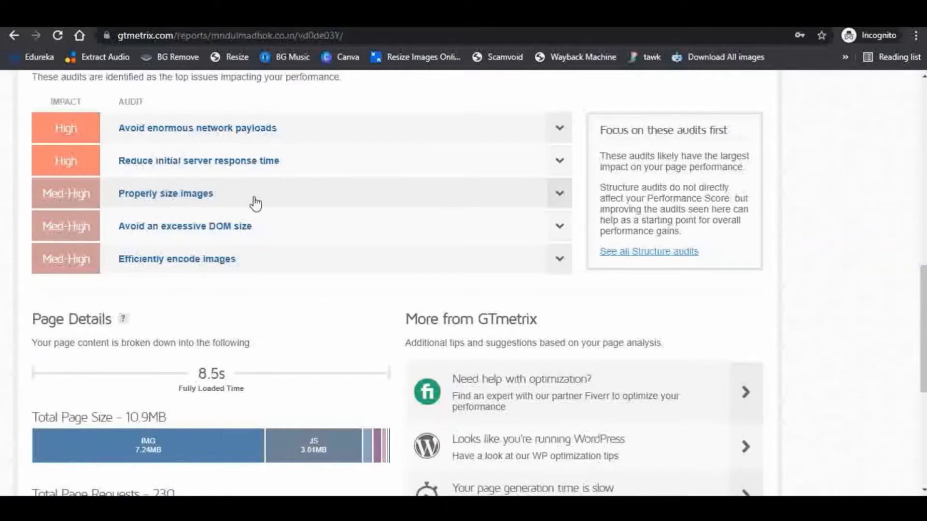
Expand the "Properly size images" audit and examine the listed images' resource sizes and potential savings
{"action": "left_click", "coordinate": [558, 194]}
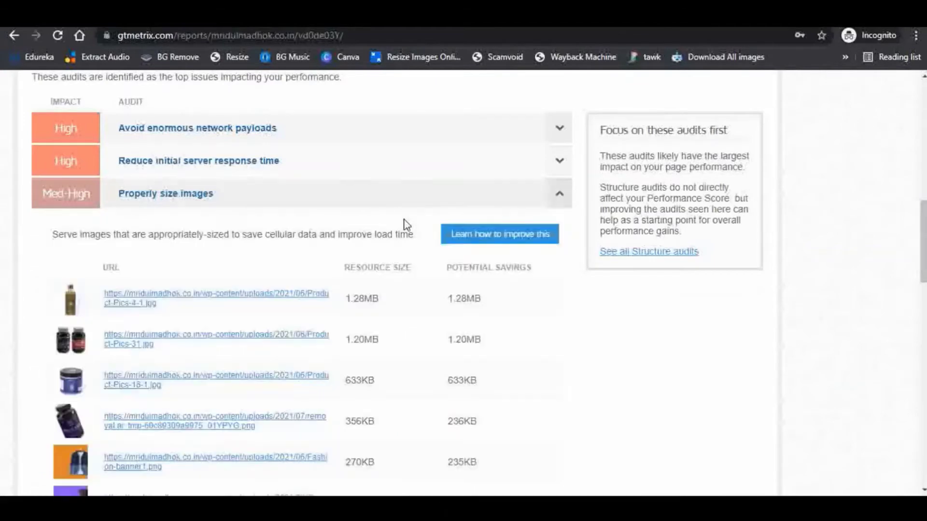
{"action": "scroll", "coordinate": [408, 222], "scroll_direction": "down", "scroll_amount": 3}
{"action": "scroll", "coordinate": [420, 227], "scroll_direction": "up", "scroll_amount": 10}
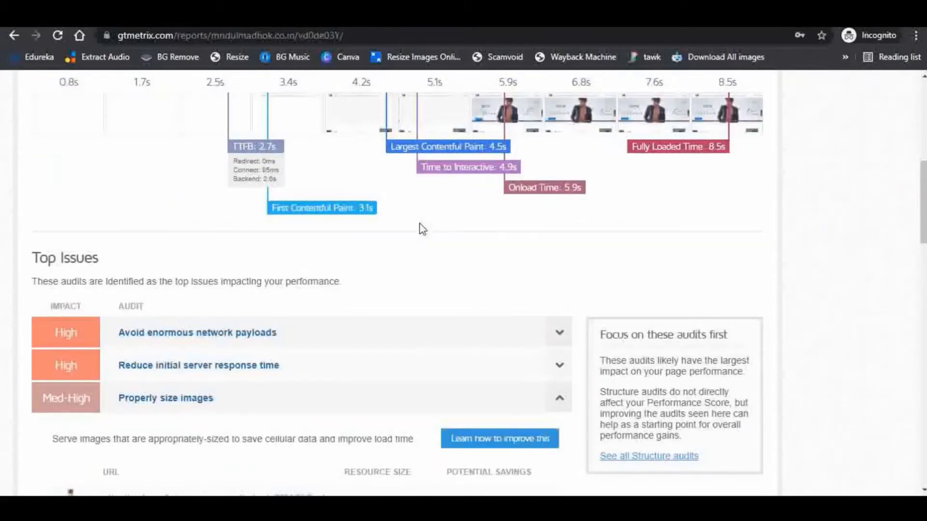
{"action": "scroll", "coordinate": [420, 228], "scroll_direction": "down", "scroll_amount": 8}
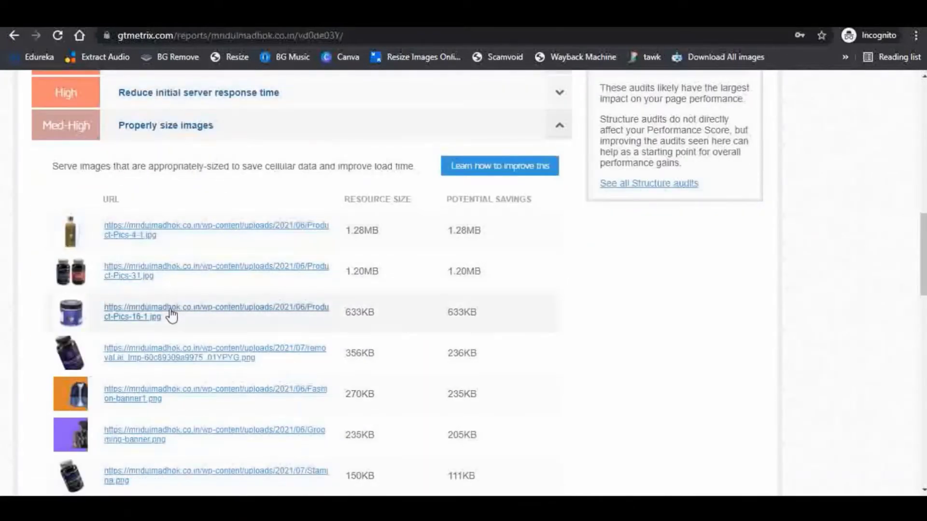
{"action": "scroll", "coordinate": [202, 293], "scroll_direction": "down", "scroll_amount": 3}
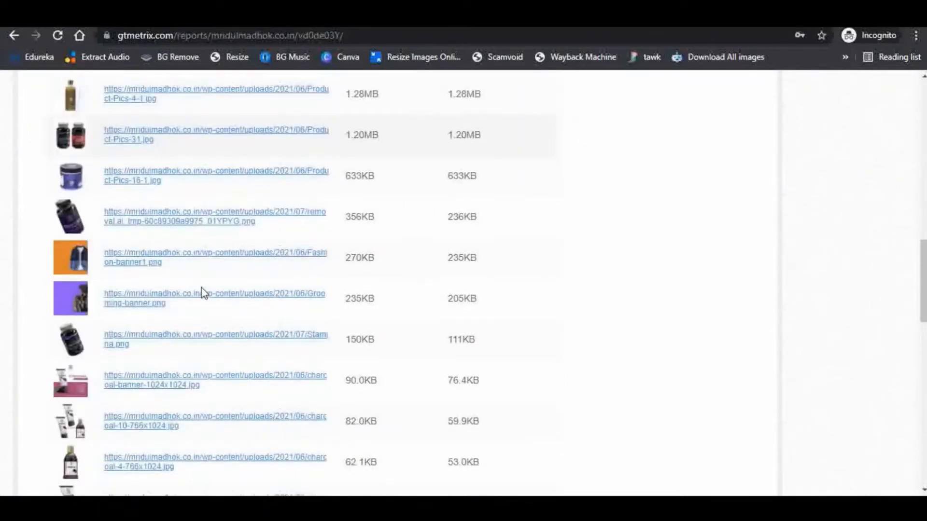
{"action": "scroll", "coordinate": [400, 292], "scroll_direction": "up", "scroll_amount": 7}
{"action": "scroll", "coordinate": [363, 297], "scroll_direction": "down", "scroll_amount": 7}
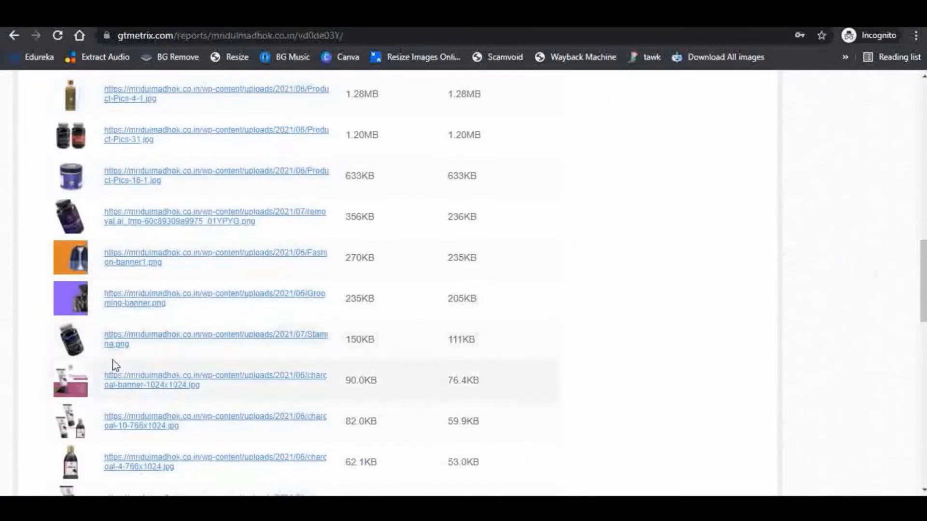
{"action": "scroll", "coordinate": [184, 357], "scroll_direction": "up", "scroll_amount": 5}
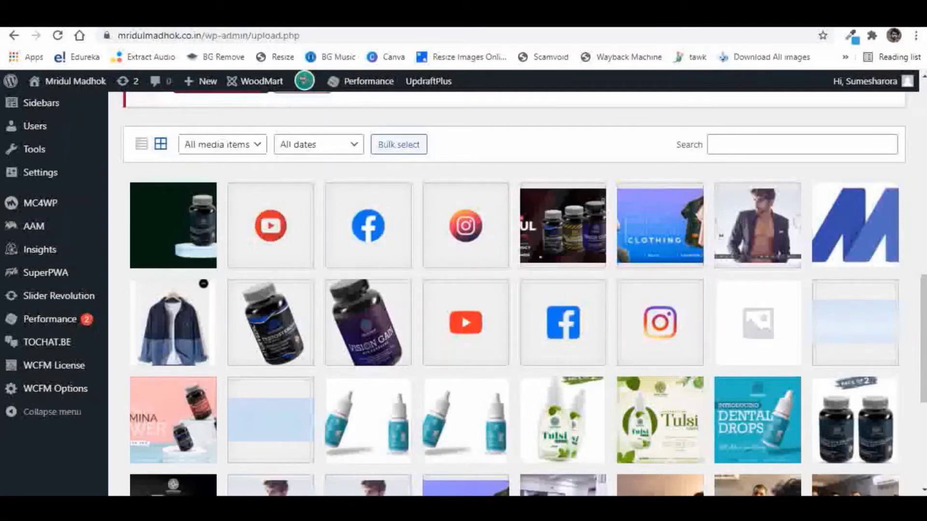
Review the GTmetrix scores and the "Properly size images" audit once more, and return to the WordPress Media Library
{"action": "mouse_move", "coordinate": [555, 511]}
{"action": "left_click", "coordinate": [611, 458]}
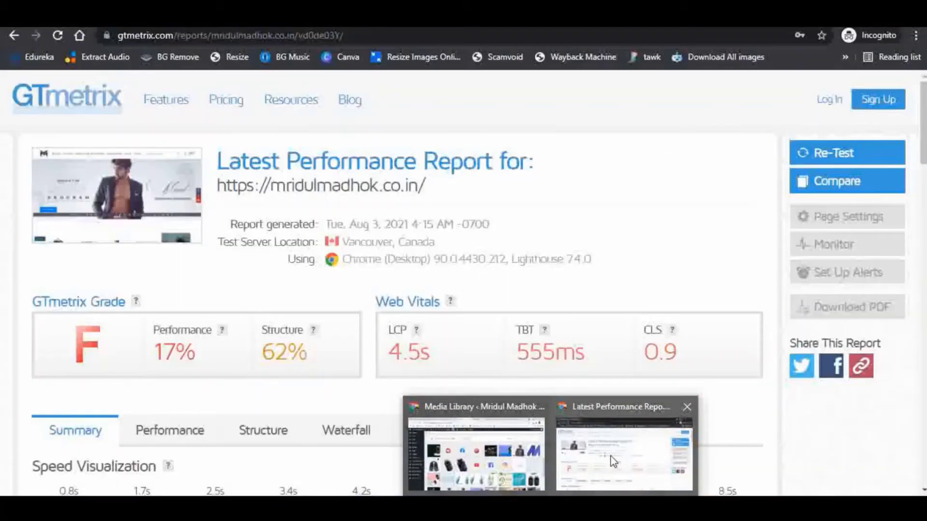
{"action": "scroll", "coordinate": [598, 285], "scroll_direction": "down", "scroll_amount": 3}
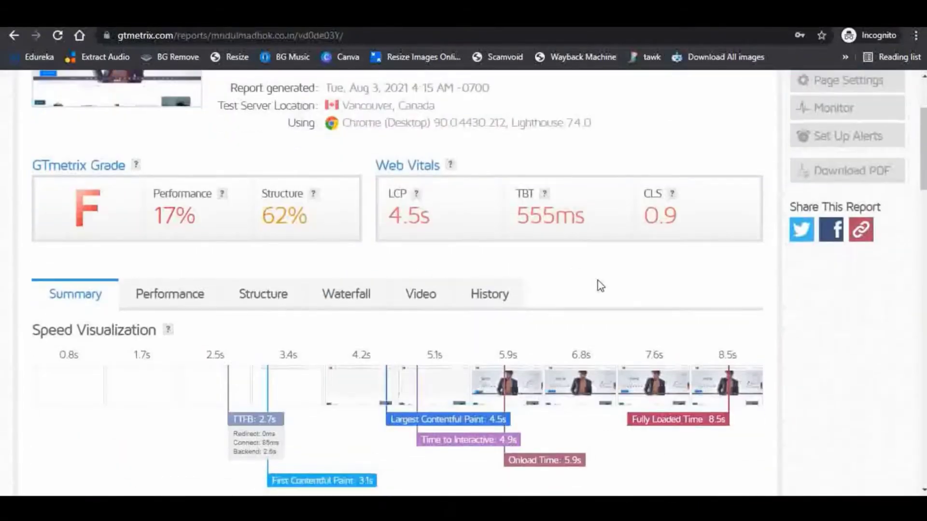
{"action": "scroll", "coordinate": [598, 285], "scroll_direction": "down", "scroll_amount": 6}
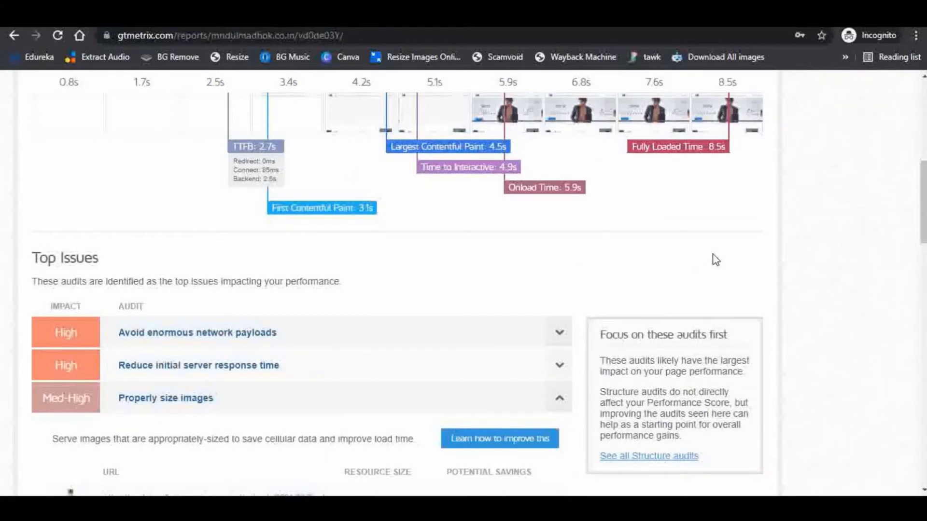
{"action": "scroll", "coordinate": [713, 259], "scroll_direction": "up", "scroll_amount": 4}
{"action": "scroll", "coordinate": [722, 260], "scroll_direction": "down", "scroll_amount": 6}
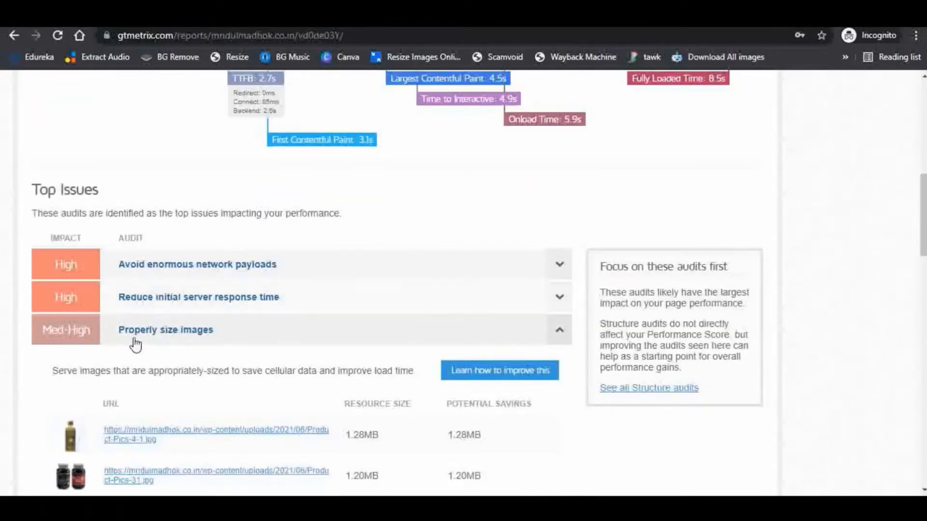
{"action": "scroll", "coordinate": [367, 335], "scroll_direction": "down", "scroll_amount": 2}
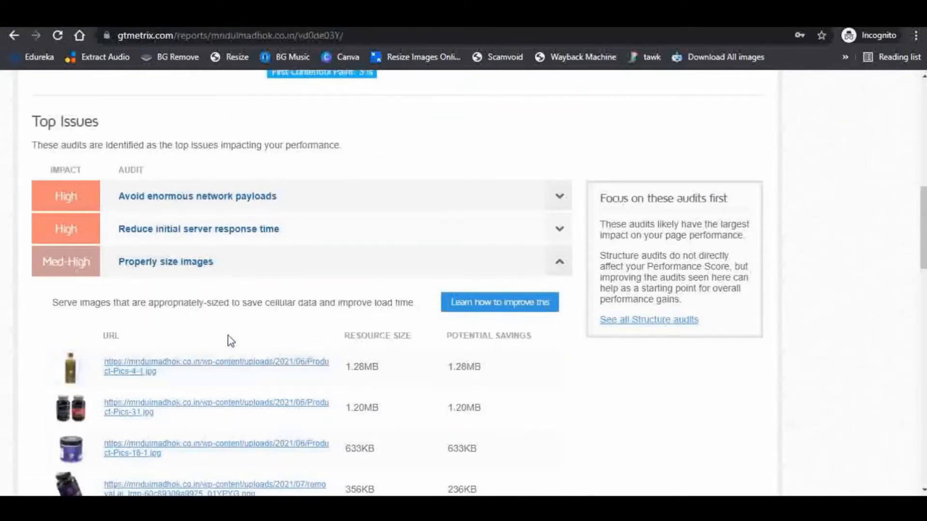
{"action": "scroll", "coordinate": [241, 335], "scroll_direction": "down", "scroll_amount": 3}
{"action": "scroll", "coordinate": [668, 332], "scroll_direction": "up", "scroll_amount": 5}
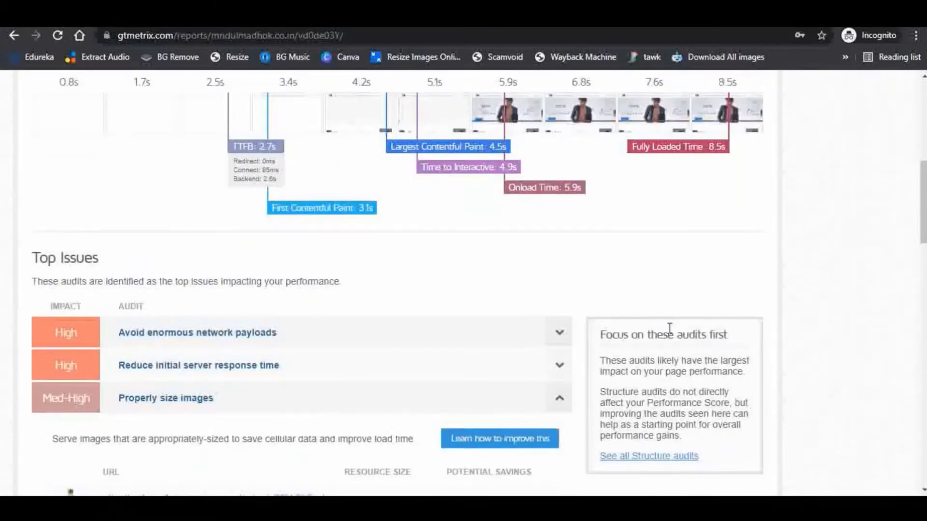
{"action": "scroll", "coordinate": [744, 306], "scroll_direction": "up", "scroll_amount": 8}
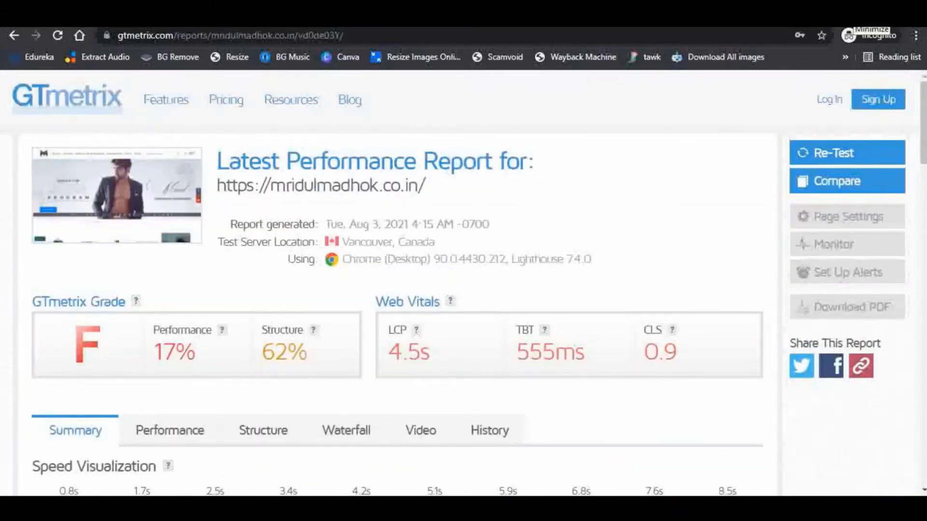
{"action": "left_click", "coordinate": [851, 15]}
{"action": "scroll", "coordinate": [466, 286], "scroll_direction": "up", "scroll_amount": 3}
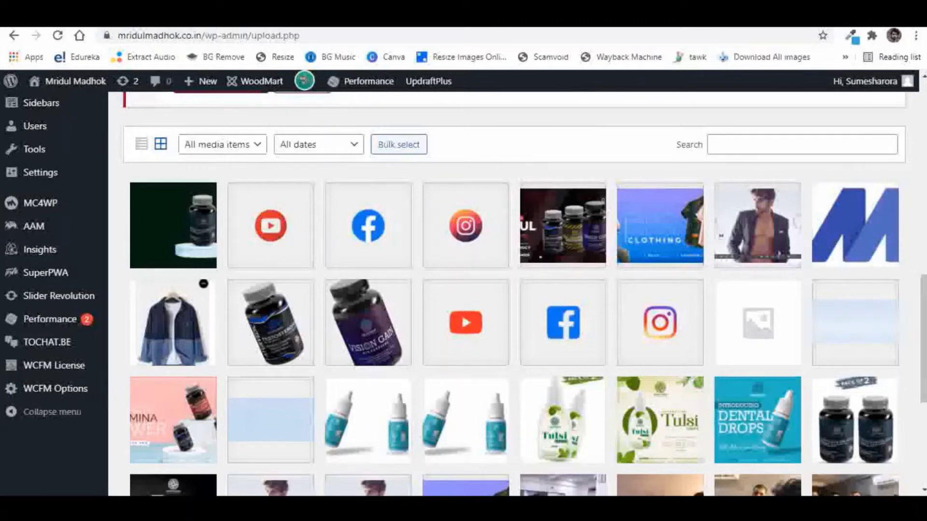
Switch to the Squoosh web app and open a File Explorer window over it, moved toward the page's far side
{"action": "left_click", "coordinate": [483, 14]}
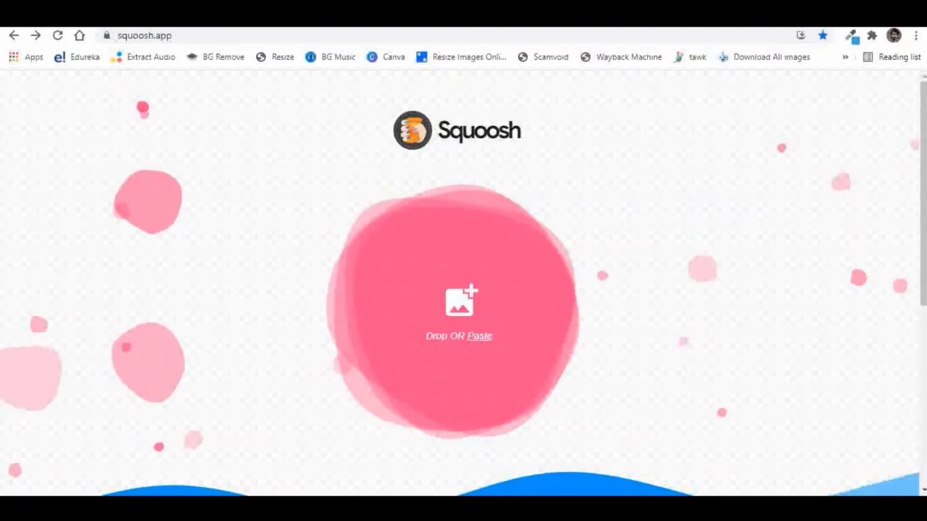
{"action": "key", "text": "super+e"}
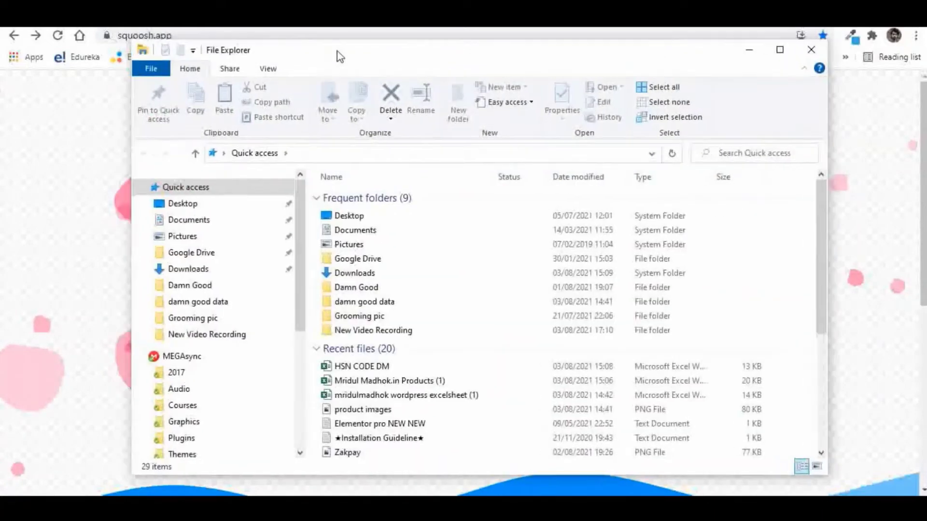
{"action": "left_click_drag", "start_coordinate": [309, 54], "coordinate": [497, 49]}
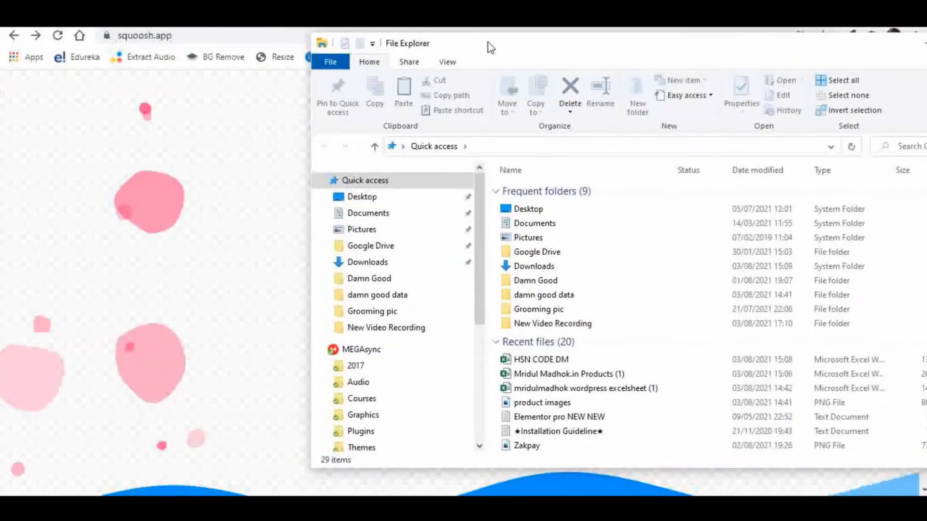
Find the Grooming banner image in the Desktop's Damn Good folder and load it into Squoosh
{"action": "double_click", "coordinate": [526, 212]}
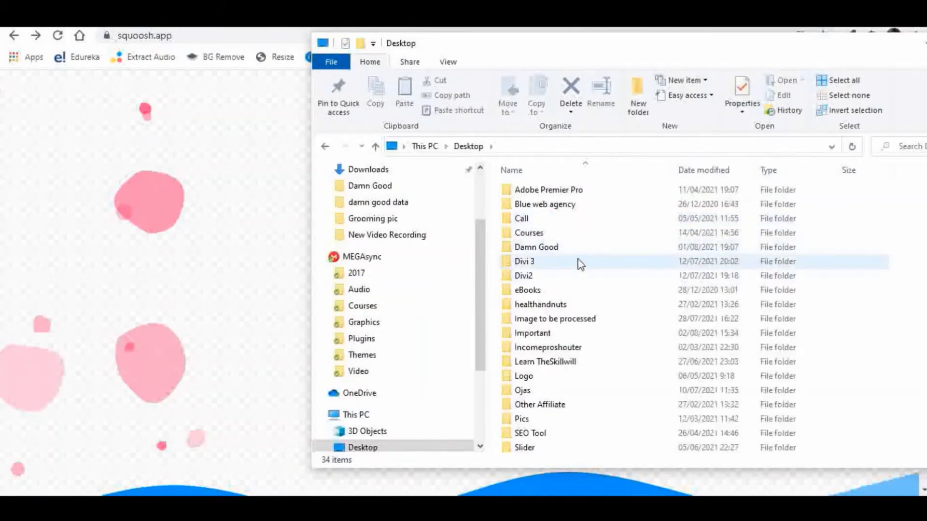
{"action": "left_click", "coordinate": [533, 247]}
{"action": "double_click", "coordinate": [533, 247]}
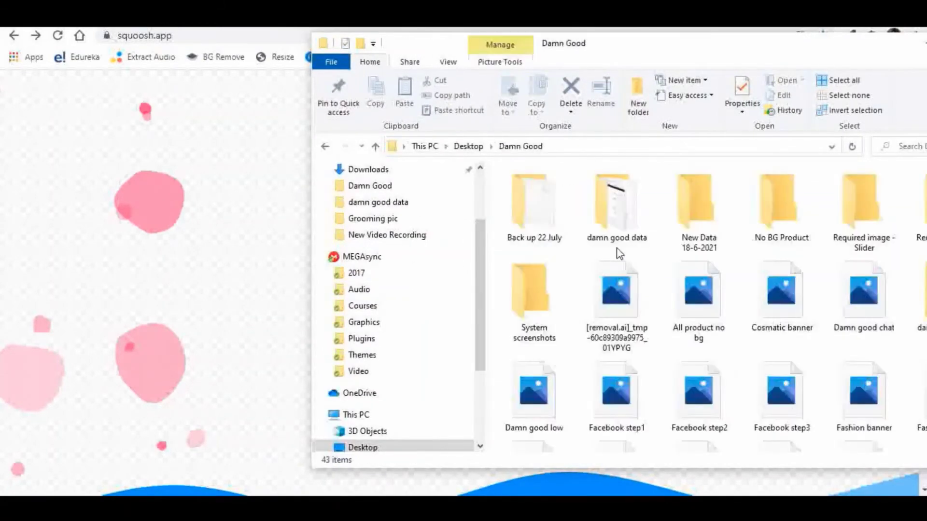
{"action": "scroll", "coordinate": [628, 251], "scroll_direction": "down", "scroll_amount": 5}
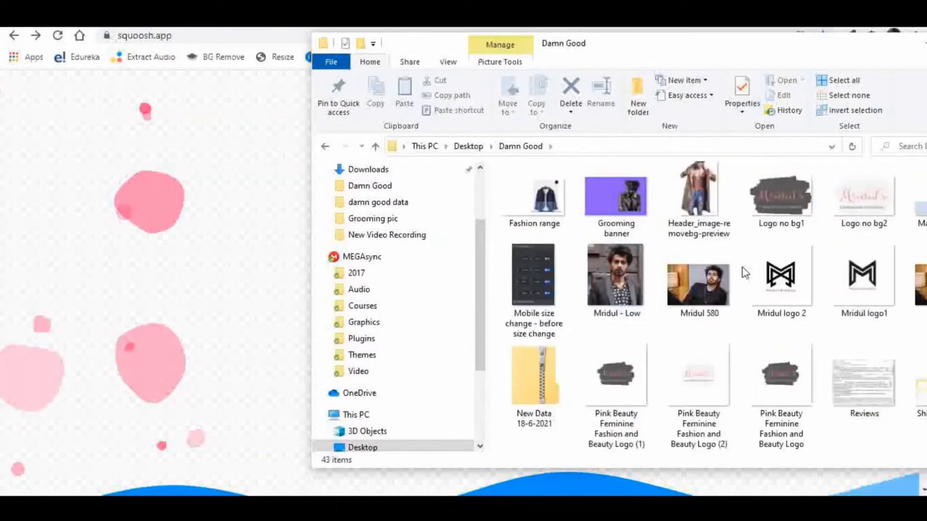
{"action": "mouse_move", "coordinate": [614, 198]}
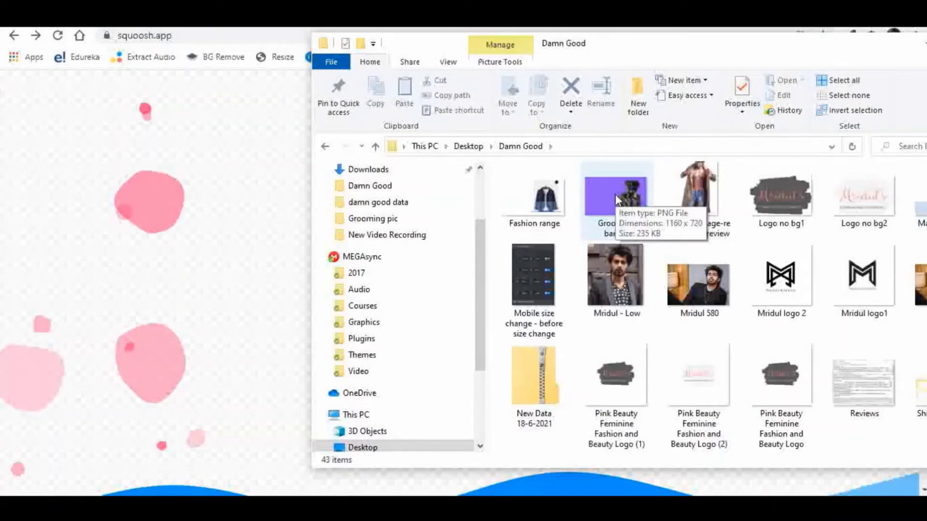
{"action": "left_click", "coordinate": [615, 194]}
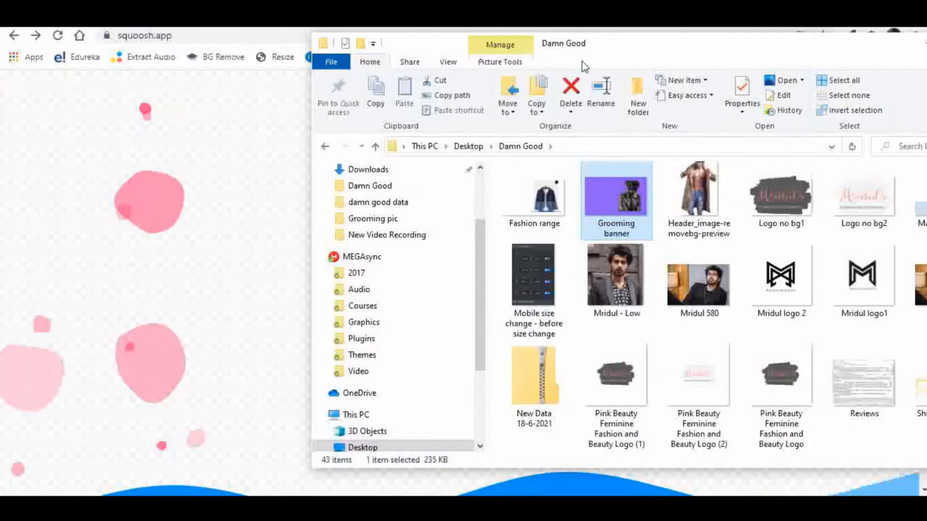
{"action": "left_click_drag", "start_coordinate": [619, 54], "coordinate": [861, 72]}
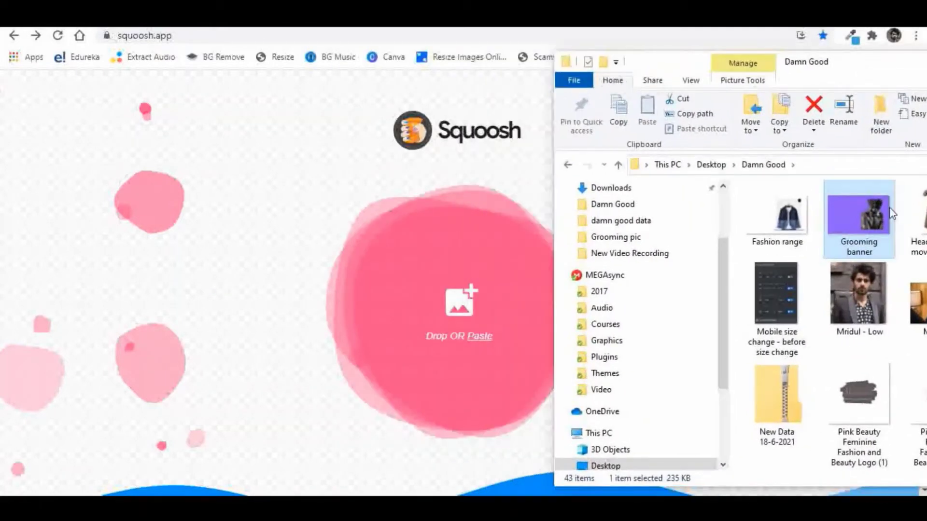
{"action": "left_click_drag", "start_coordinate": [891, 214], "coordinate": [462, 294]}
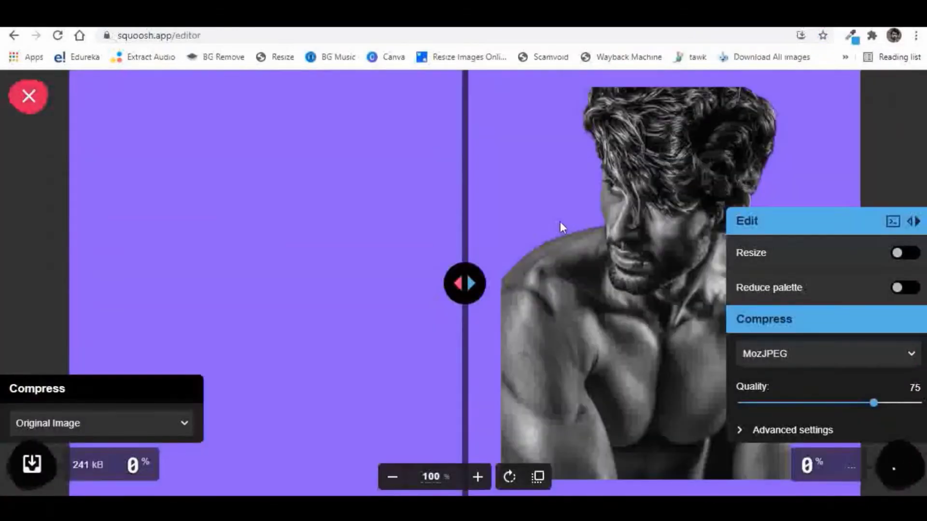
Enable resizing for the compressed version of the banner and set its width to 600
{"action": "scroll", "coordinate": [584, 219], "scroll_direction": "down", "scroll_amount": 5}
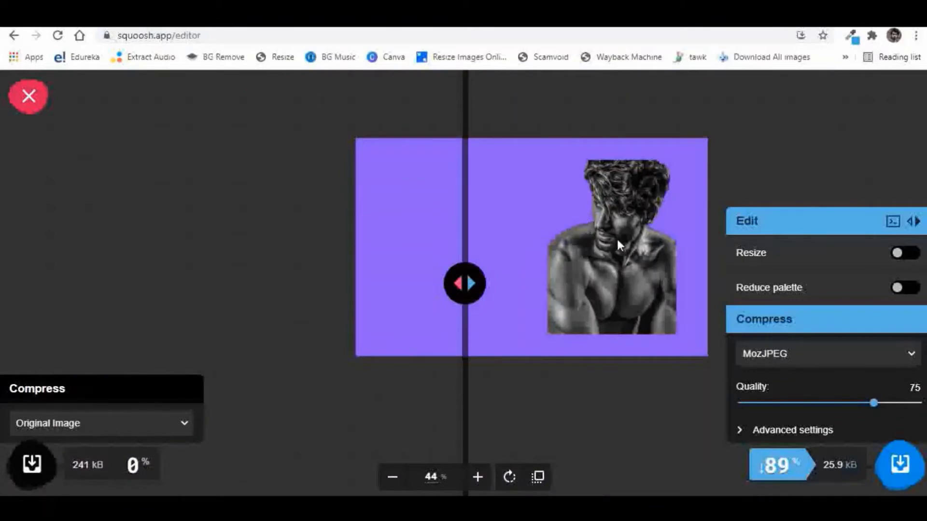
{"action": "left_click_drag", "start_coordinate": [617, 243], "coordinate": [577, 278]}
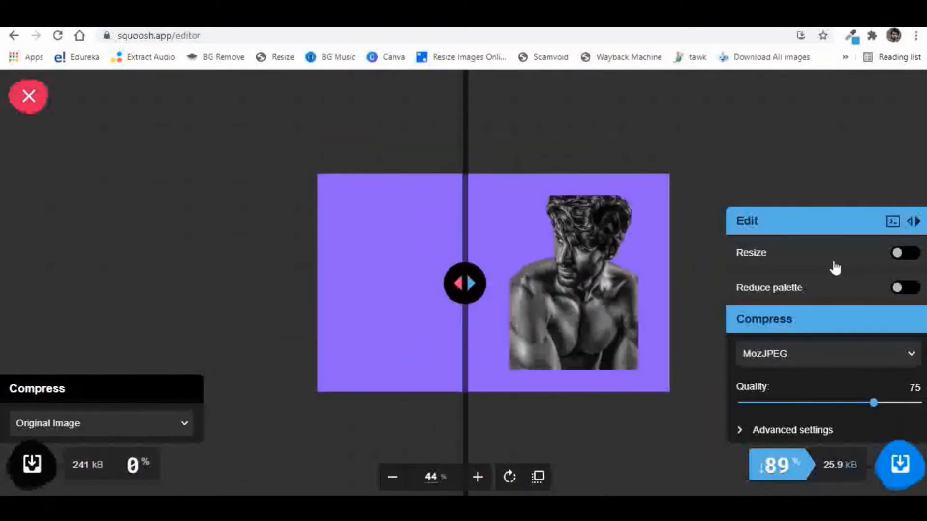
{"action": "left_click", "coordinate": [899, 257]}
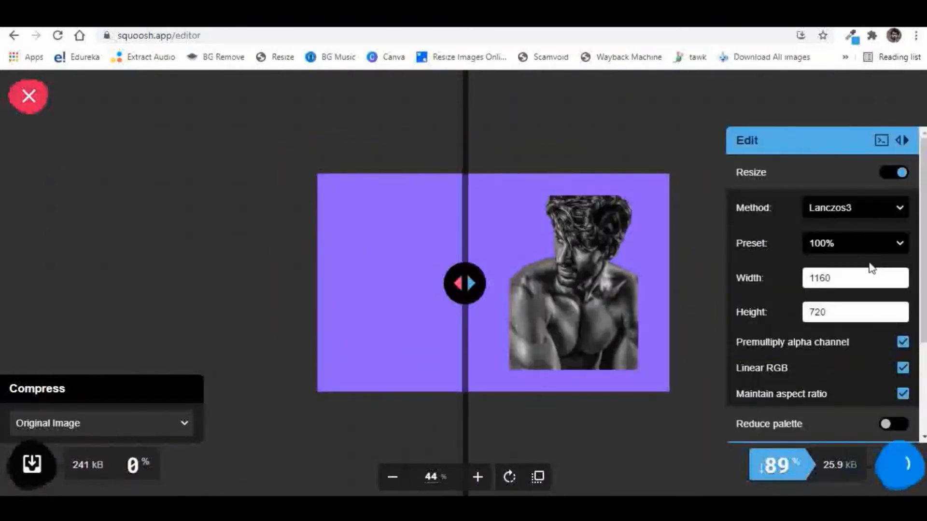
{"action": "double_click", "coordinate": [846, 278]}
{"action": "type", "text": "6"}
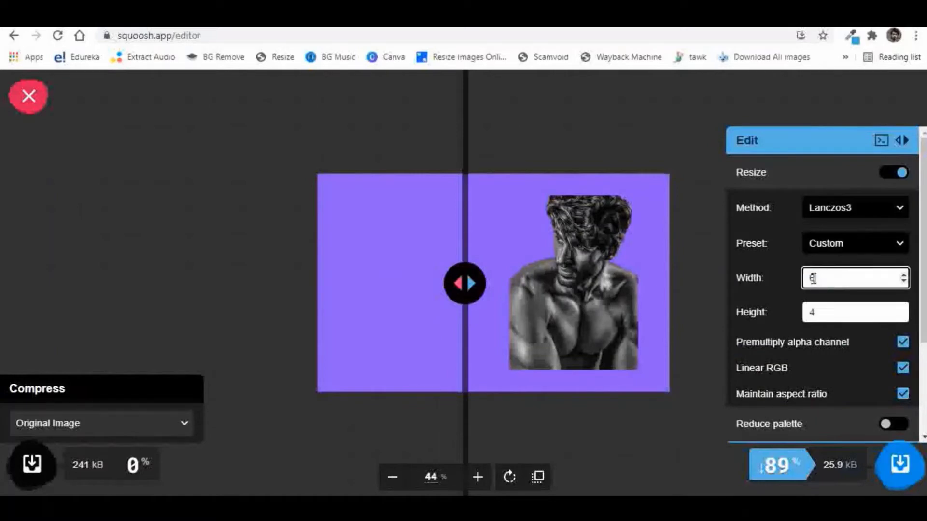
{"action": "type", "text": "00"}
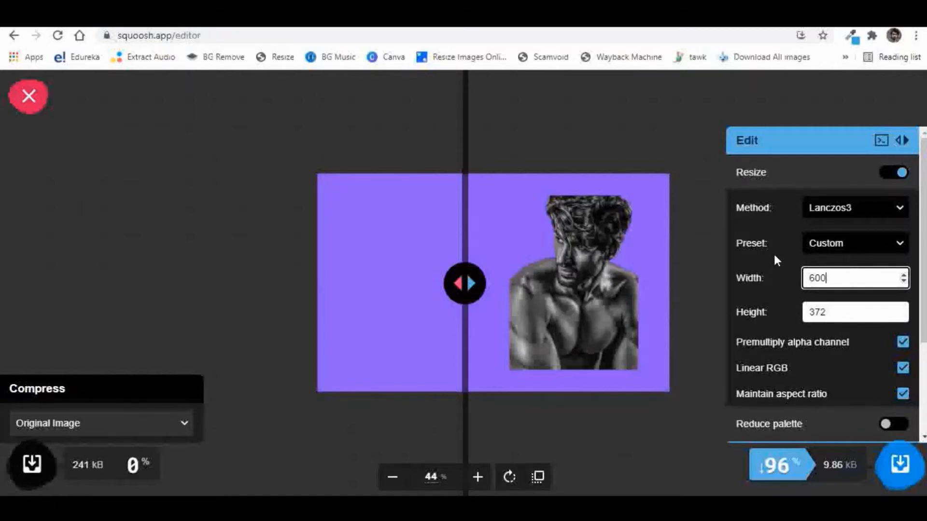
Set the compression format of the resized banner to WebP
{"action": "scroll", "coordinate": [776, 260], "scroll_direction": "down", "scroll_amount": 1}
{"action": "scroll", "coordinate": [776, 261], "scroll_direction": "up", "scroll_amount": 1}
{"action": "scroll", "coordinate": [776, 261], "scroll_direction": "down", "scroll_amount": 3}
{"action": "left_click", "coordinate": [898, 355]}
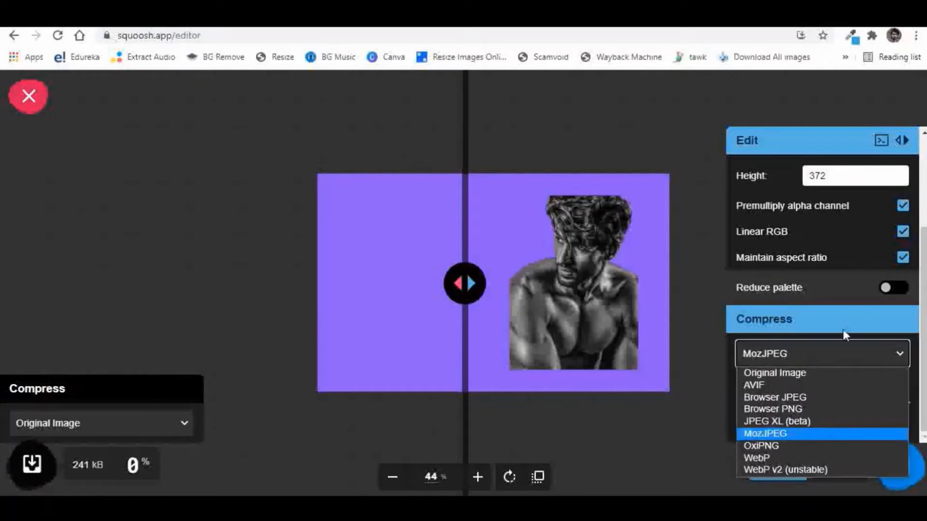
{"action": "left_click", "coordinate": [808, 456]}
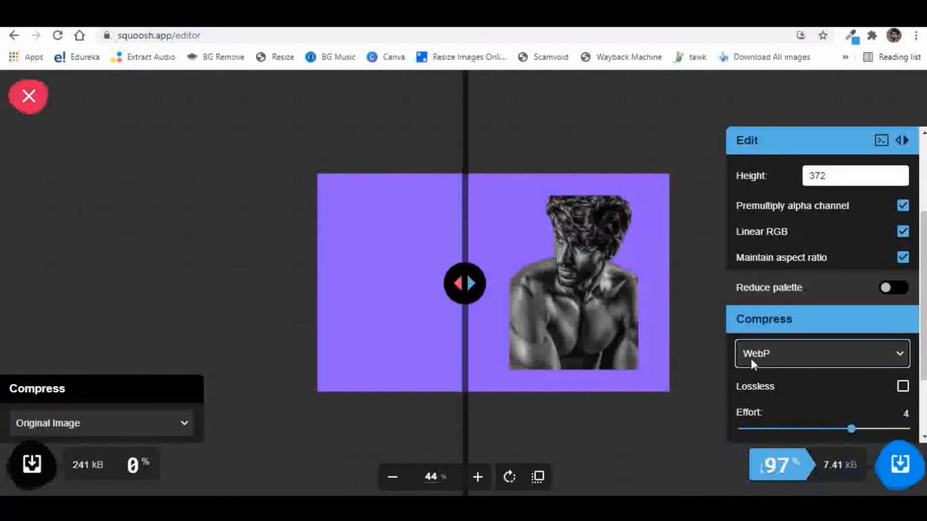
Review the resize settings and compare the original banner with the WebP version using the comparison divider
{"action": "scroll", "coordinate": [860, 209], "scroll_direction": "up", "scroll_amount": 3}
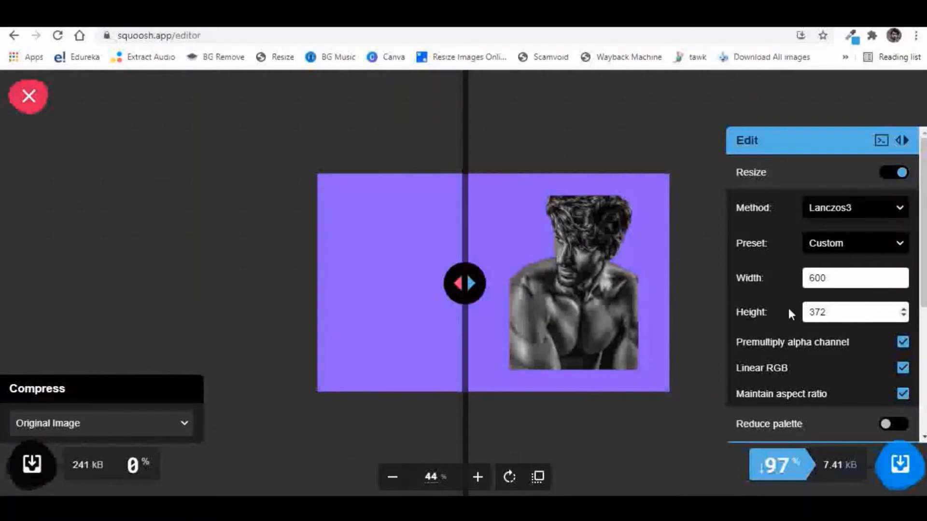
{"action": "scroll", "coordinate": [789, 308], "scroll_direction": "down", "scroll_amount": 2}
{"action": "mouse_move", "coordinate": [466, 286]}
{"action": "left_mouse_down"}
{"action": "mouse_move", "coordinate": [685, 290]}
{"action": "mouse_move", "coordinate": [426, 283]}
{"action": "mouse_move", "coordinate": [655, 279]}
{"action": "mouse_move", "coordinate": [377, 291]}
{"action": "mouse_move", "coordinate": [656, 283]}
{"action": "mouse_move", "coordinate": [381, 283]}
{"action": "mouse_move", "coordinate": [620, 293]}
{"action": "mouse_move", "coordinate": [391, 284]}
{"action": "mouse_move", "coordinate": [581, 285]}
{"action": "mouse_move", "coordinate": [459, 290]}
{"action": "left_mouse_up"}
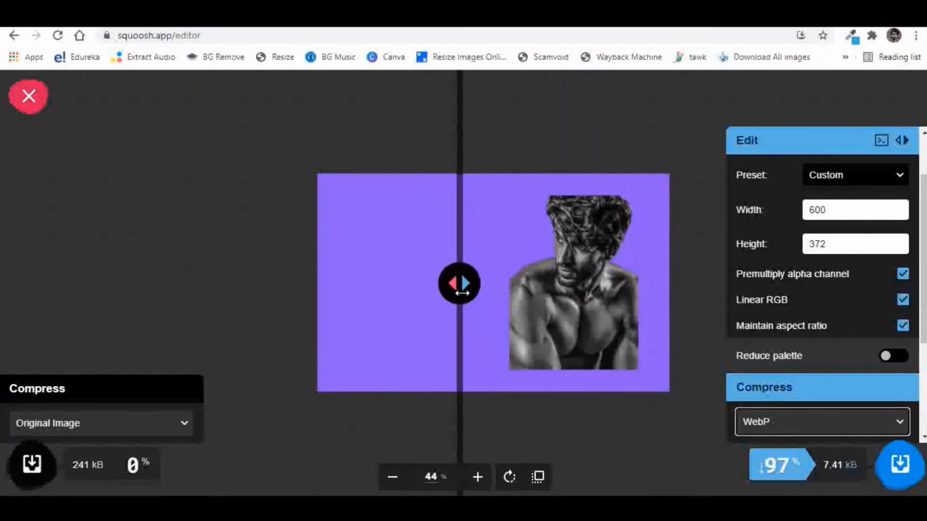
{"action": "scroll", "coordinate": [461, 291], "scroll_direction": "up", "scroll_amount": 5}
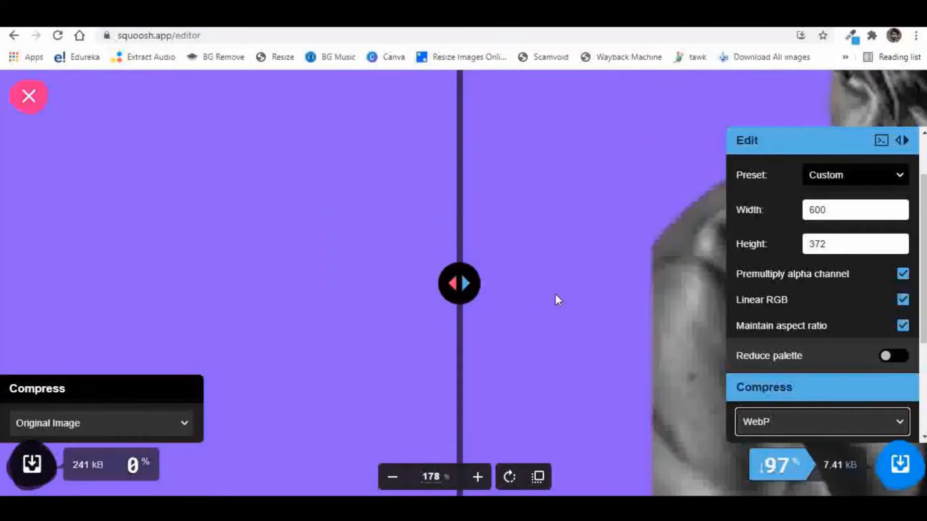
{"action": "scroll", "coordinate": [555, 295], "scroll_direction": "down", "scroll_amount": 5}
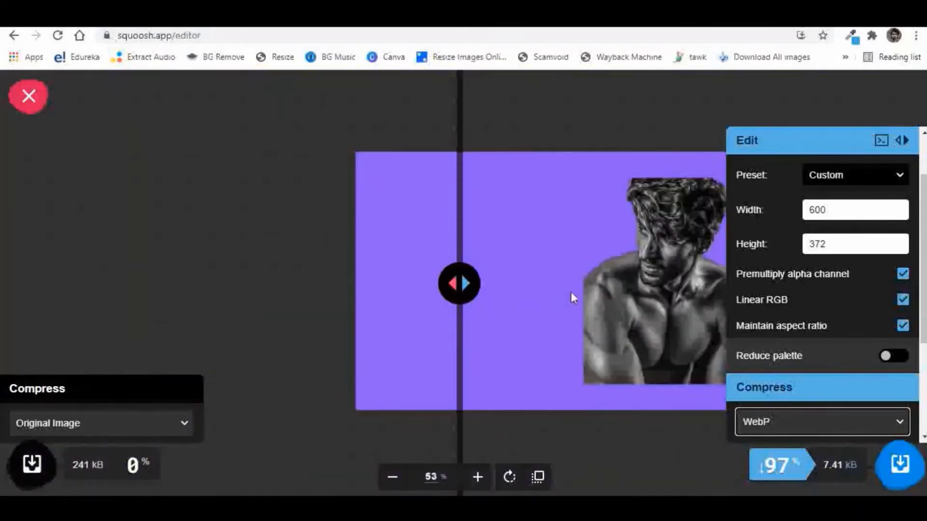
{"action": "left_click_drag", "start_coordinate": [570, 298], "coordinate": [382, 279]}
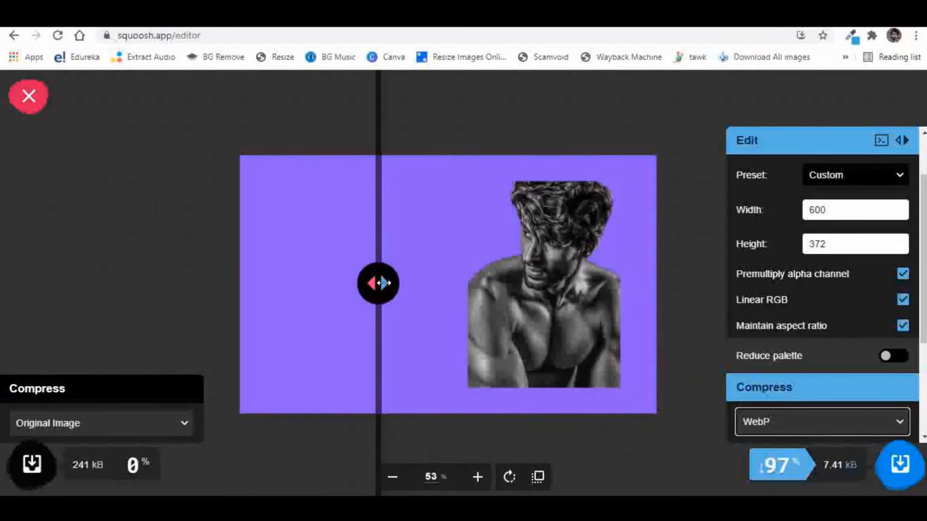
{"action": "mouse_move", "coordinate": [381, 295]}
{"action": "left_mouse_down"}
{"action": "mouse_move", "coordinate": [618, 285]}
{"action": "mouse_move", "coordinate": [368, 296]}
{"action": "mouse_move", "coordinate": [395, 298]}
{"action": "left_mouse_up"}
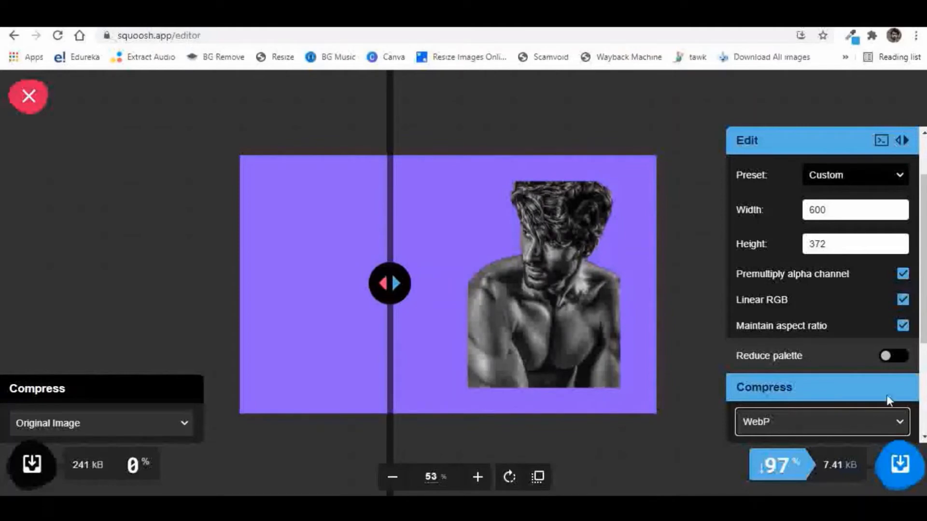
Enable Lossless WebP compression, set Slight loss to 60 and Effort to 9, and compare the result with the original
{"action": "scroll", "coordinate": [877, 325], "scroll_direction": "down", "scroll_amount": 3}
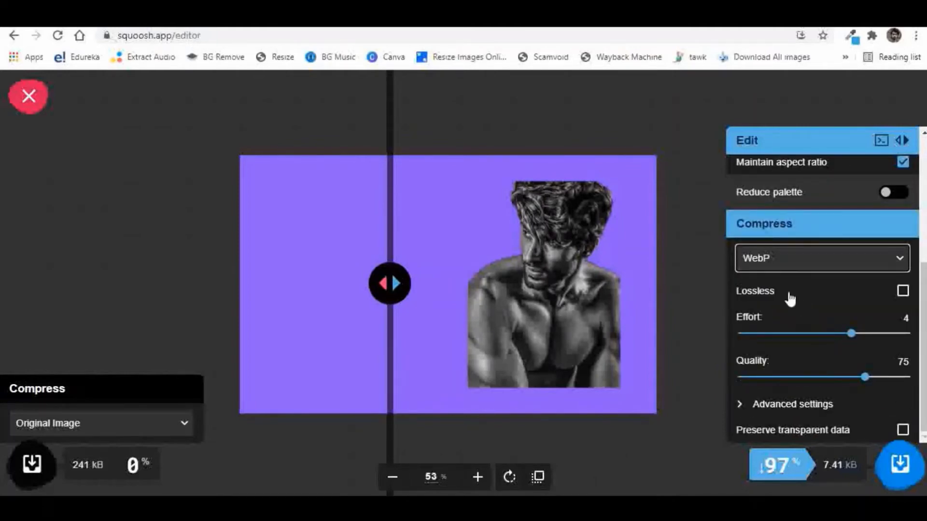
{"action": "left_click", "coordinate": [904, 292]}
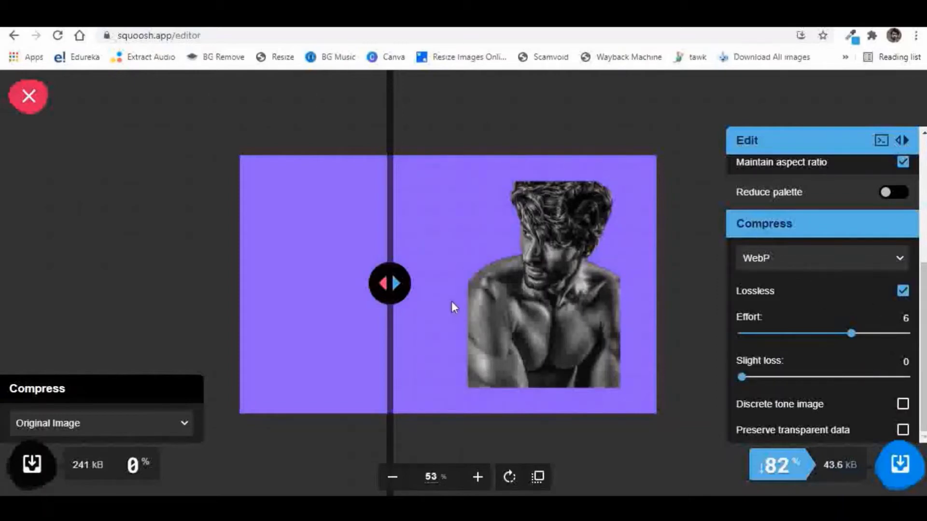
{"action": "left_click_drag", "start_coordinate": [389, 284], "coordinate": [429, 283]}
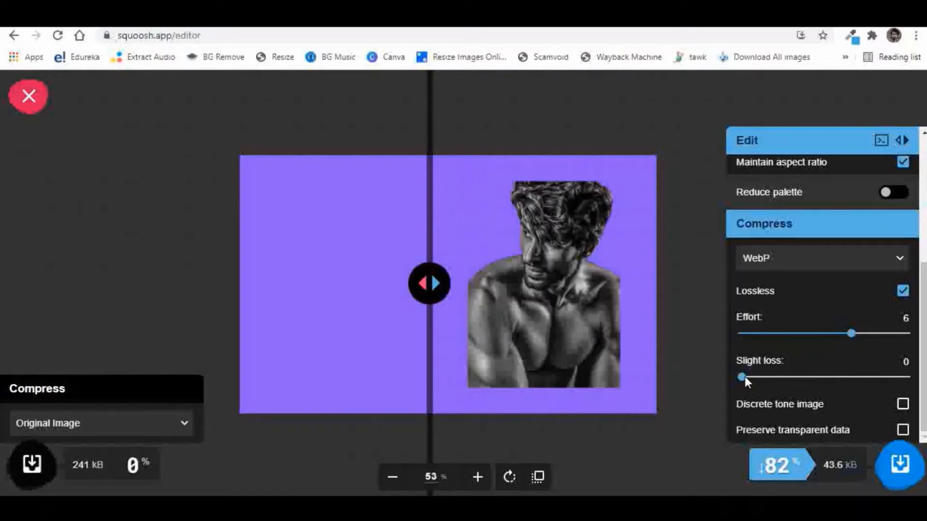
{"action": "left_click_drag", "start_coordinate": [743, 377], "coordinate": [841, 381]}
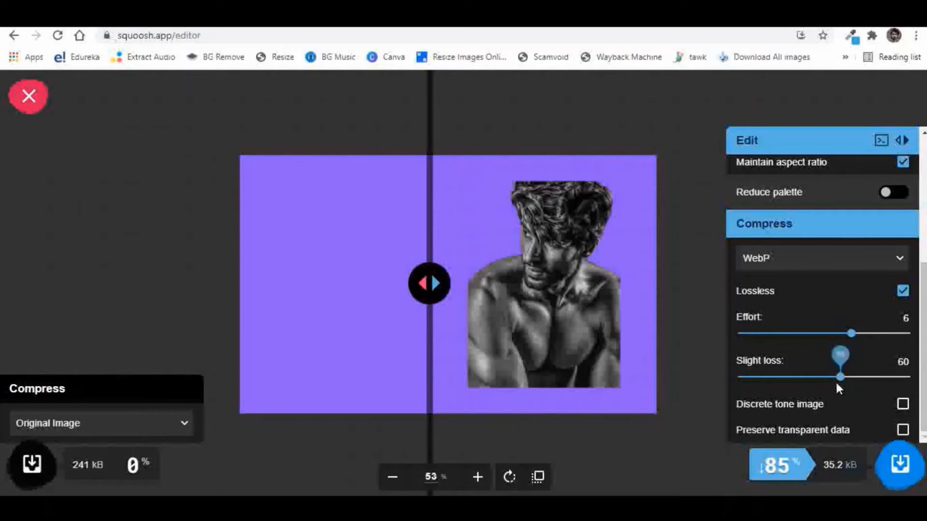
{"action": "mouse_move", "coordinate": [429, 284]}
{"action": "left_mouse_down"}
{"action": "mouse_move", "coordinate": [608, 292]}
{"action": "mouse_move", "coordinate": [372, 285]}
{"action": "mouse_move", "coordinate": [614, 285]}
{"action": "mouse_move", "coordinate": [375, 290]}
{"action": "mouse_move", "coordinate": [596, 279]}
{"action": "mouse_move", "coordinate": [414, 285]}
{"action": "left_mouse_up"}
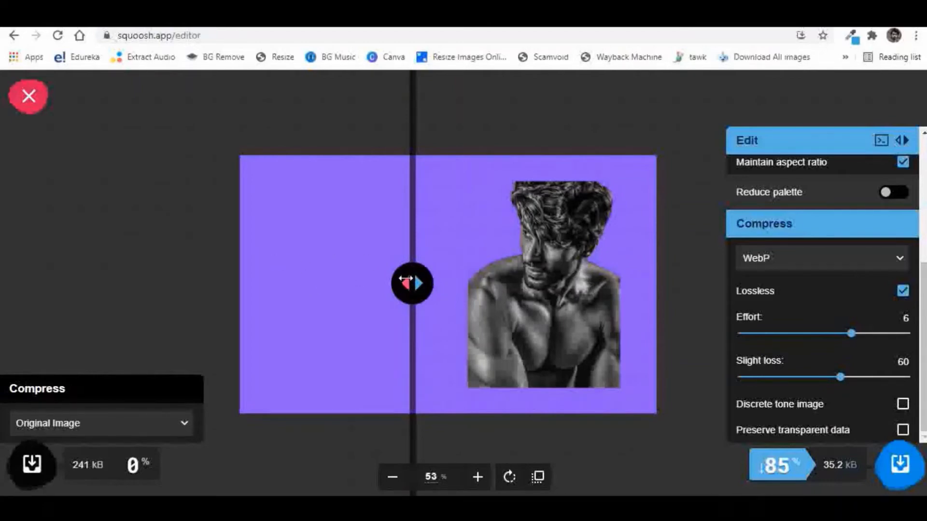
{"action": "mouse_move", "coordinate": [413, 282]}
{"action": "left_mouse_down"}
{"action": "mouse_move", "coordinate": [620, 282]}
{"action": "mouse_move", "coordinate": [410, 281]}
{"action": "mouse_move", "coordinate": [586, 274]}
{"action": "mouse_move", "coordinate": [410, 281]}
{"action": "left_mouse_up"}
{"action": "left_click_drag", "start_coordinate": [851, 333], "coordinate": [905, 333]}
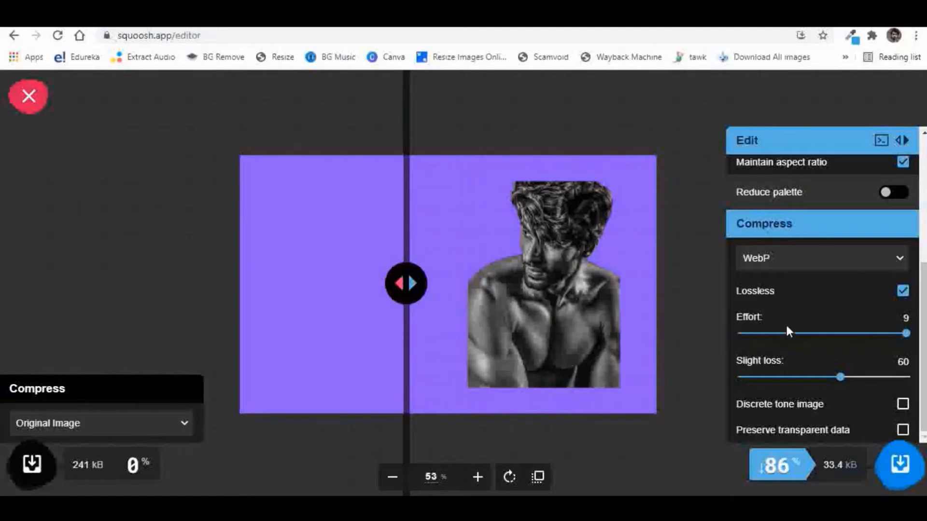
{"action": "left_click_drag", "start_coordinate": [407, 282], "coordinate": [388, 285]}
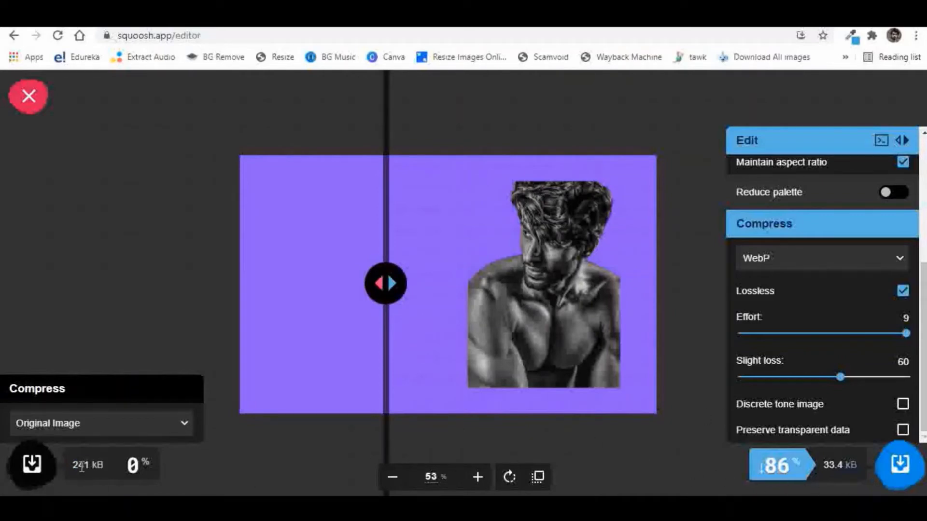
Download the WebP version of the banner and show it in a maximized window of its containing folder
{"action": "left_click_drag", "start_coordinate": [74, 465], "coordinate": [92, 465]}
{"action": "left_click", "coordinate": [905, 469]}
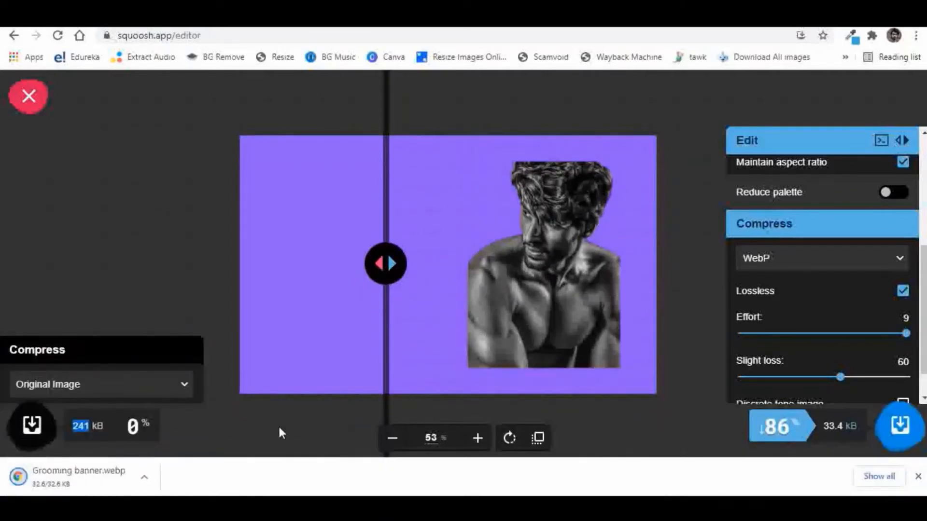
{"action": "left_click", "coordinate": [42, 480]}
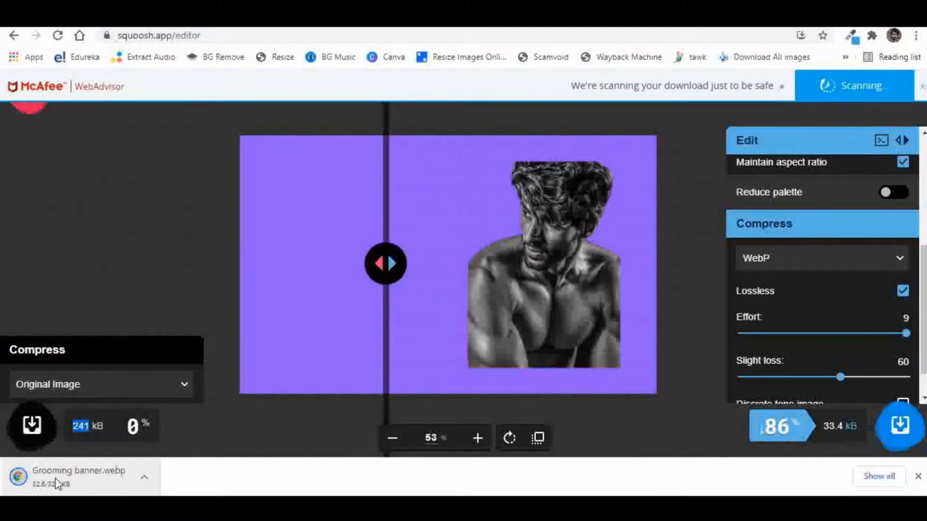
{"action": "left_click", "coordinate": [145, 480]}
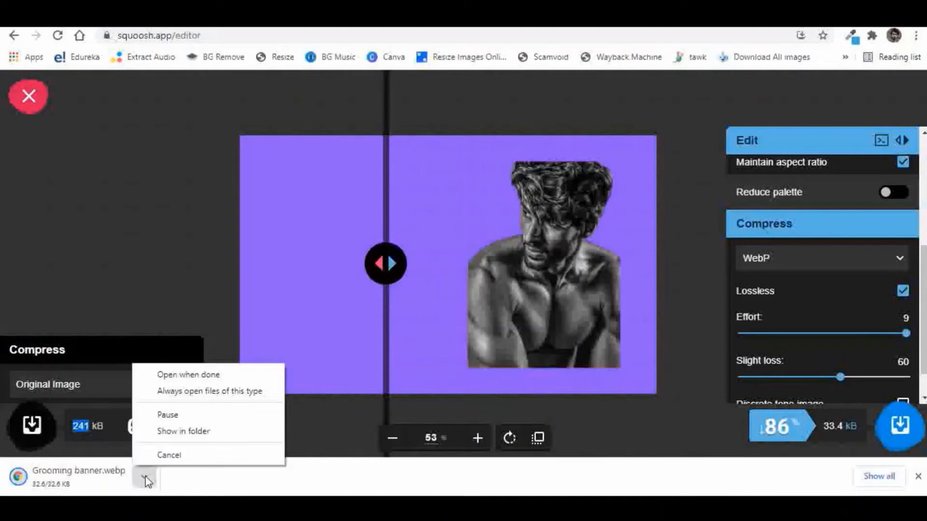
{"action": "left_click", "coordinate": [188, 434]}
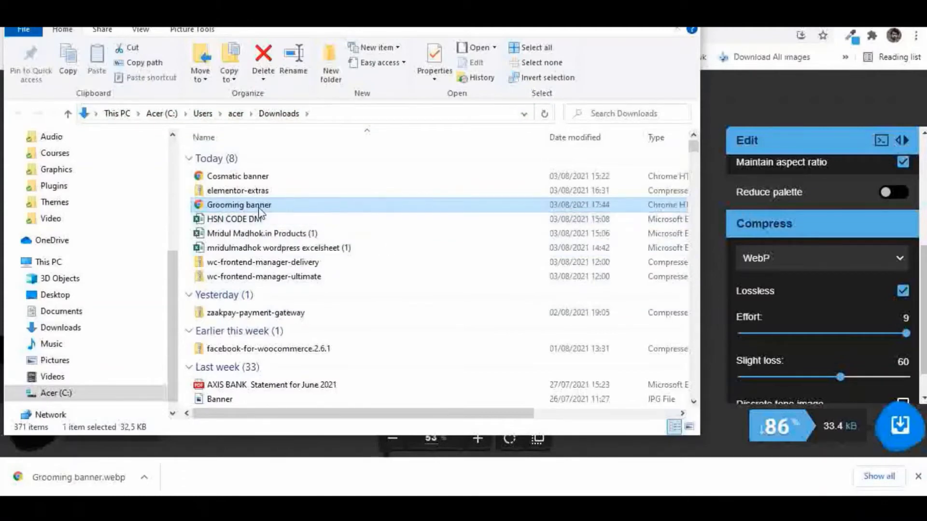
{"action": "key", "text": "super+Up"}
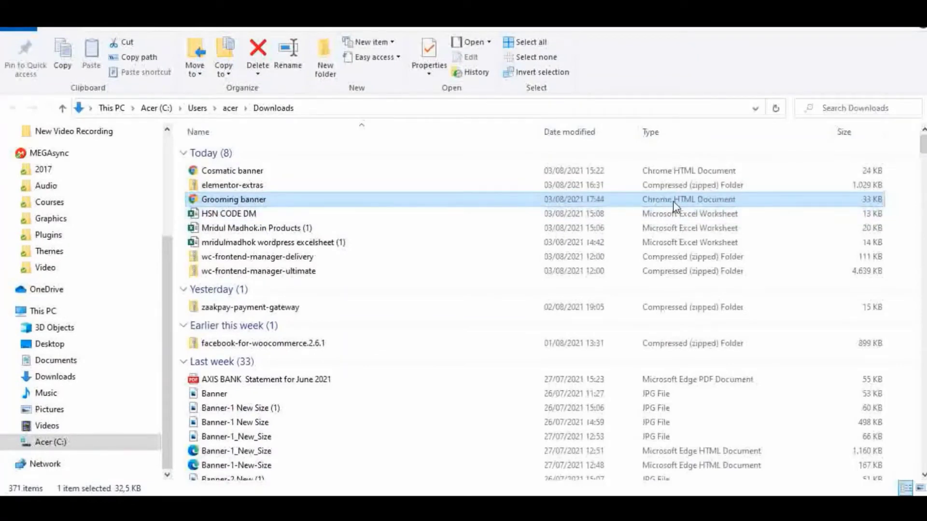
Open the properties of the downloaded Grooming banner file and highlight the extension in its file type
{"action": "double_click", "coordinate": [238, 199]}
{"action": "right_click", "coordinate": [243, 199]}
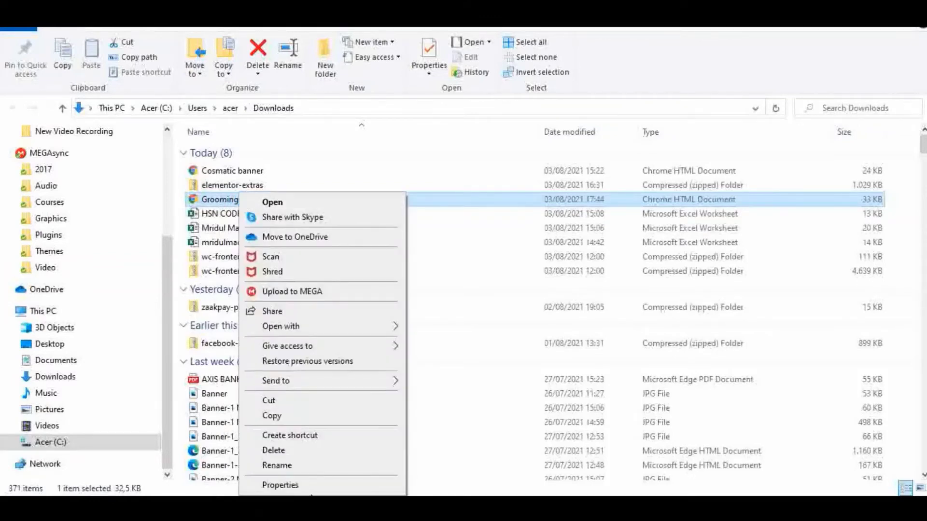
{"action": "left_click", "coordinate": [291, 488]}
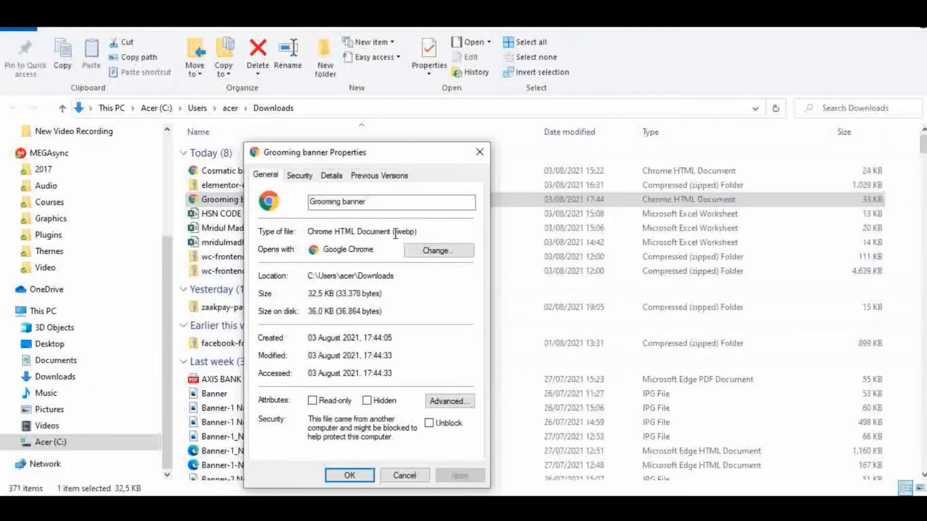
{"action": "left_click_drag", "start_coordinate": [396, 234], "coordinate": [416, 233]}
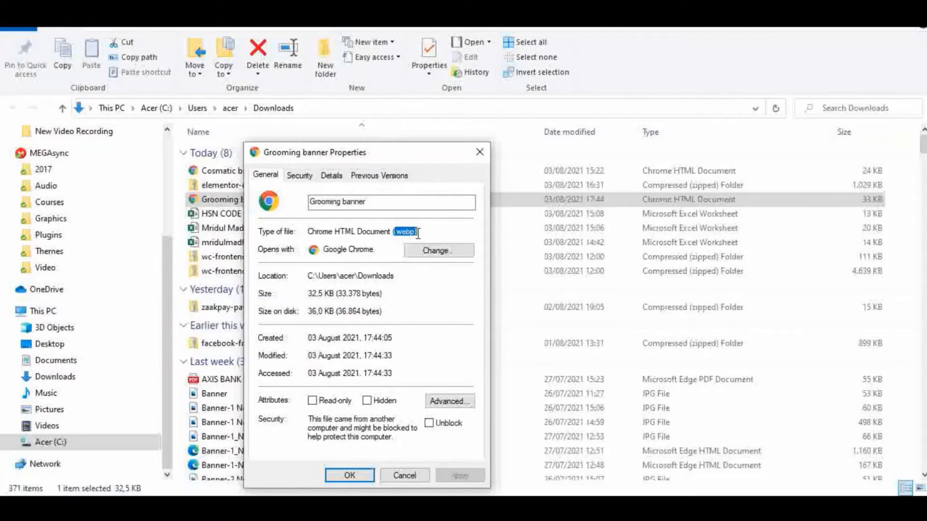
Close the Grooming banner file properties, return to the WordPress Media Library in Chrome and open its file upload area
{"action": "left_click", "coordinate": [480, 152]}
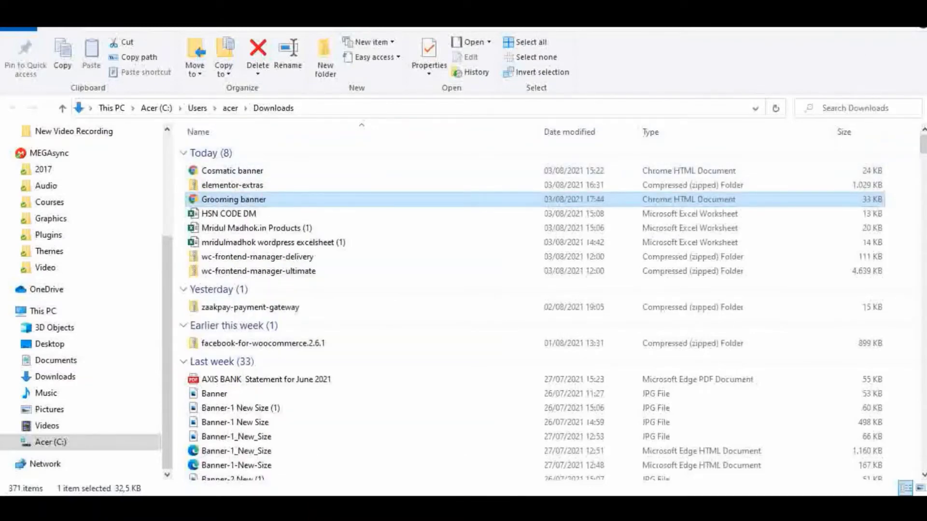
{"action": "left_click_drag", "start_coordinate": [296, 5], "coordinate": [661, 157]}
{"action": "left_click", "coordinate": [236, 16]}
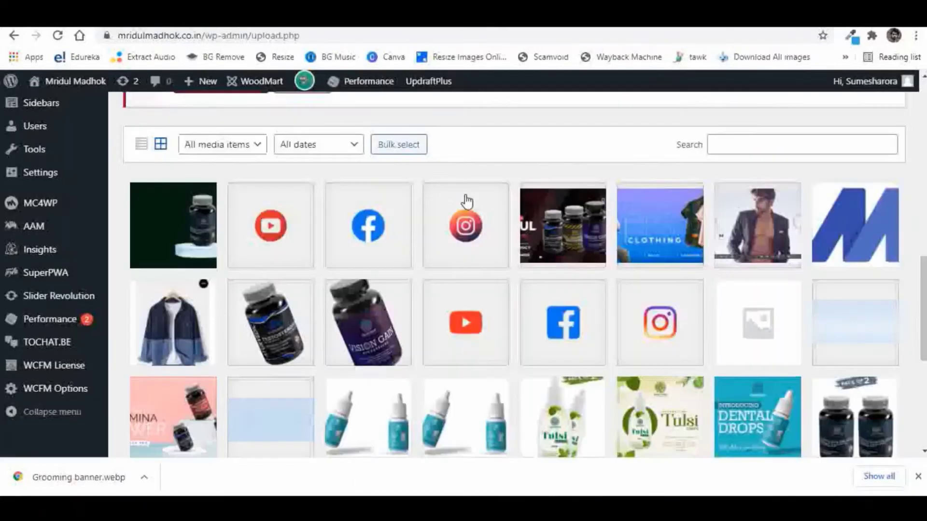
{"action": "scroll", "coordinate": [439, 230], "scroll_direction": "up", "scroll_amount": 9}
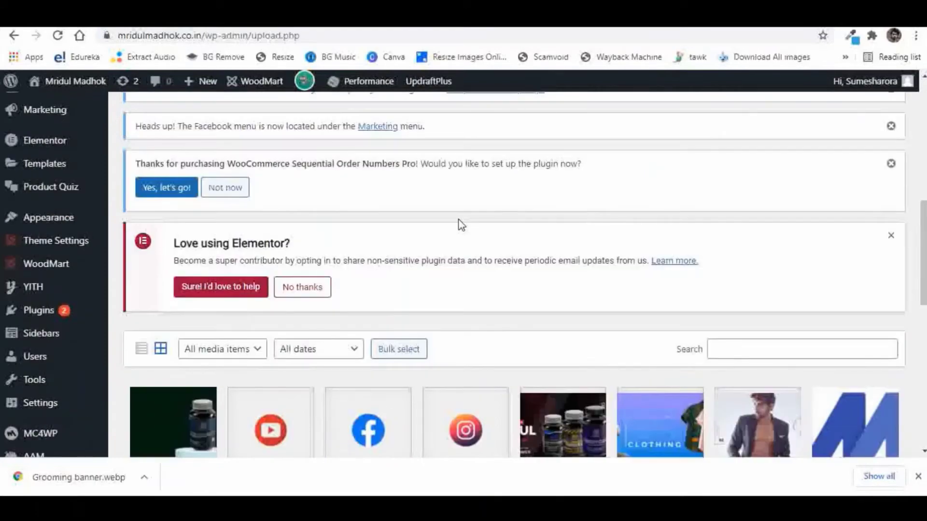
{"action": "scroll", "coordinate": [458, 226], "scroll_direction": "up", "scroll_amount": 5}
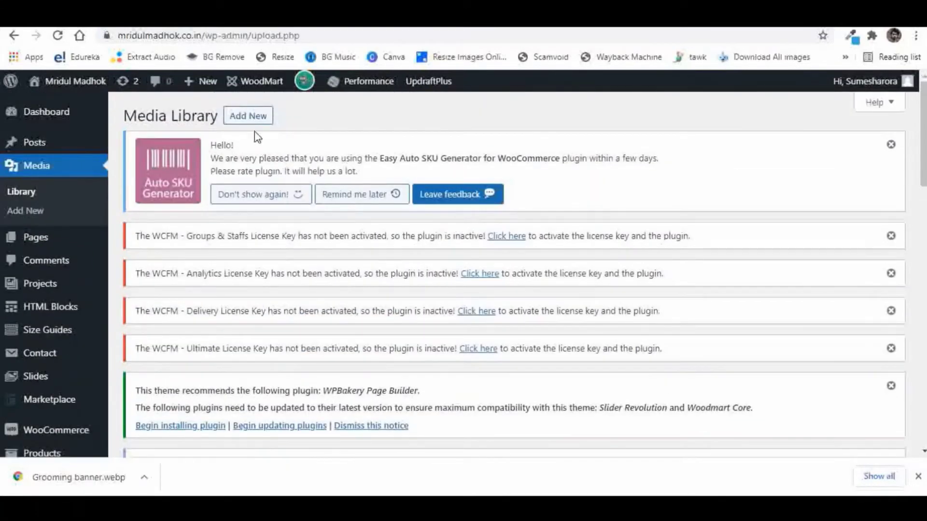
{"action": "scroll", "coordinate": [627, 292], "scroll_direction": "down", "scroll_amount": 12}
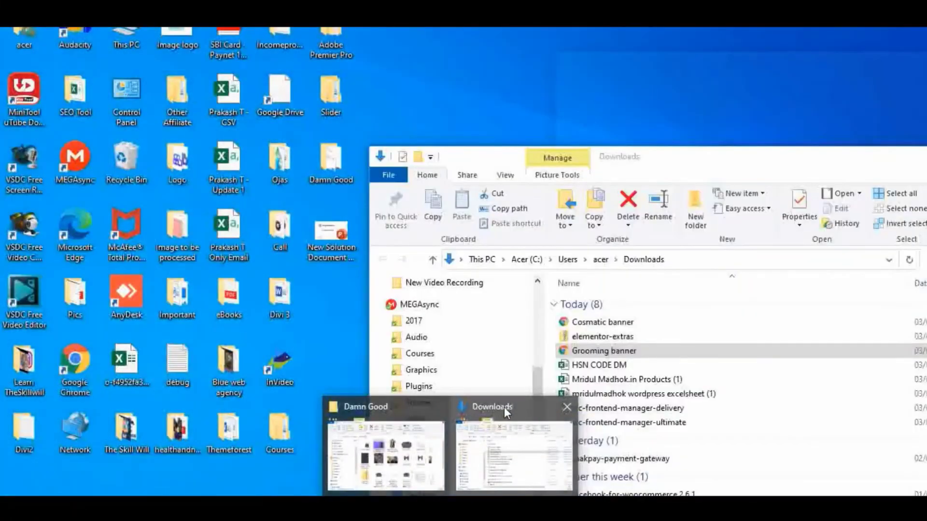
Upload the Grooming banner WebP file from the Downloads folder to the Media Library
{"action": "left_click", "coordinate": [505, 407]}
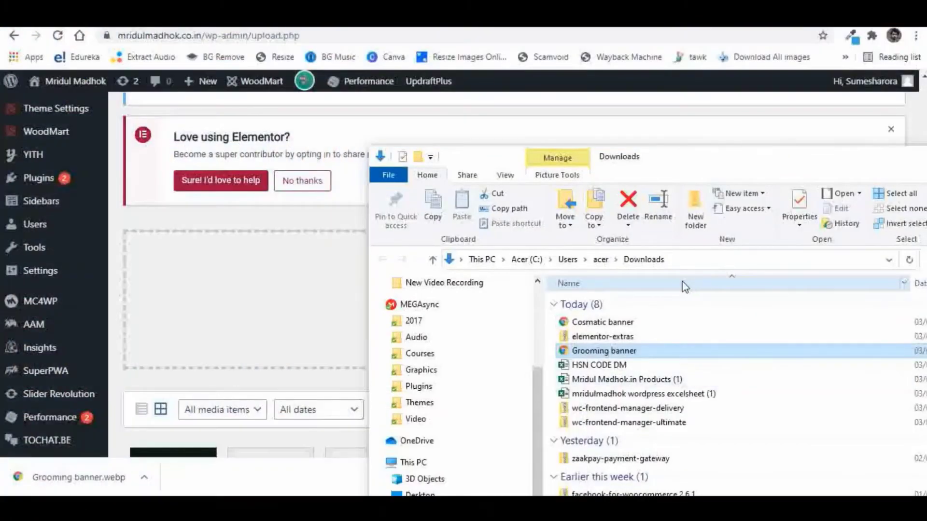
{"action": "left_click_drag", "start_coordinate": [670, 160], "coordinate": [835, 32]}
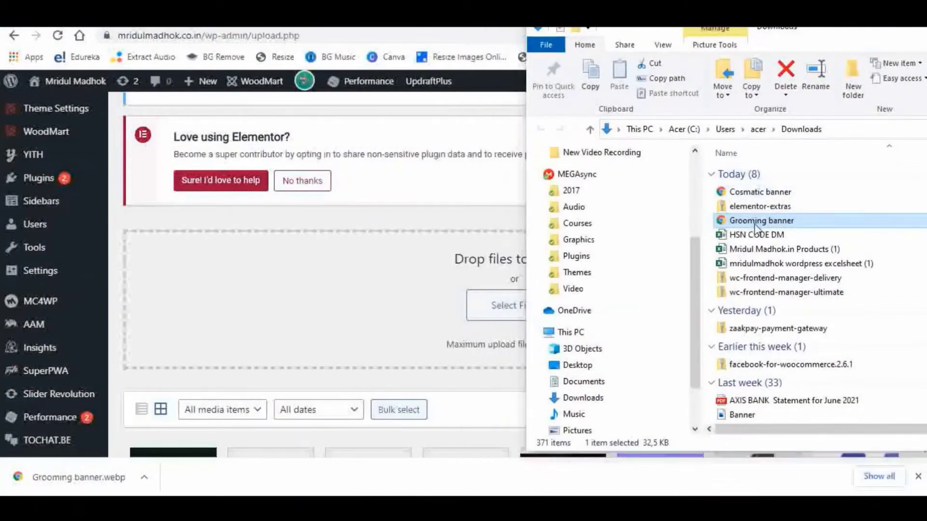
{"action": "left_click_drag", "start_coordinate": [759, 226], "coordinate": [442, 318]}
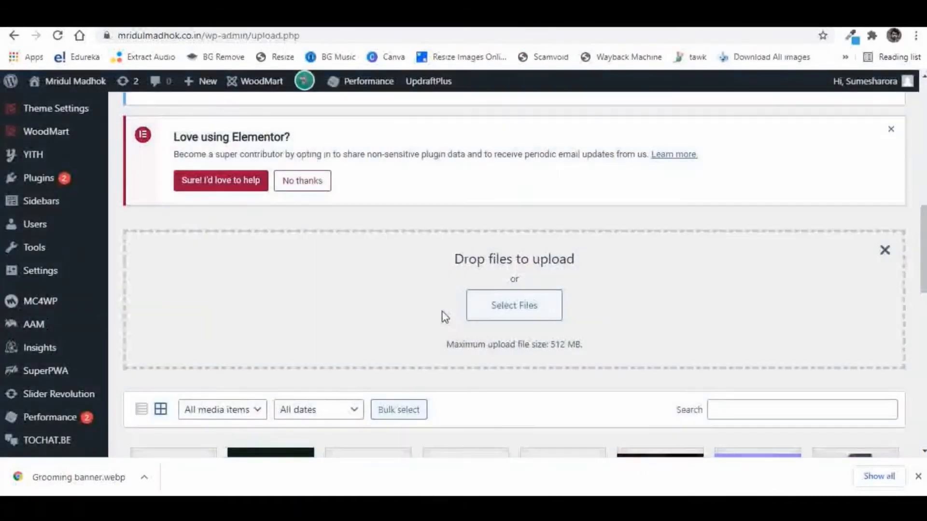
{"action": "scroll", "coordinate": [381, 299], "scroll_direction": "down", "scroll_amount": 3}
{"action": "scroll", "coordinate": [383, 291], "scroll_direction": "down", "scroll_amount": 2}
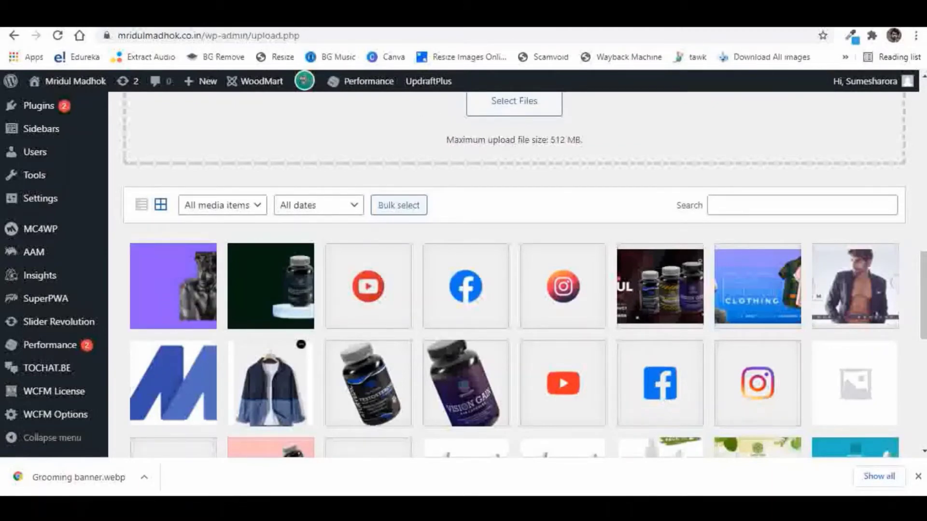
Switch to the mridulmadhok.co.in homepage and open it for editing with Elementor
{"action": "left_click", "coordinate": [255, 19]}
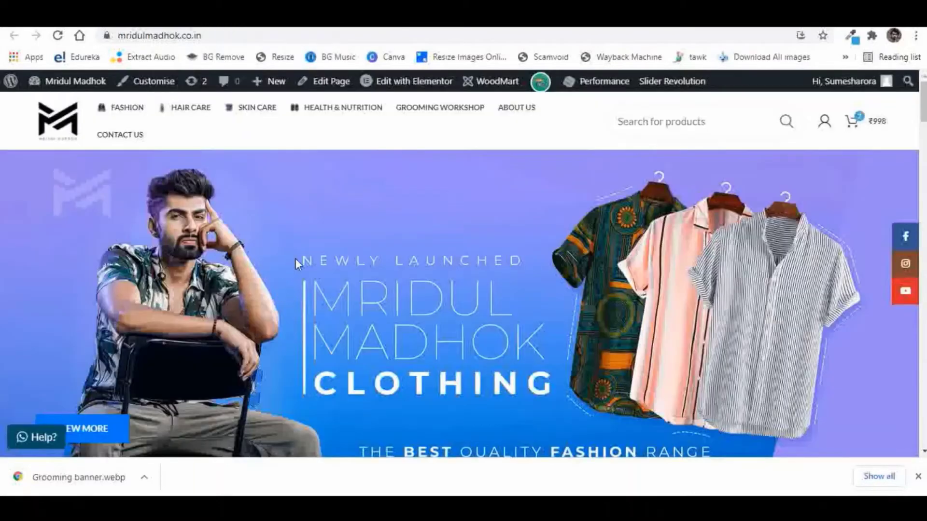
{"action": "scroll", "coordinate": [465, 86], "scroll_direction": "down", "scroll_amount": 5}
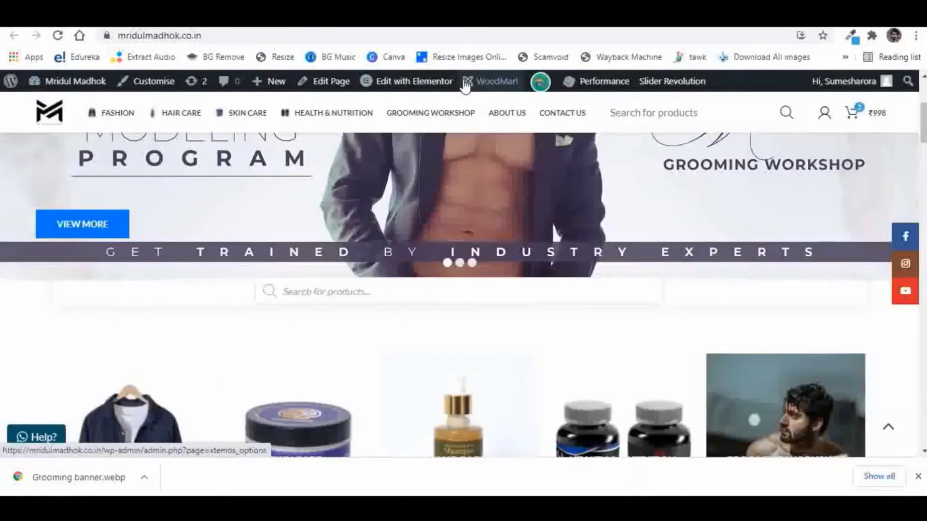
{"action": "left_click", "coordinate": [412, 81]}
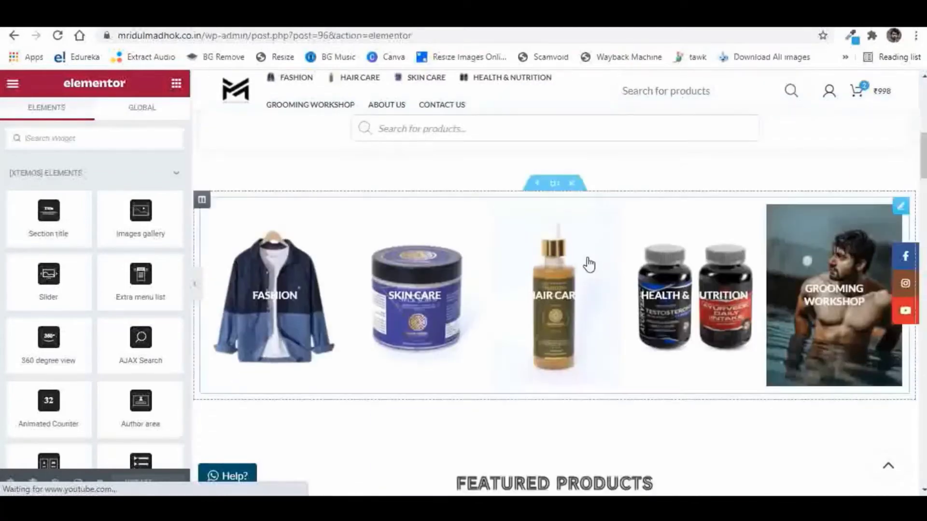
Replace the image of the Professional Grooming Sessions promo banner with Grooming-banner.webp from the Media Library and update the page
{"action": "scroll", "coordinate": [589, 263], "scroll_direction": "down", "scroll_amount": 3}
{"action": "scroll", "coordinate": [589, 263], "scroll_direction": "down", "scroll_amount": 5}
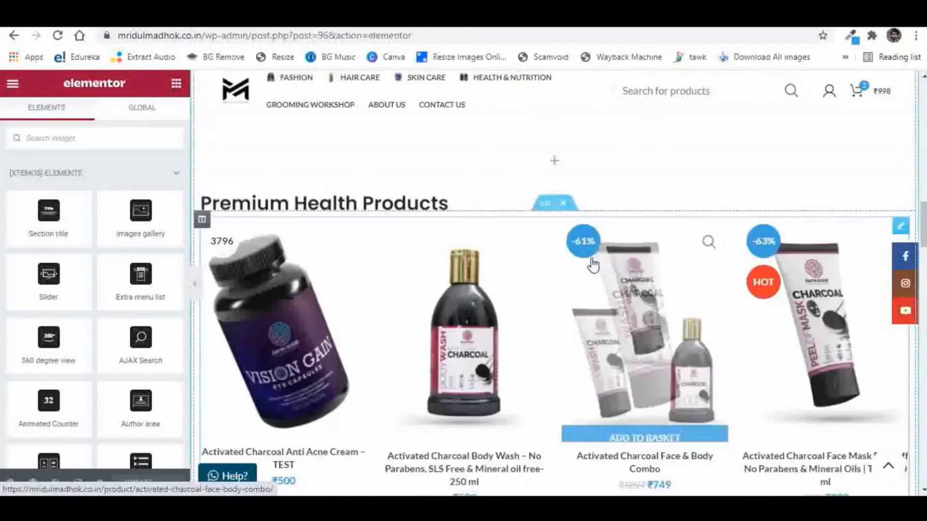
{"action": "scroll", "coordinate": [597, 253], "scroll_direction": "down", "scroll_amount": 4}
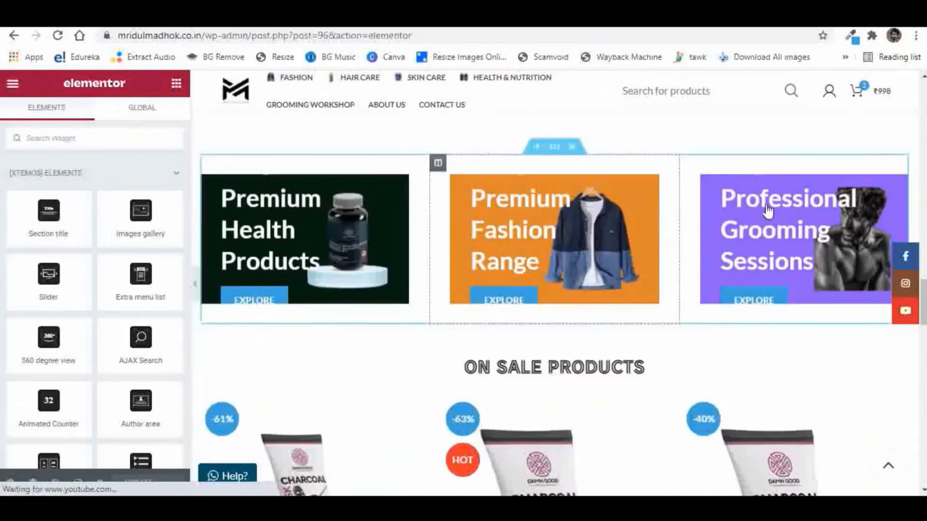
{"action": "left_click", "coordinate": [900, 185]}
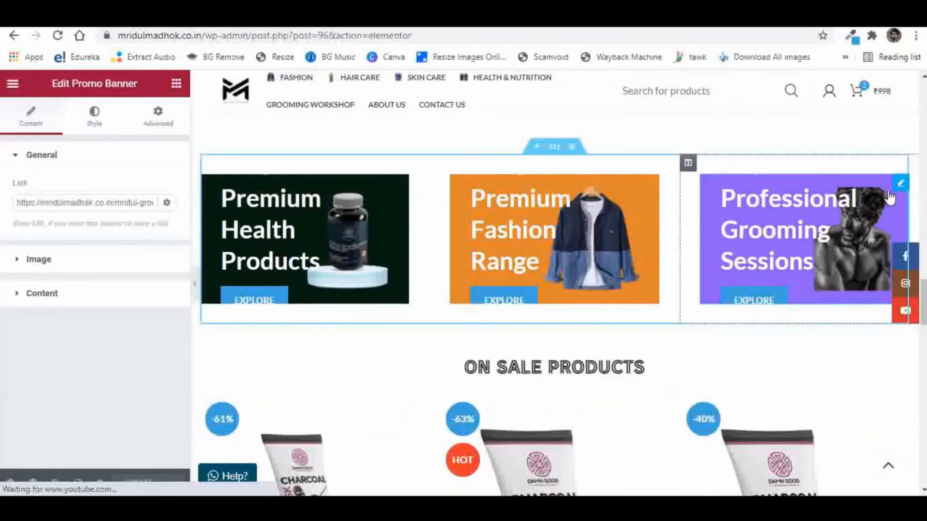
{"action": "left_click", "coordinate": [35, 260]}
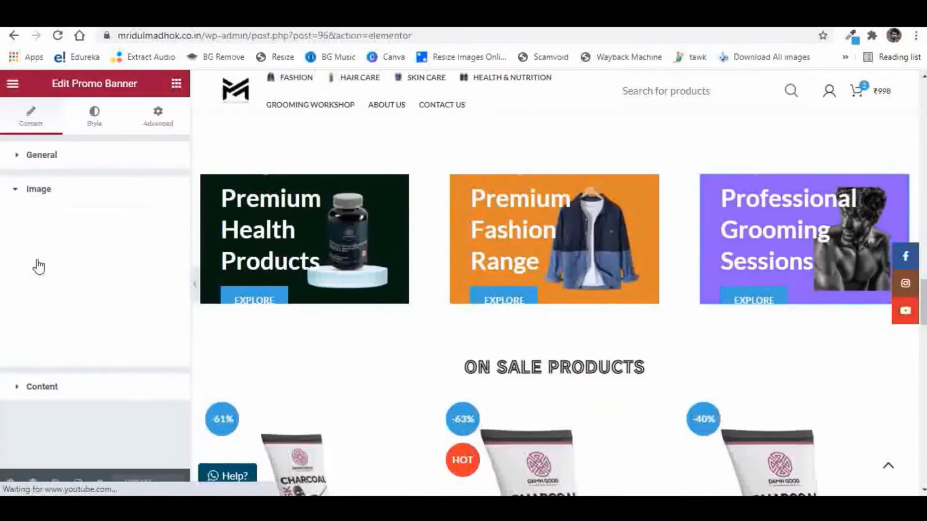
{"action": "left_click", "coordinate": [85, 289]}
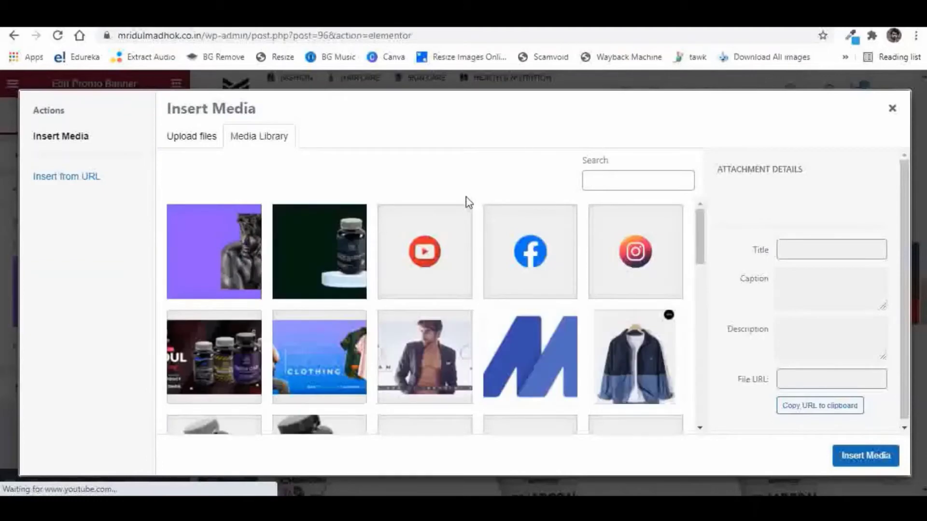
{"action": "left_click", "coordinate": [209, 268]}
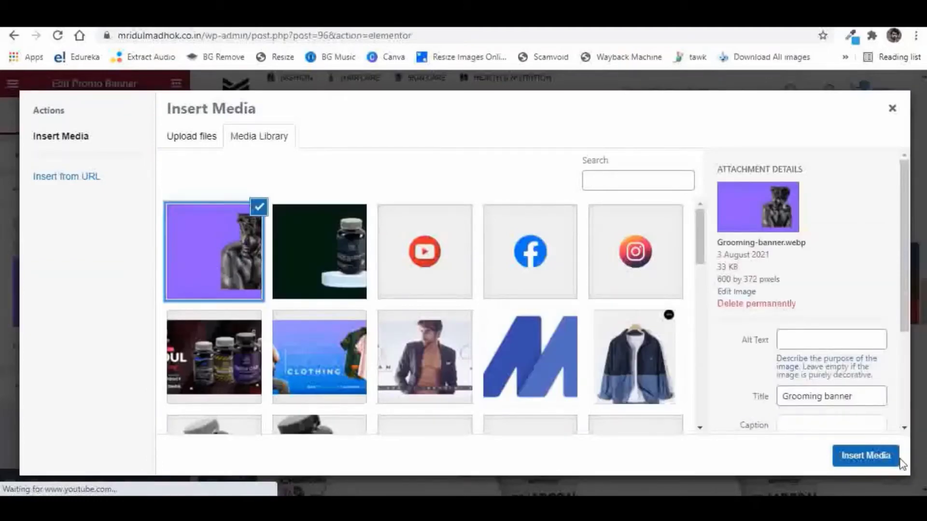
{"action": "left_click", "coordinate": [866, 456]}
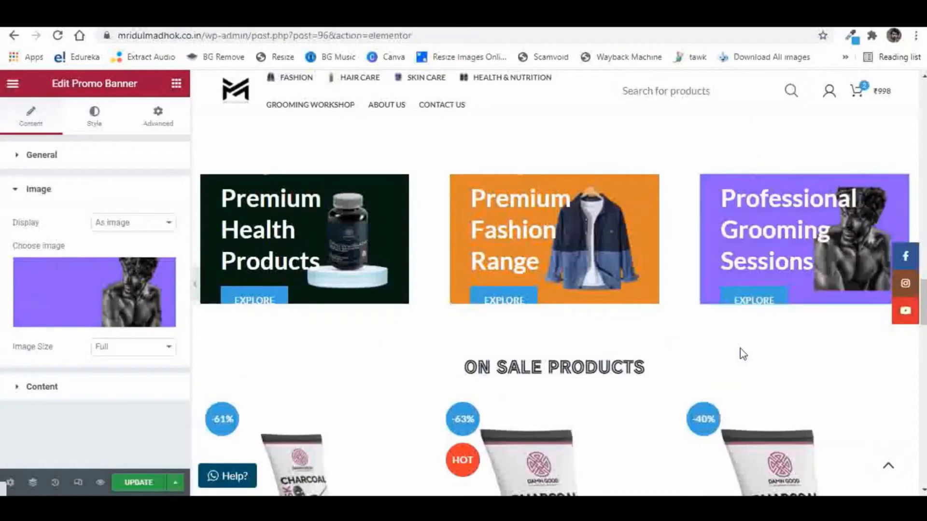
{"action": "left_click", "coordinate": [145, 483]}
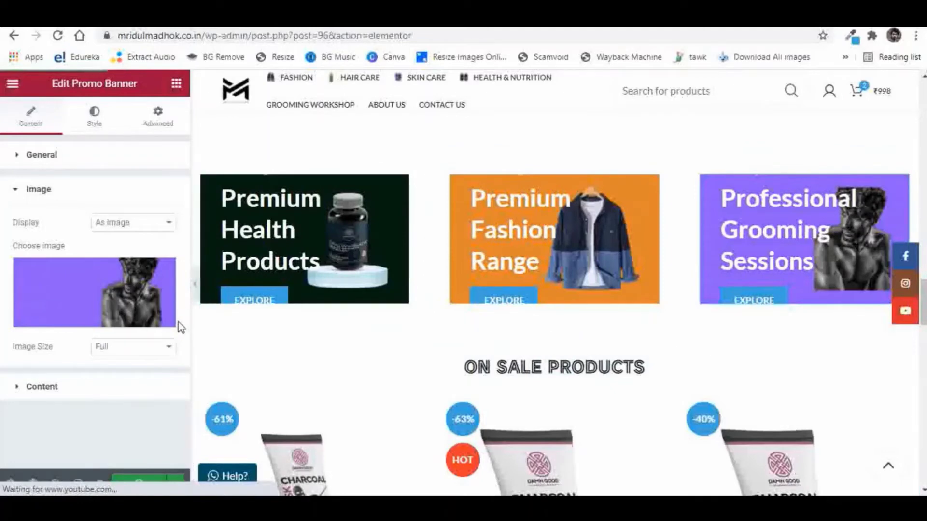
Preview the three promo banners at full page width, restore the Elementor editing view and return to the Media Library
{"action": "left_click", "coordinate": [192, 284]}
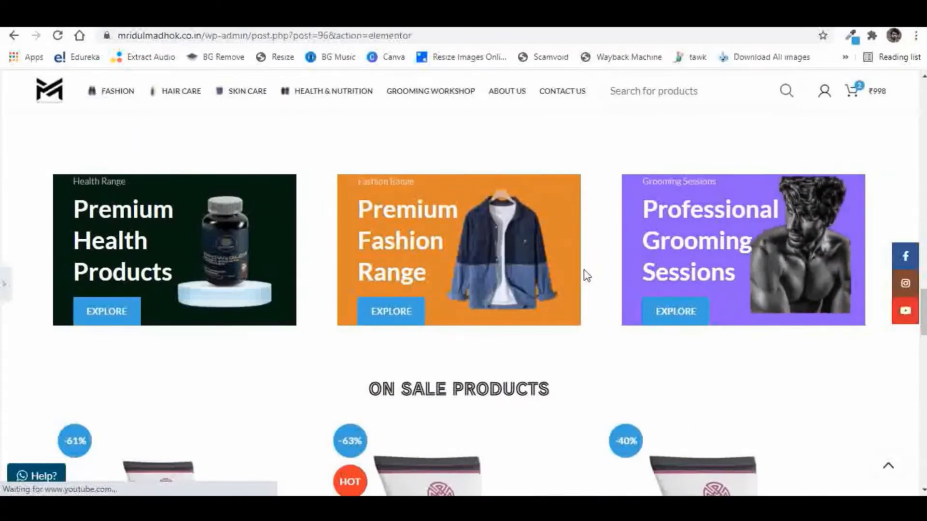
{"action": "left_click", "coordinate": [3, 289]}
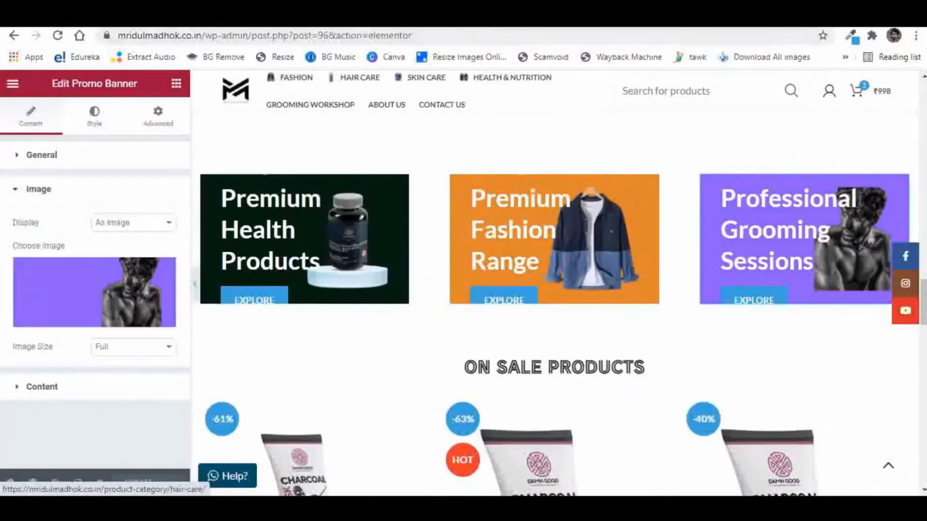
{"action": "left_click", "coordinate": [559, 27]}
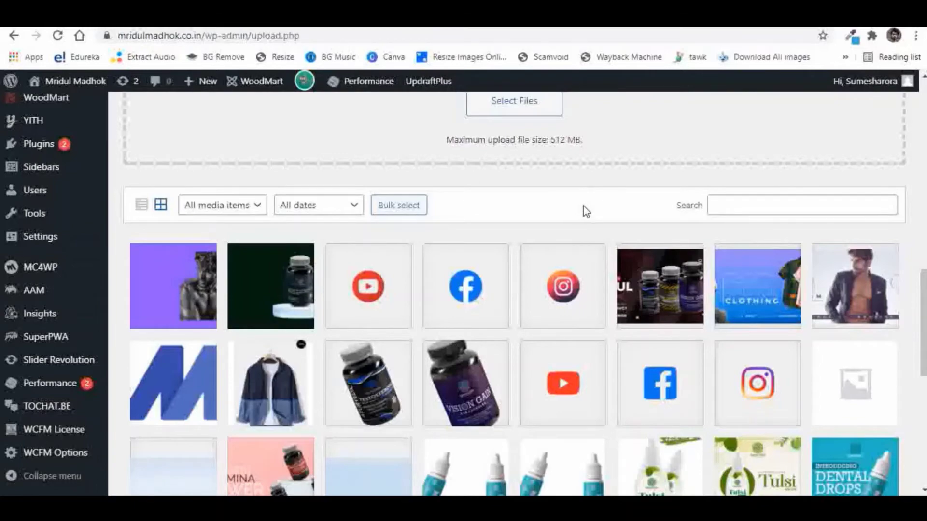
{"action": "scroll", "coordinate": [641, 217], "scroll_direction": "up", "scroll_amount": 9}
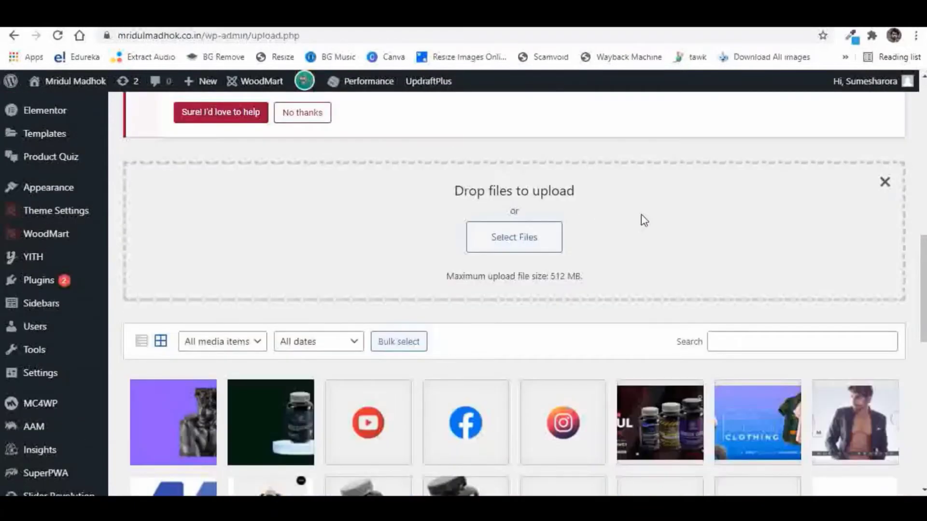
{"action": "scroll", "coordinate": [657, 217], "scroll_direction": "up", "scroll_amount": 6}
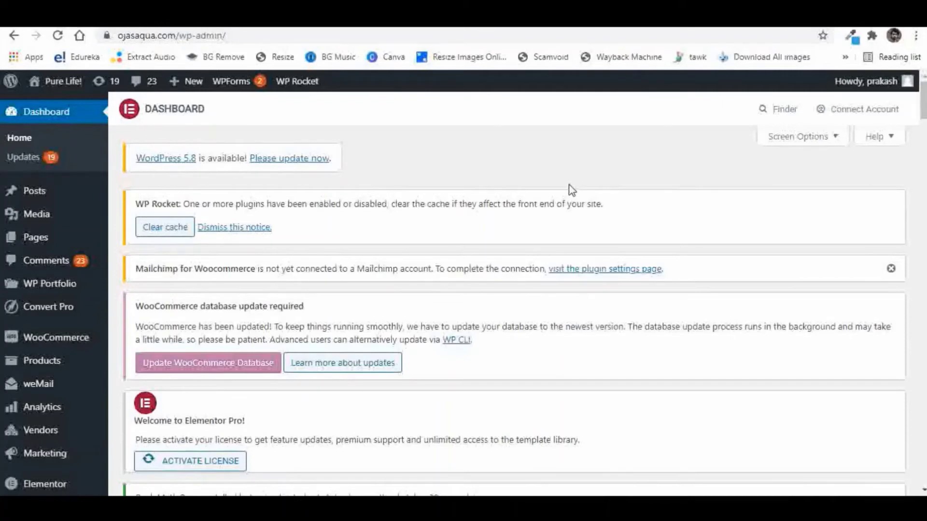
Open the Media Library of the ojasaqua.com WordPress site and bring up its file upload area
{"action": "scroll", "coordinate": [570, 189], "scroll_direction": "down", "scroll_amount": 2}
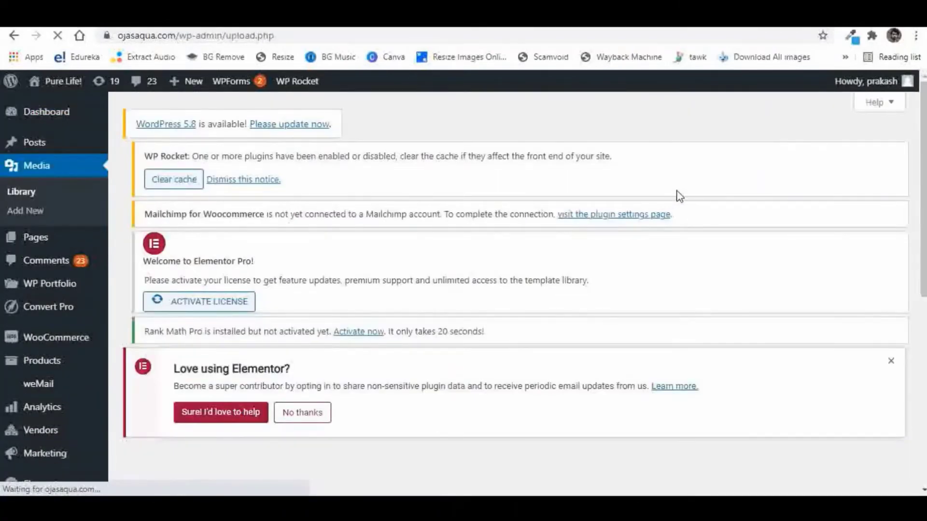
{"action": "scroll", "coordinate": [676, 197], "scroll_direction": "down", "scroll_amount": 4}
{"action": "scroll", "coordinate": [676, 196], "scroll_direction": "up", "scroll_amount": 4}
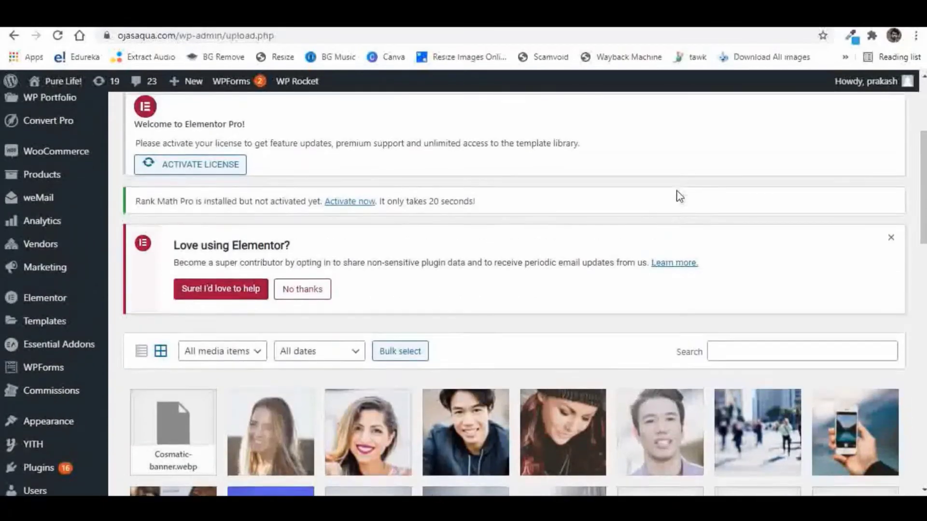
{"action": "left_click", "coordinate": [249, 167]}
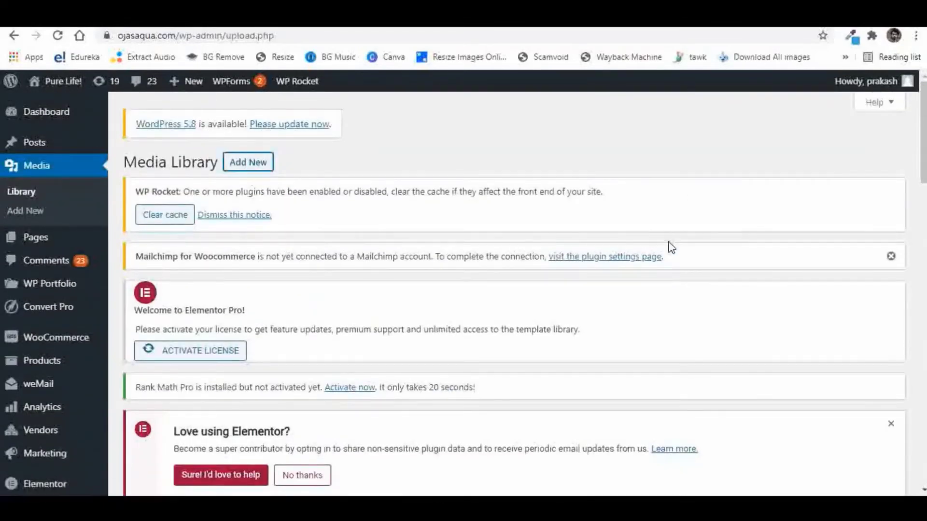
{"action": "scroll", "coordinate": [734, 212], "scroll_direction": "down", "scroll_amount": 5}
{"action": "scroll", "coordinate": [734, 215], "scroll_direction": "down", "scroll_amount": 3}
{"action": "scroll", "coordinate": [734, 215], "scroll_direction": "up", "scroll_amount": 3}
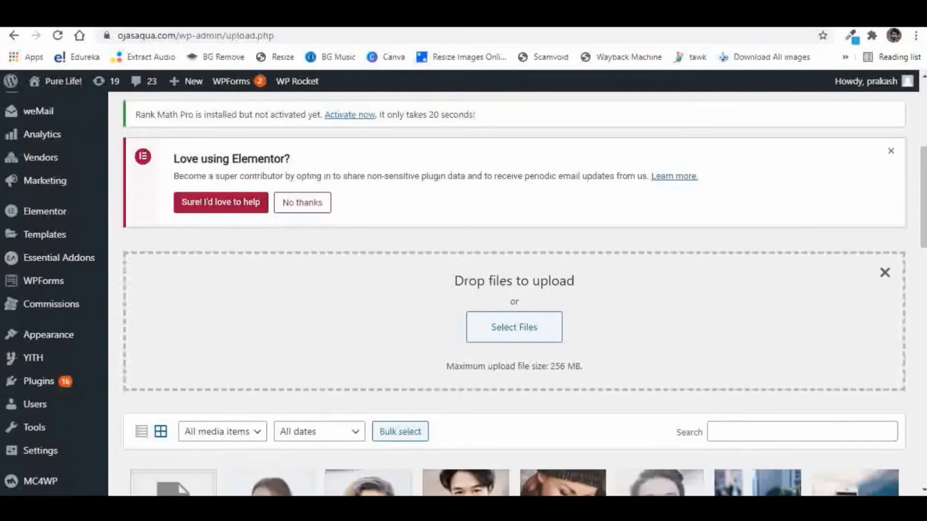
Try to upload the Grooming banner WebP file from the Downloads folder to the ojasaqua.com Media Library
{"action": "left_click", "coordinate": [507, 458]}
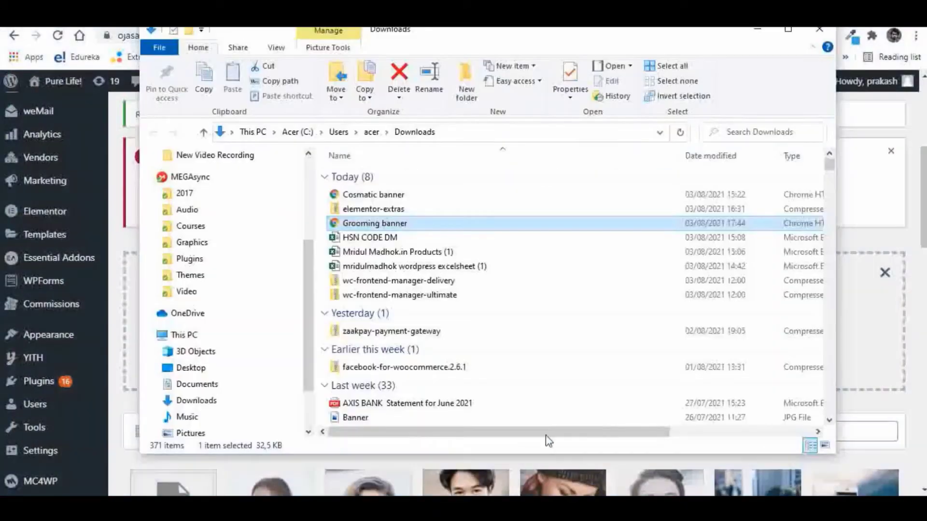
{"action": "left_click_drag", "start_coordinate": [472, 37], "coordinate": [840, 89]}
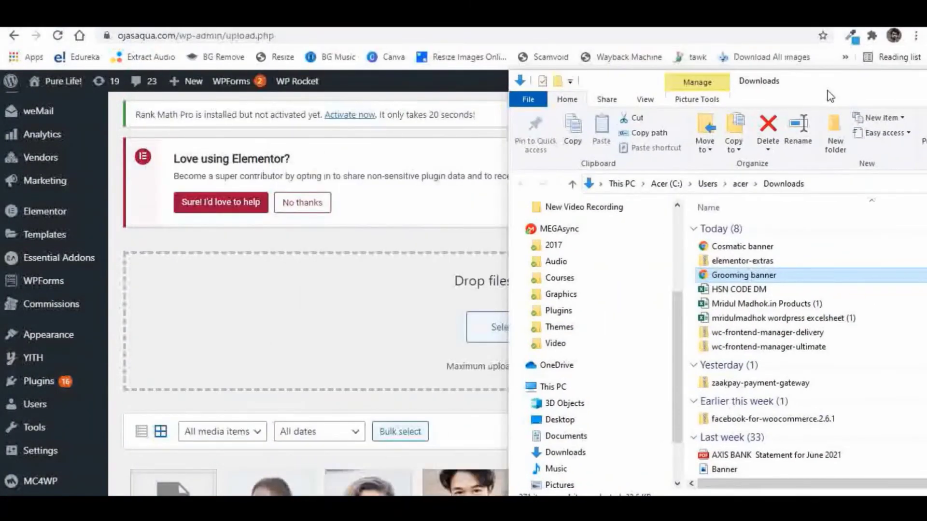
{"action": "left_click_drag", "start_coordinate": [733, 278], "coordinate": [337, 347]}
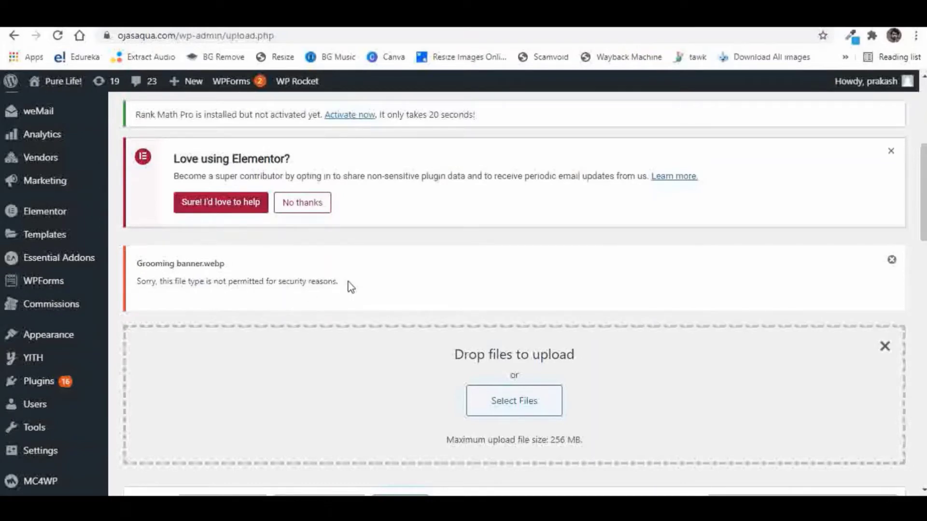
Highlight the upload message shown for Grooming banner.webp to examine it
{"action": "left_click_drag", "start_coordinate": [349, 287], "coordinate": [138, 289]}
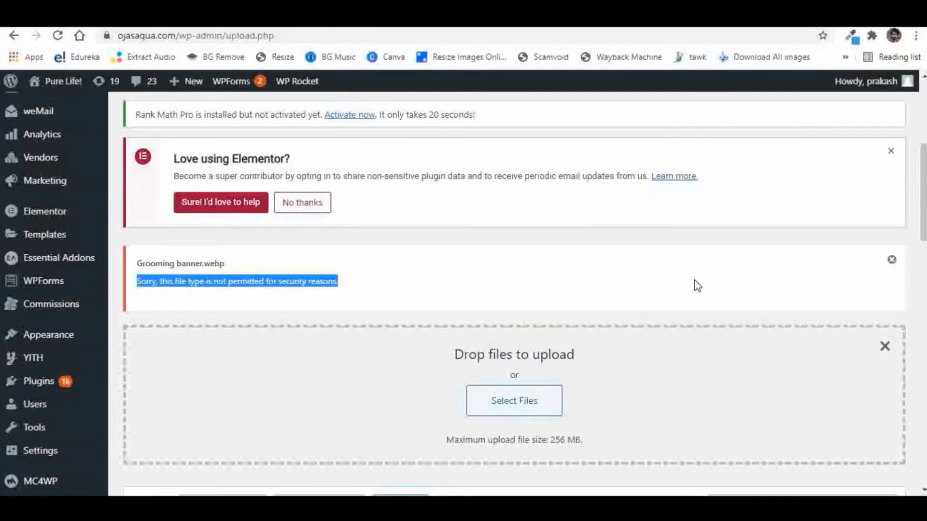
{"action": "scroll", "coordinate": [697, 286], "scroll_direction": "up", "scroll_amount": 3}
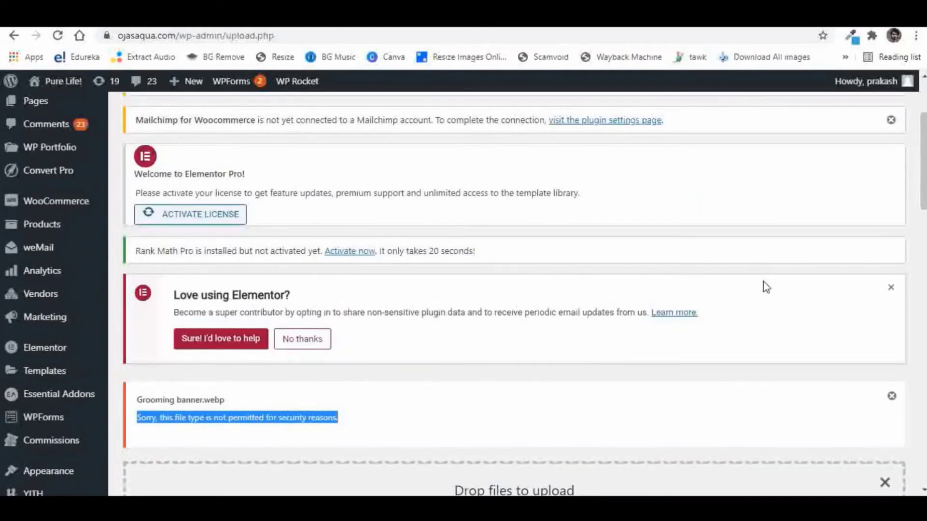
{"action": "scroll", "coordinate": [766, 287], "scroll_direction": "up", "scroll_amount": 3}
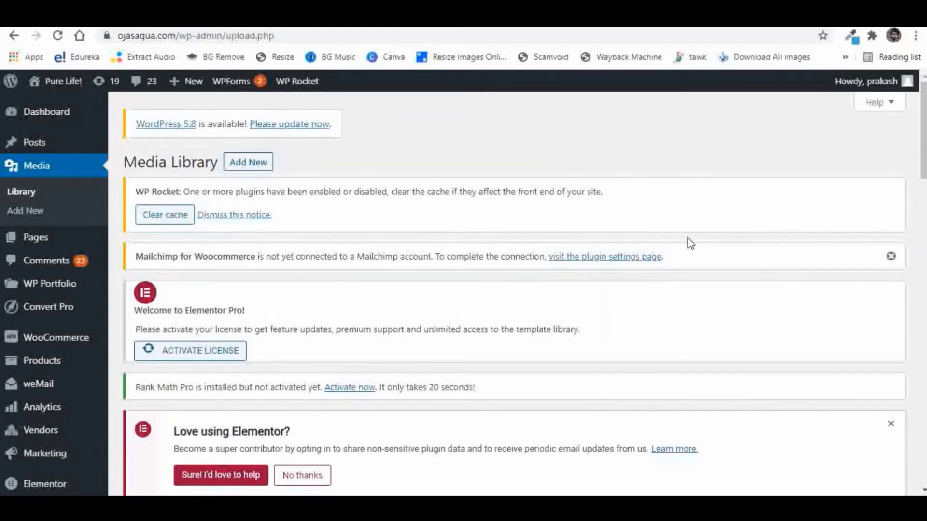
Open the Theme Editor of the ojasaqua.com WordPress site
{"action": "scroll", "coordinate": [690, 244], "scroll_direction": "down", "scroll_amount": 3}
{"action": "scroll", "coordinate": [424, 236], "scroll_direction": "down", "scroll_amount": 3}
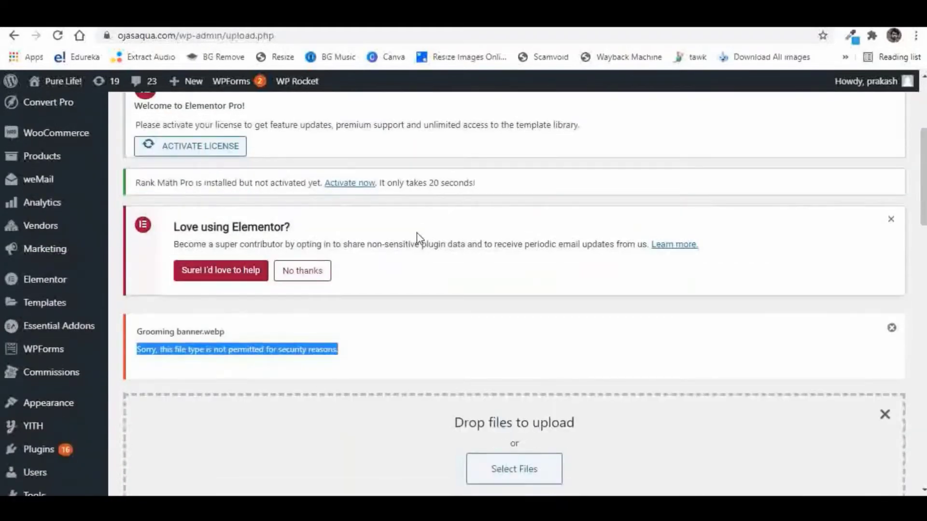
{"action": "mouse_move", "coordinate": [77, 222]}
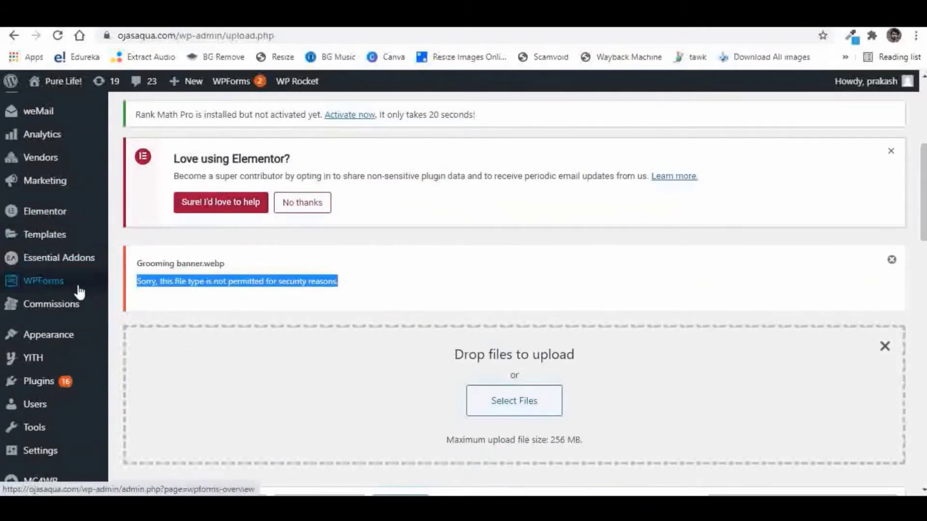
{"action": "scroll", "coordinate": [58, 343], "scroll_direction": "down", "scroll_amount": 3}
{"action": "mouse_move", "coordinate": [50, 203]}
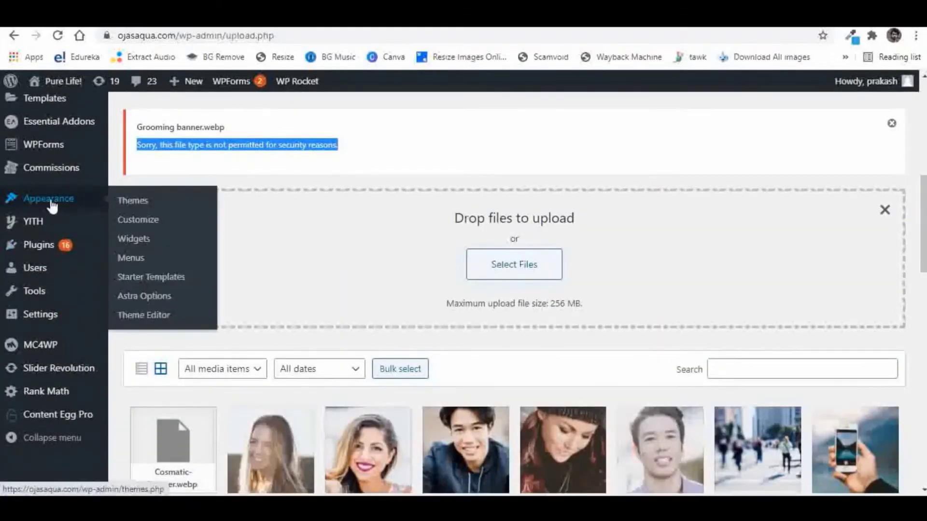
{"action": "left_click", "coordinate": [145, 318]}
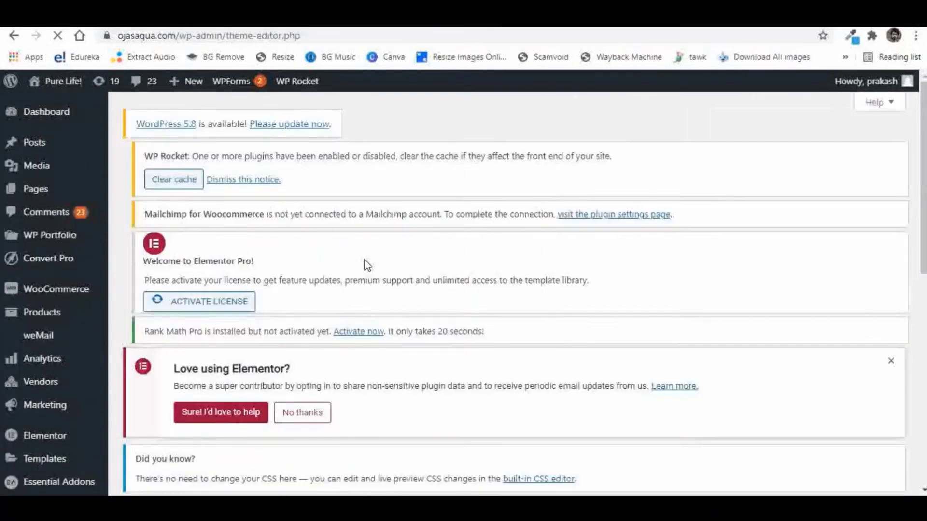
Open the Astra theme's functions.php for editing and place the cursor on the empty line at the end of the code
{"action": "scroll", "coordinate": [531, 264], "scroll_direction": "down", "scroll_amount": 5}
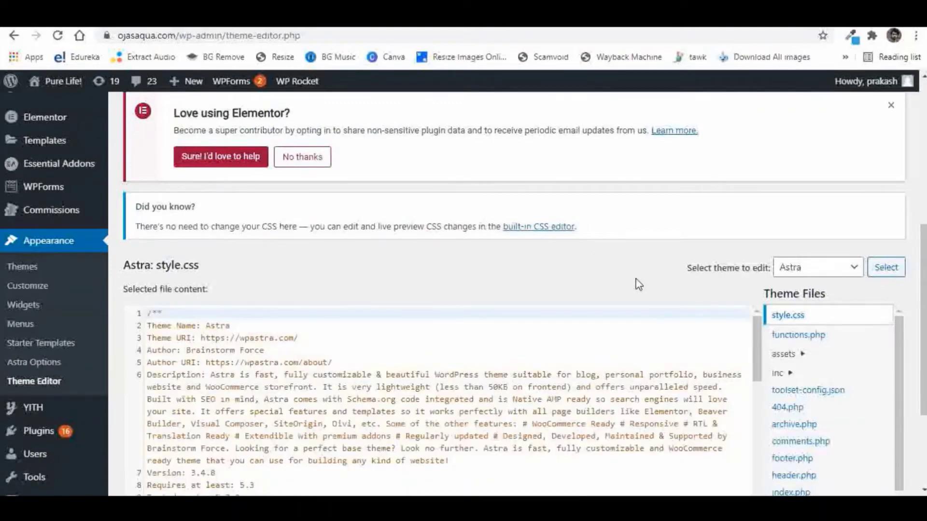
{"action": "left_click", "coordinate": [790, 340]}
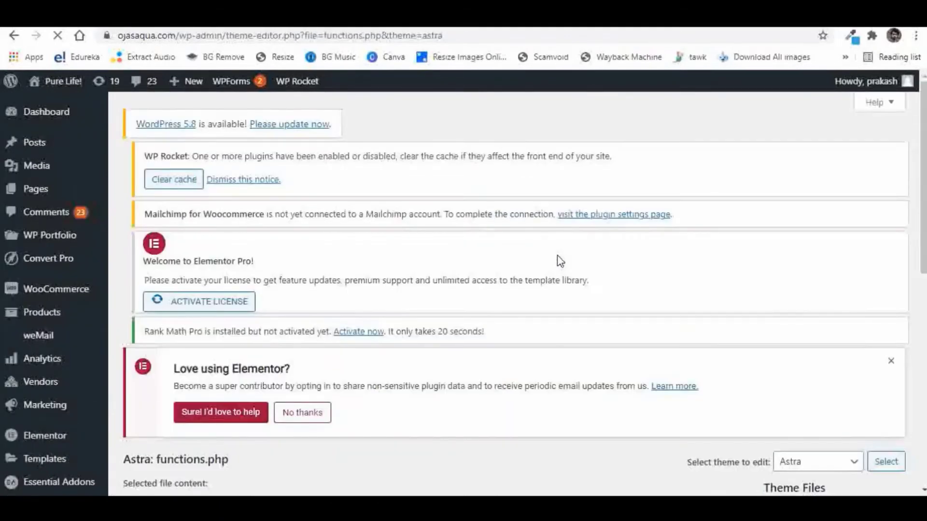
{"action": "scroll", "coordinate": [564, 259], "scroll_direction": "down", "scroll_amount": 4}
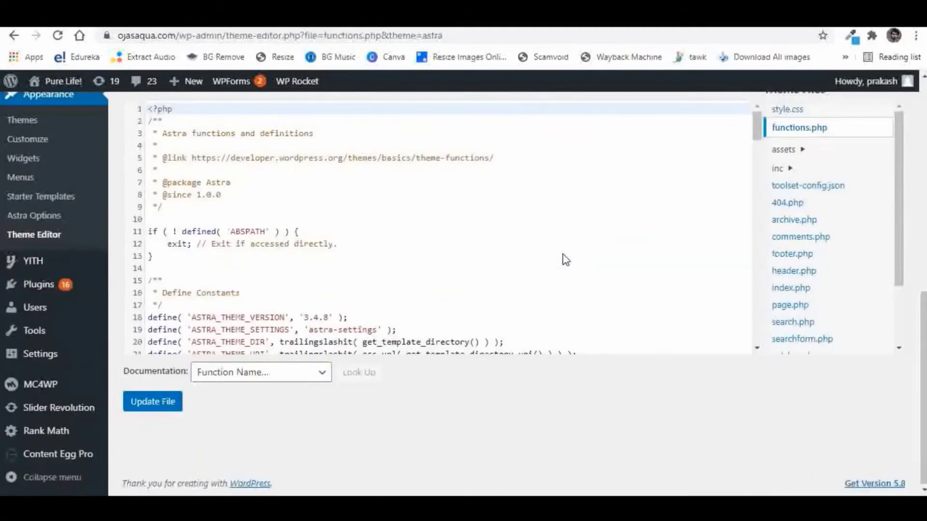
{"action": "scroll", "coordinate": [614, 181], "scroll_direction": "up", "scroll_amount": 1}
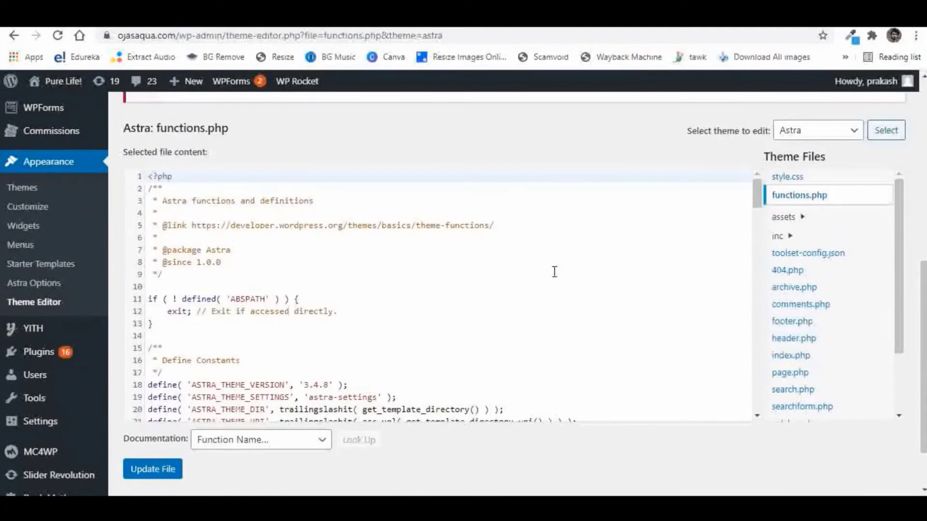
{"action": "left_click_drag", "start_coordinate": [757, 194], "coordinate": [770, 407]}
{"action": "left_click", "coordinate": [165, 414]}
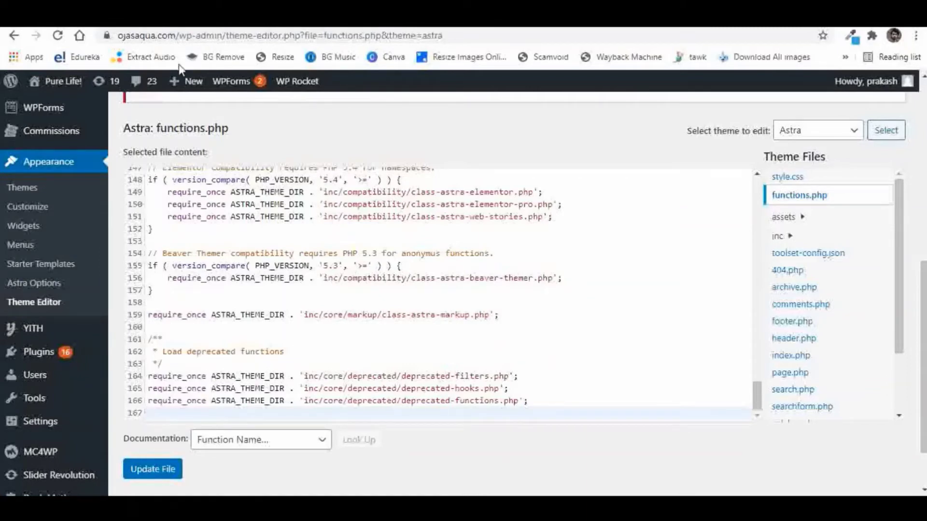
Switch to the Google Docs document and copy the whole webp_upload_mimes function with its add_filter line
{"action": "key", "text": "ctrl+Tab"}
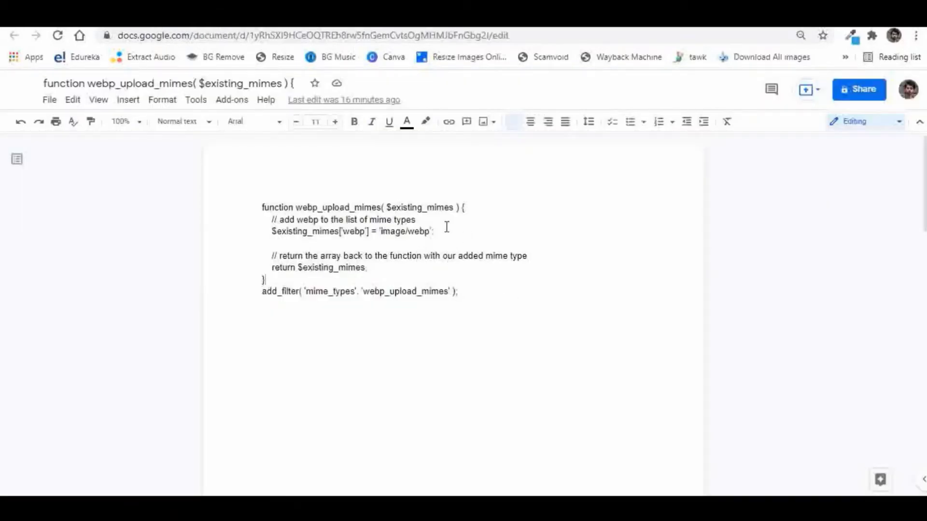
{"action": "left_click_drag", "start_coordinate": [260, 208], "coordinate": [468, 295]}
{"action": "key", "text": "ctrl+c"}
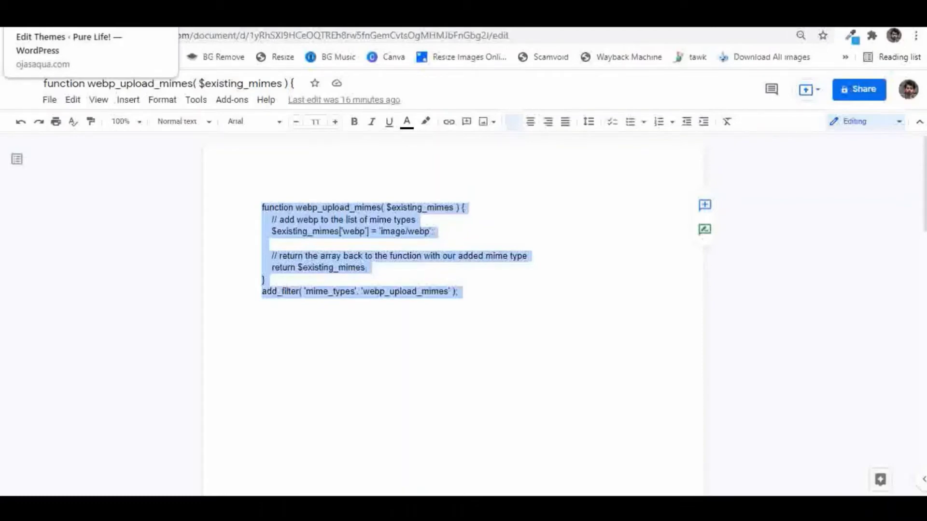
Return to the Theme Editor, paste the webp_upload_mimes code at the end of functions.php and update the file
{"action": "left_click", "coordinate": [73, 19]}
{"action": "scroll", "coordinate": [483, 312], "scroll_direction": "down", "scroll_amount": 2}
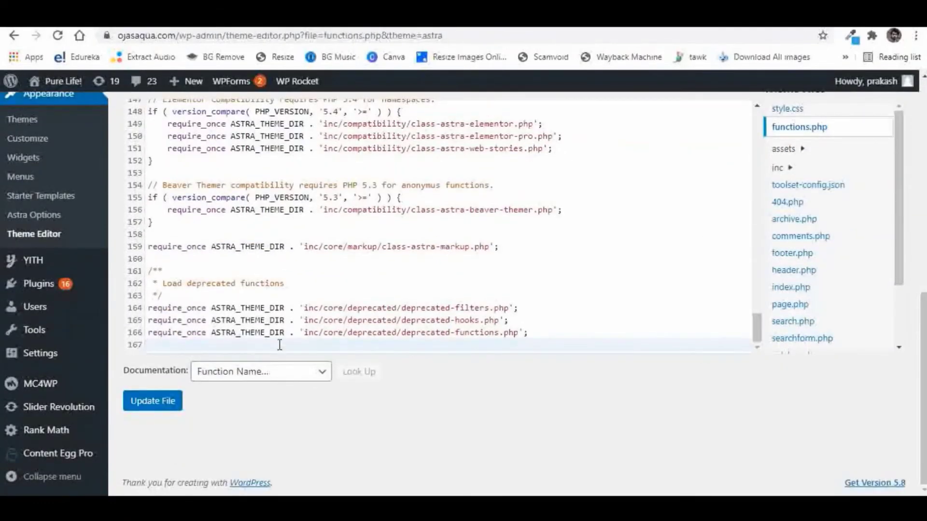
{"action": "left_click", "coordinate": [280, 344]}
{"action": "key", "text": "ctrl+v"}
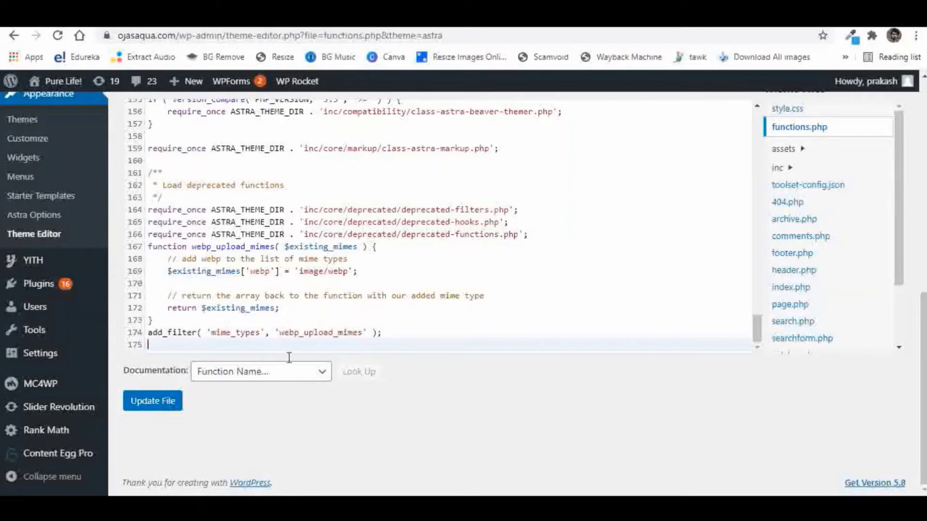
{"action": "left_click", "coordinate": [151, 405]}
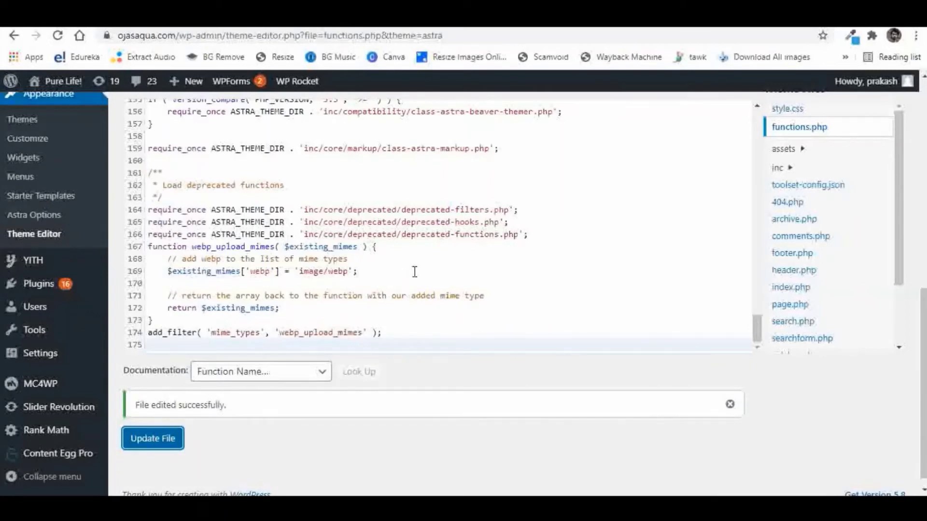
Reopen the ojasaqua.com Media Library and bring up its file upload area
{"action": "scroll", "coordinate": [475, 267], "scroll_direction": "up", "scroll_amount": 3}
{"action": "scroll", "coordinate": [72, 186], "scroll_direction": "up", "scroll_amount": 10}
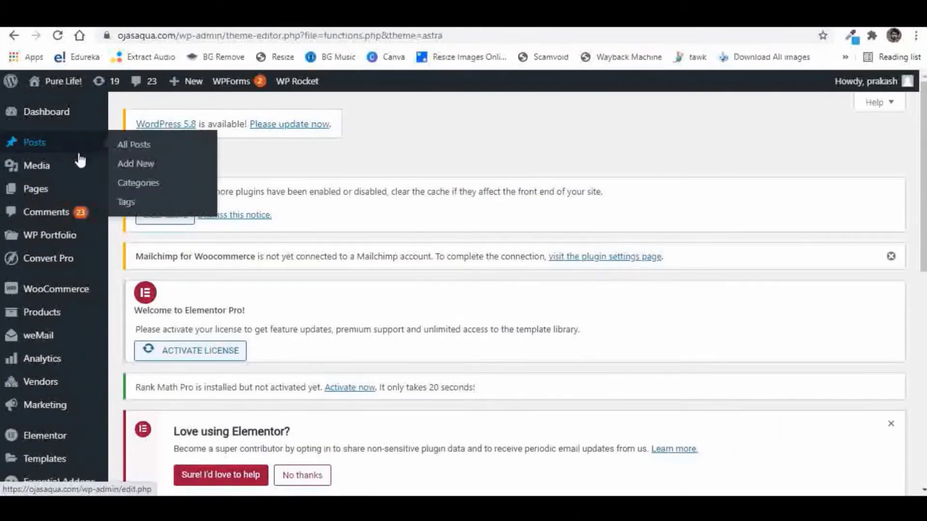
{"action": "left_click", "coordinate": [43, 167]}
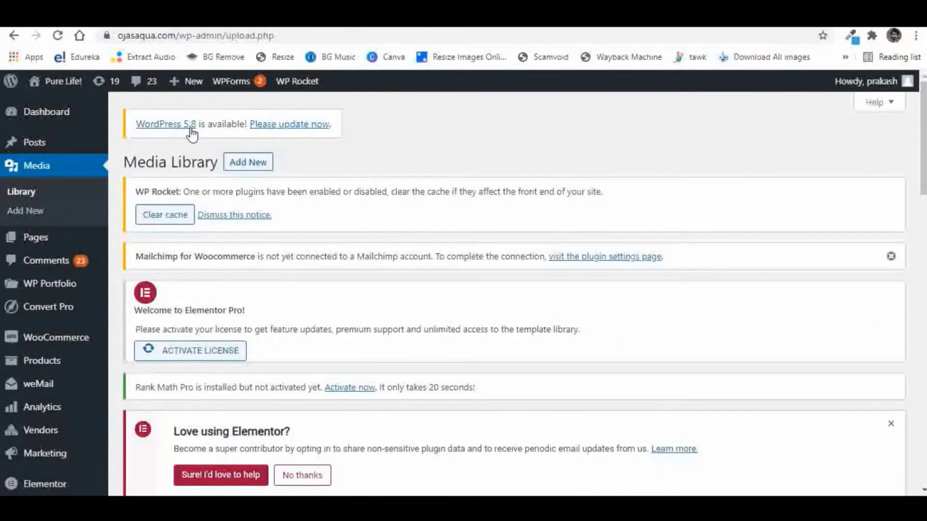
{"action": "scroll", "coordinate": [378, 145], "scroll_direction": "down", "scroll_amount": 4}
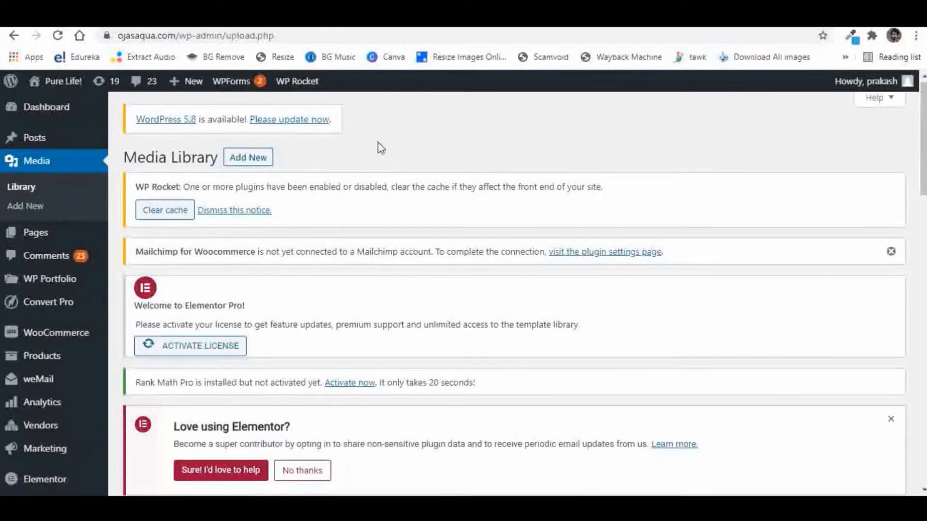
{"action": "scroll", "coordinate": [508, 205], "scroll_direction": "up", "scroll_amount": 4}
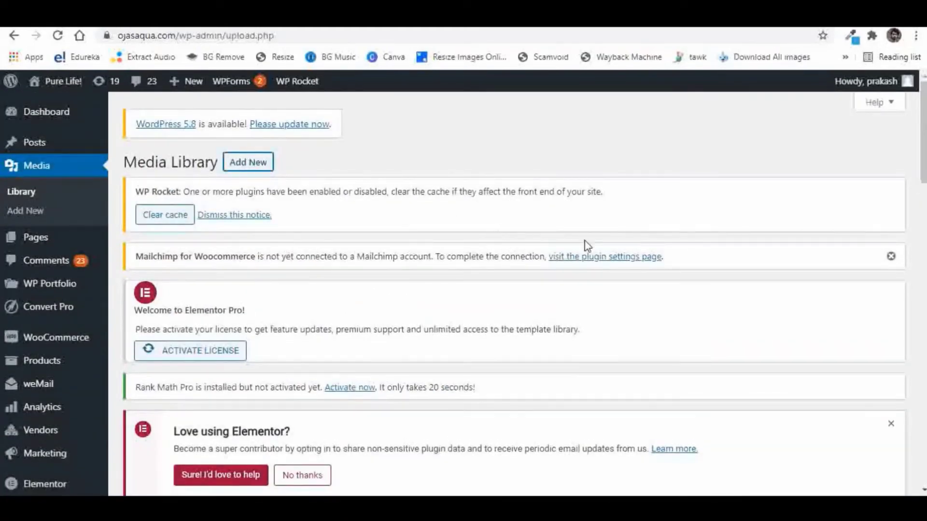
{"action": "scroll", "coordinate": [672, 242], "scroll_direction": "down", "scroll_amount": 7}
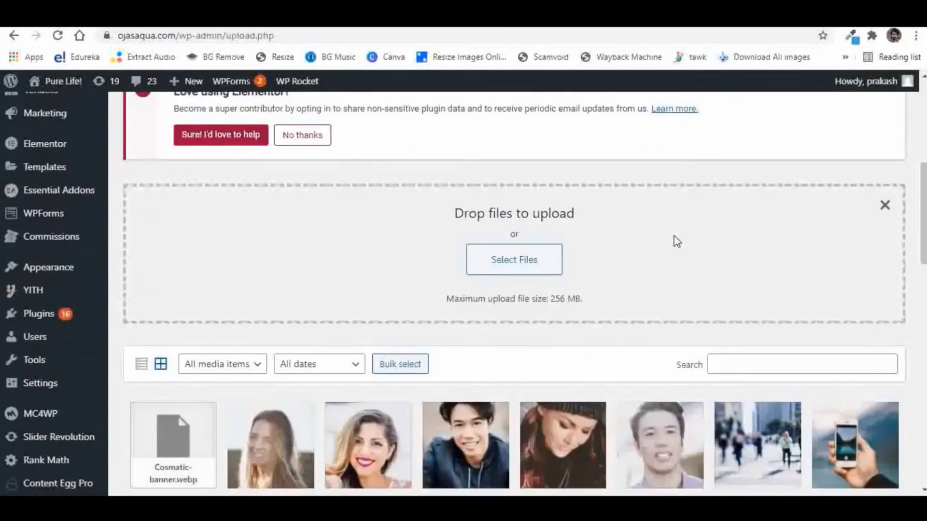
Upload the Grooming banner WebP file from the Downloads folder to the Media Library and look at its library entry
{"action": "mouse_move", "coordinate": [514, 504]}
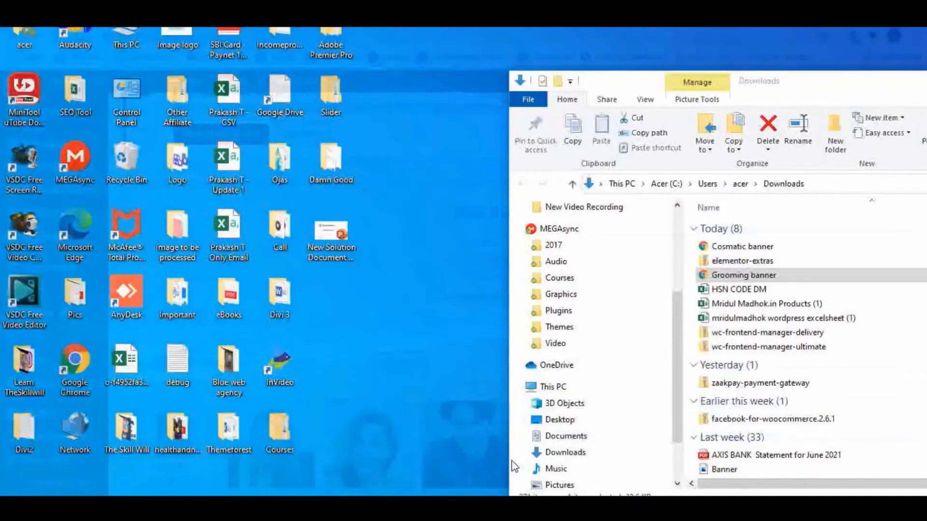
{"action": "left_click", "coordinate": [536, 469]}
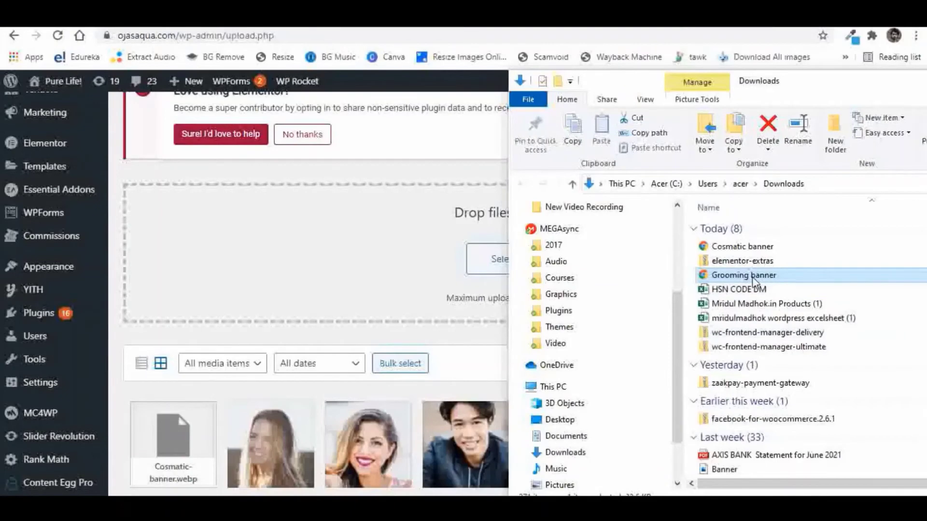
{"action": "left_click_drag", "start_coordinate": [755, 276], "coordinate": [397, 275]}
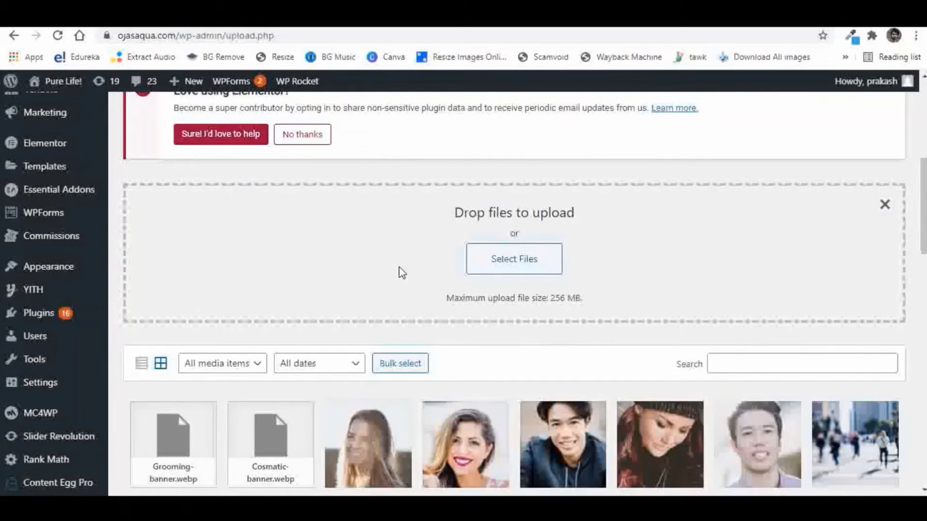
{"action": "scroll", "coordinate": [402, 268], "scroll_direction": "down", "scroll_amount": 3}
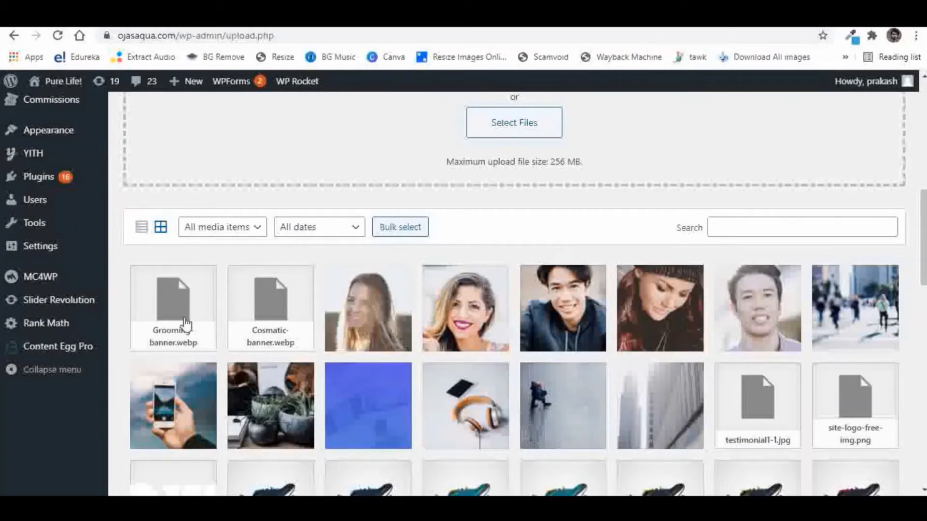
Switch to the Media Library of the WordPress site using the WoodMart theme and examine its image thumbnails
{"action": "scroll", "coordinate": [205, 291], "scroll_direction": "up", "scroll_amount": 4}
{"action": "scroll", "coordinate": [240, 253], "scroll_direction": "up", "scroll_amount": 6}
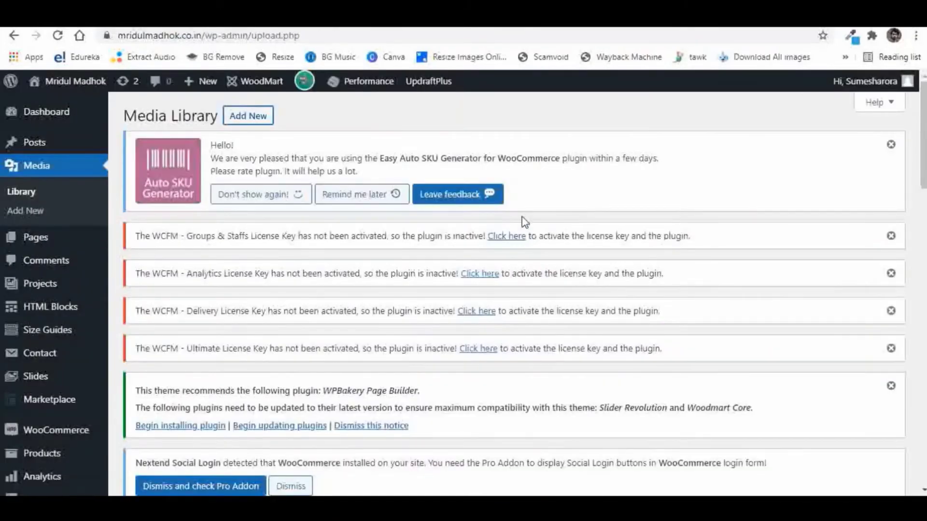
{"action": "scroll", "coordinate": [672, 208], "scroll_direction": "down", "scroll_amount": 8}
{"action": "scroll", "coordinate": [675, 207], "scroll_direction": "down", "scroll_amount": 9}
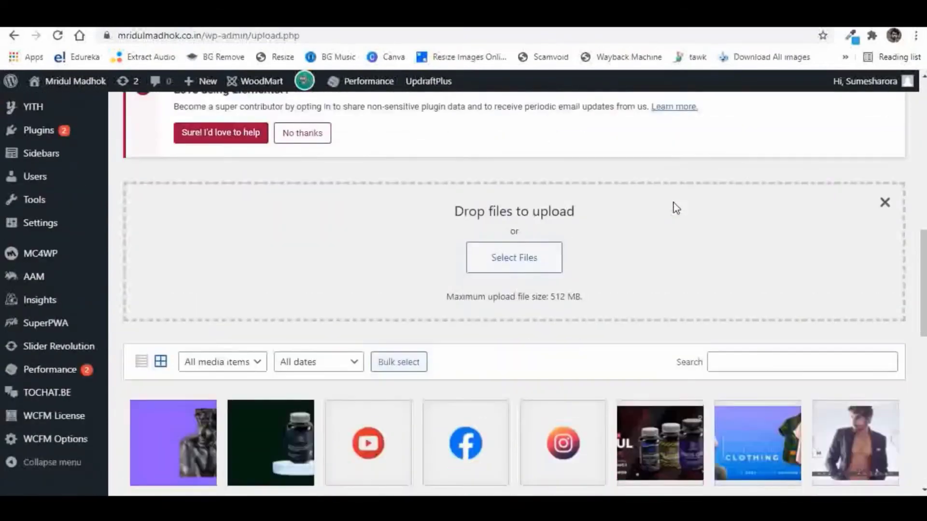
{"action": "scroll", "coordinate": [457, 269], "scroll_direction": "down", "scroll_amount": 8}
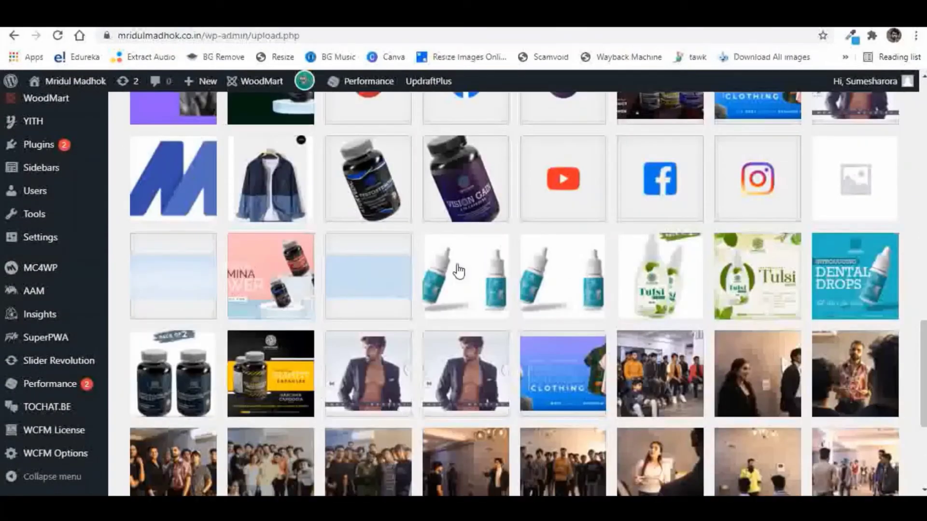
{"action": "scroll", "coordinate": [485, 249], "scroll_direction": "up", "scroll_amount": 14}
{"action": "scroll", "coordinate": [485, 249], "scroll_direction": "up", "scroll_amount": 7}
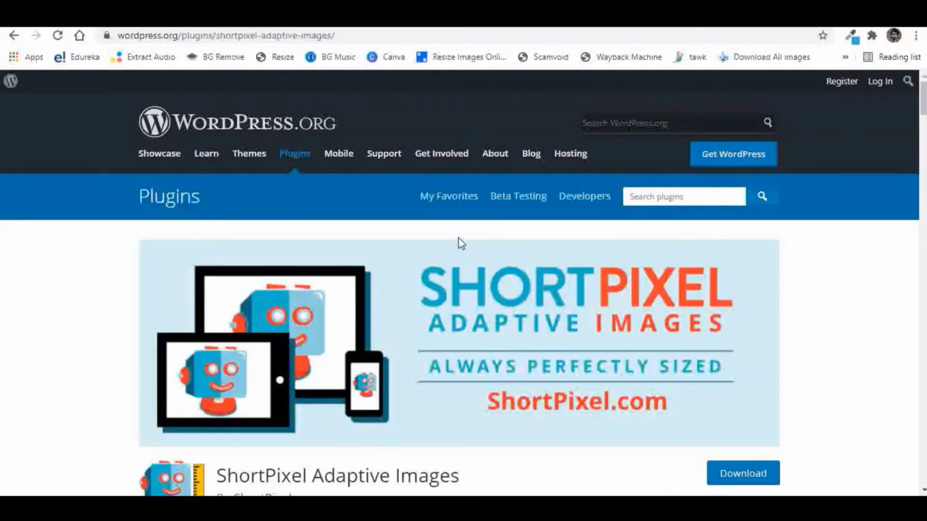
Switch to the ShortPixel Adaptive Images page on WordPress.org and download the plugin's zip file
{"action": "scroll", "coordinate": [459, 242], "scroll_direction": "down", "scroll_amount": 3}
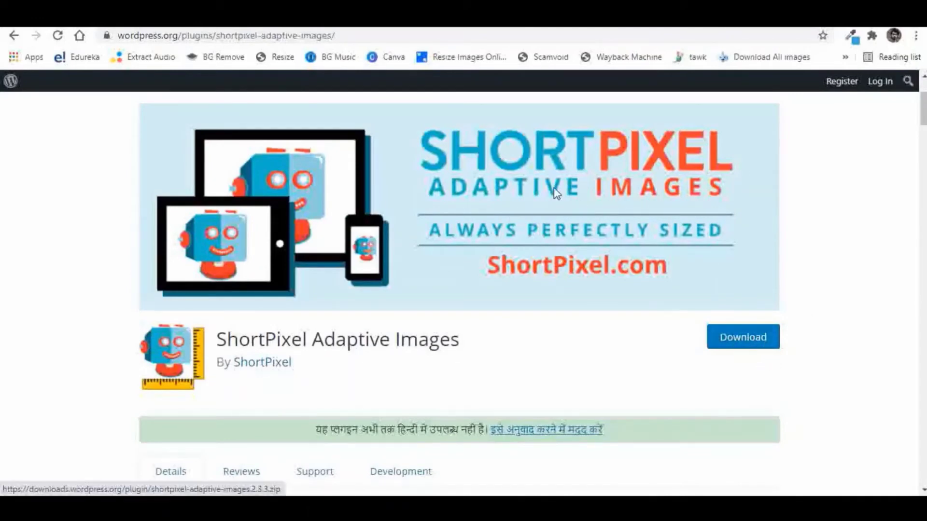
{"action": "scroll", "coordinate": [597, 192], "scroll_direction": "up", "scroll_amount": 3}
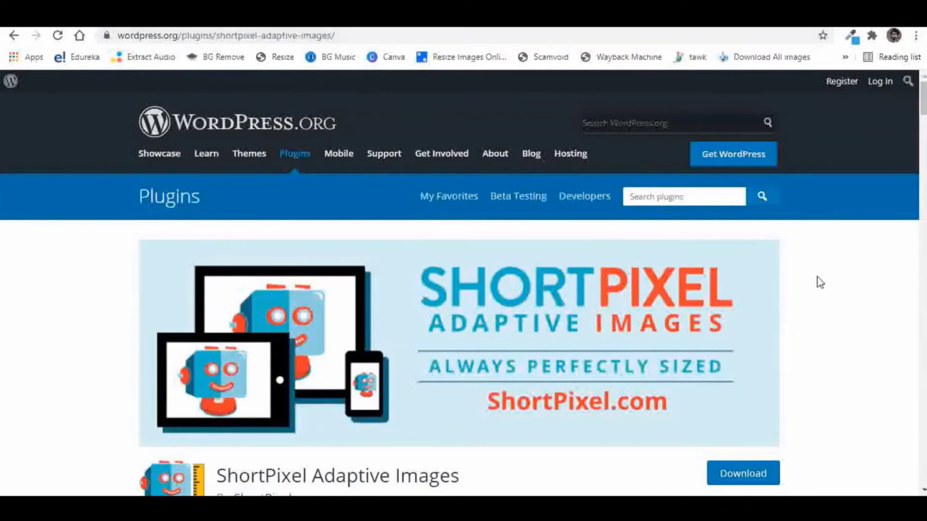
{"action": "scroll", "coordinate": [844, 288], "scroll_direction": "down", "scroll_amount": 3}
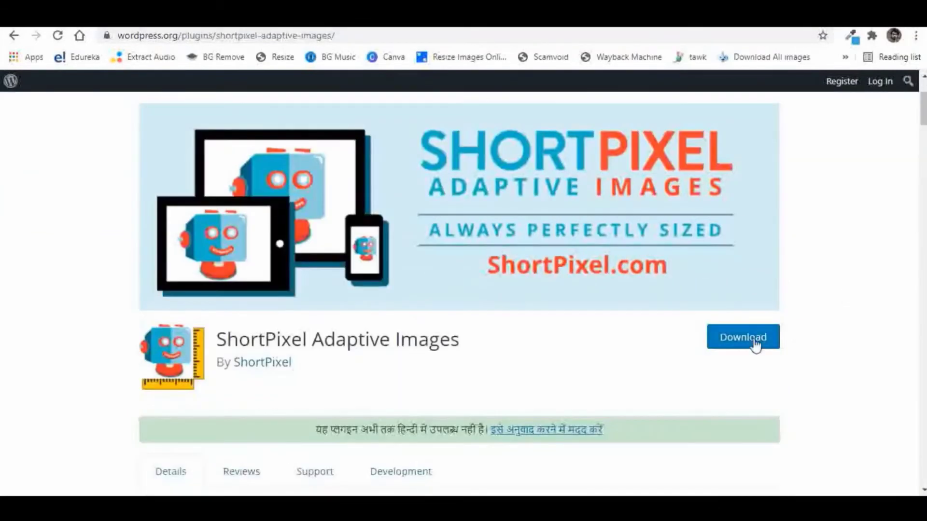
{"action": "left_click", "coordinate": [740, 339]}
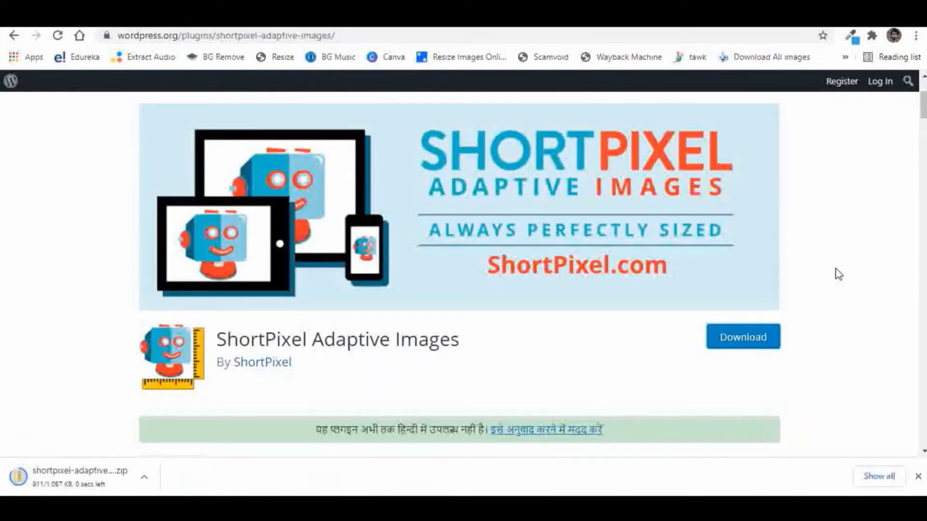
{"action": "scroll", "coordinate": [467, 154], "scroll_direction": "down", "scroll_amount": 2}
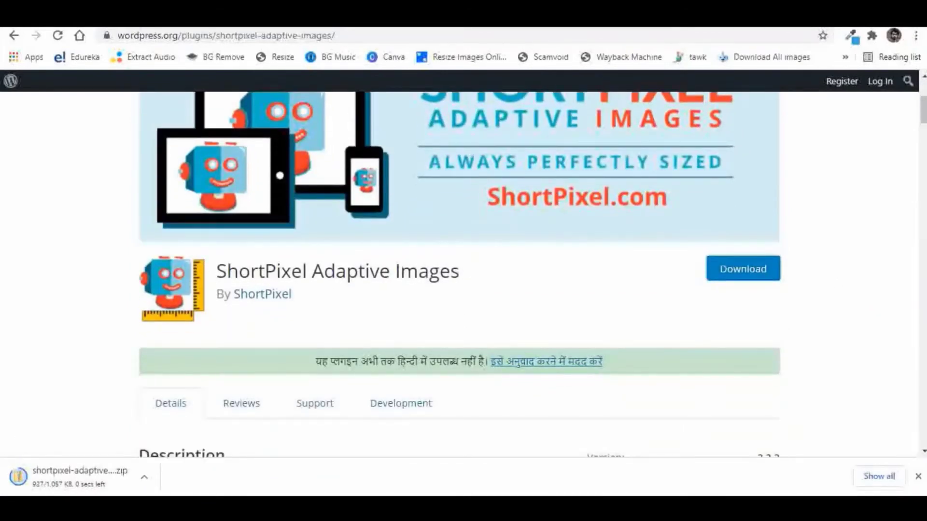
Switch to the WordPress site using the WoodMart theme and bring up the plugin upload form on its Add Plugins page
{"action": "left_click", "coordinate": [265, 20]}
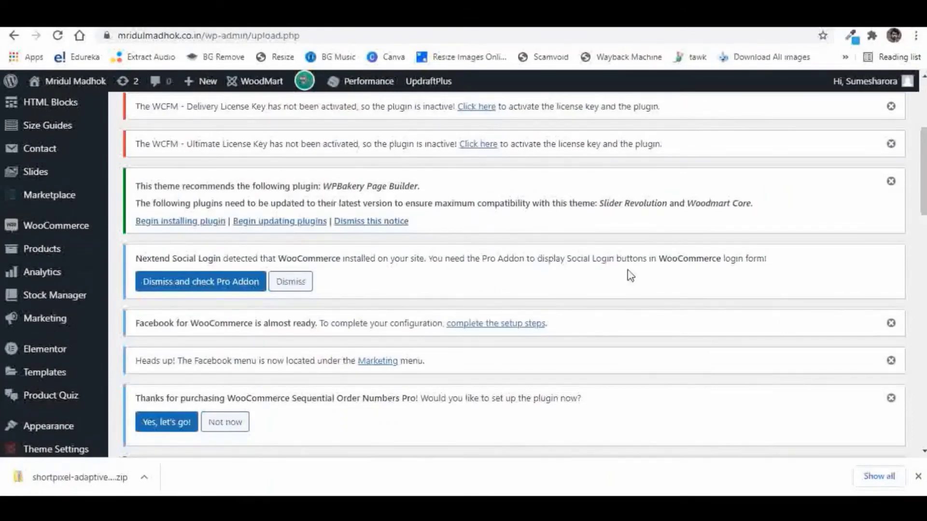
{"action": "scroll", "coordinate": [60, 227], "scroll_direction": "down", "scroll_amount": 5}
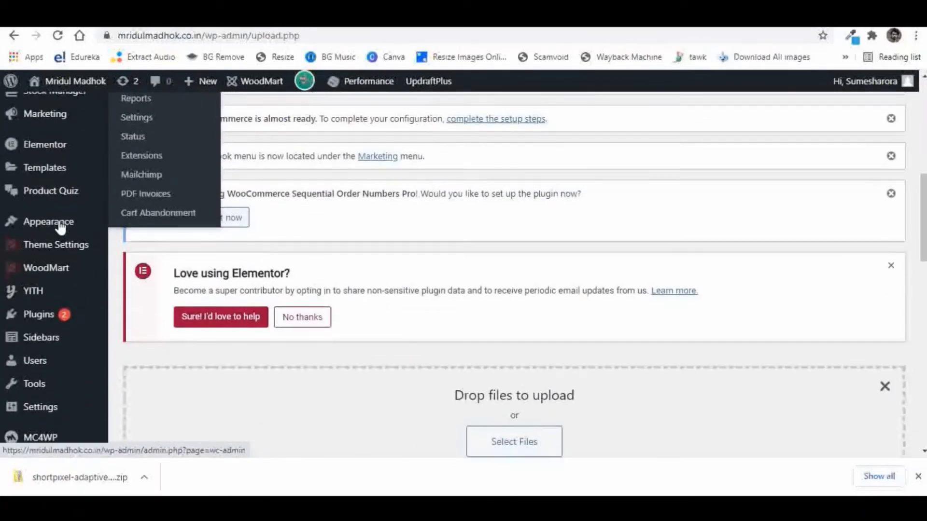
{"action": "mouse_move", "coordinate": [44, 249]}
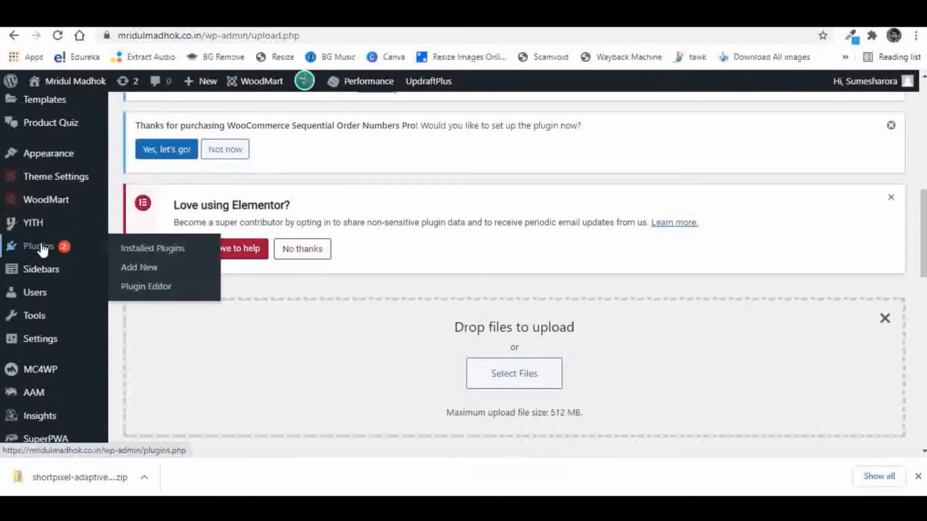
{"action": "left_click", "coordinate": [139, 268]}
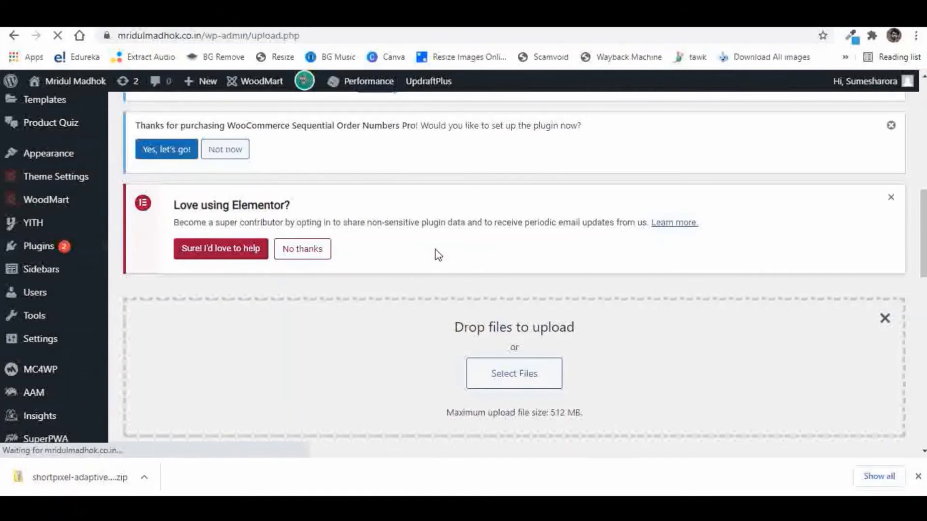
{"action": "scroll", "coordinate": [435, 252], "scroll_direction": "down", "scroll_amount": 8}
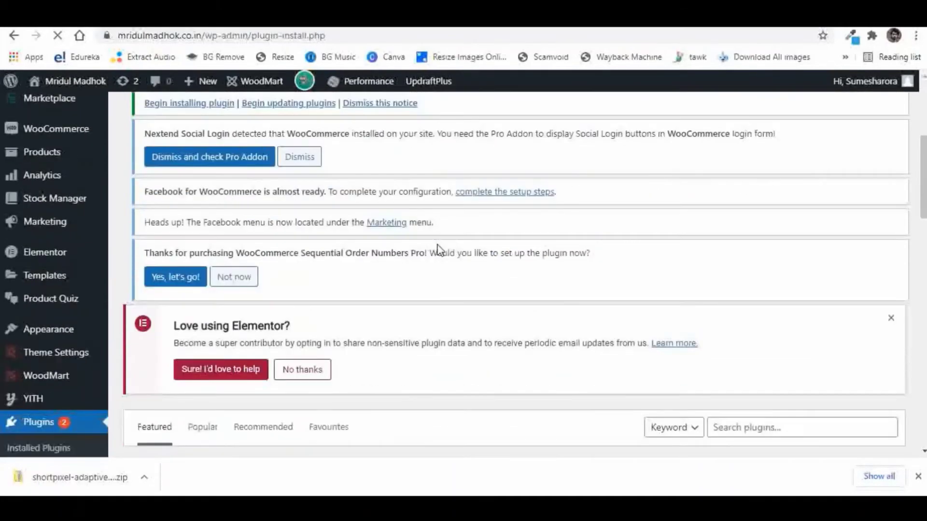
{"action": "scroll", "coordinate": [466, 240], "scroll_direction": "up", "scroll_amount": 8}
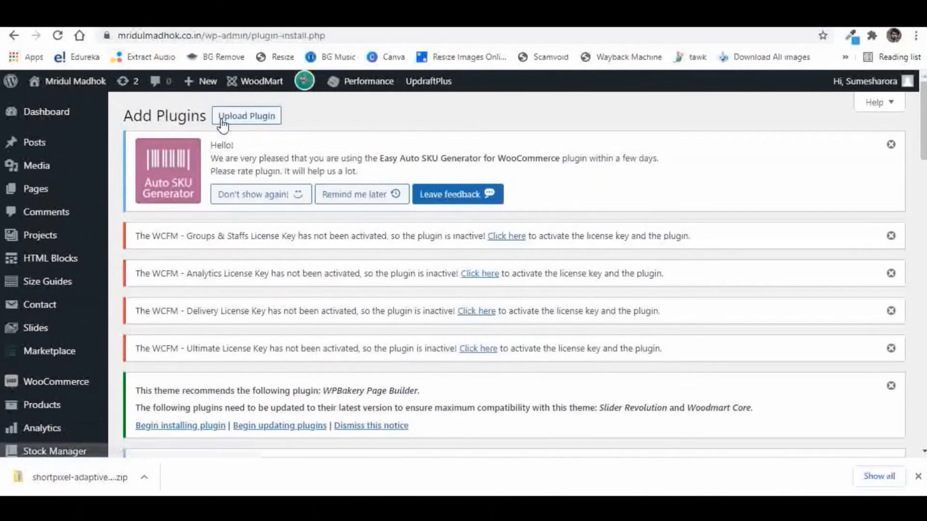
Upload the downloaded ShortPixel Adaptive Images 2.3.3 zip file and install the plugin from it
{"action": "scroll", "coordinate": [517, 283], "scroll_direction": "down", "scroll_amount": 8}
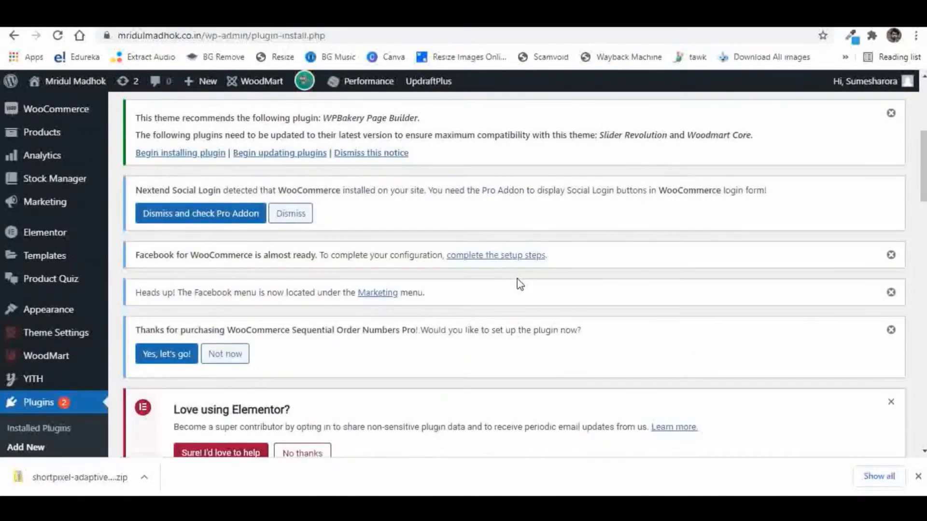
{"action": "scroll", "coordinate": [517, 279], "scroll_direction": "down", "scroll_amount": 4}
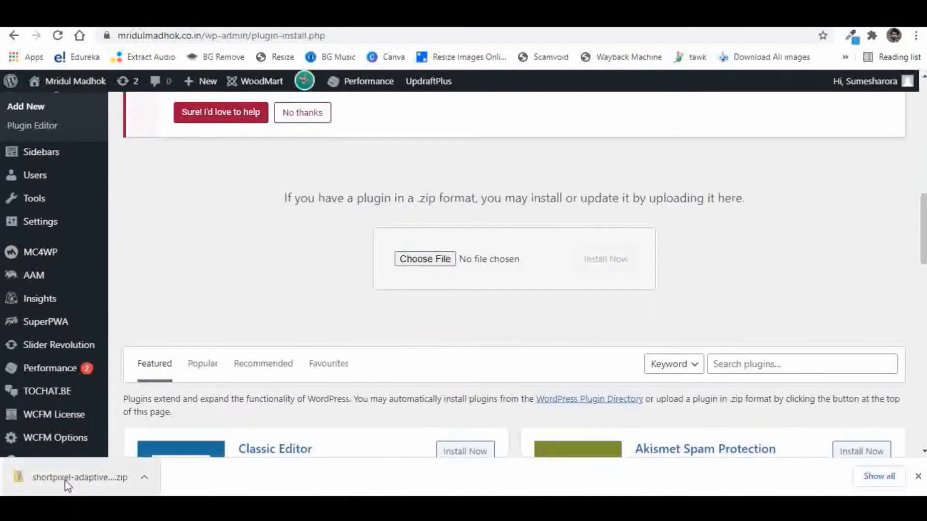
{"action": "left_click_drag", "start_coordinate": [70, 478], "coordinate": [488, 268]}
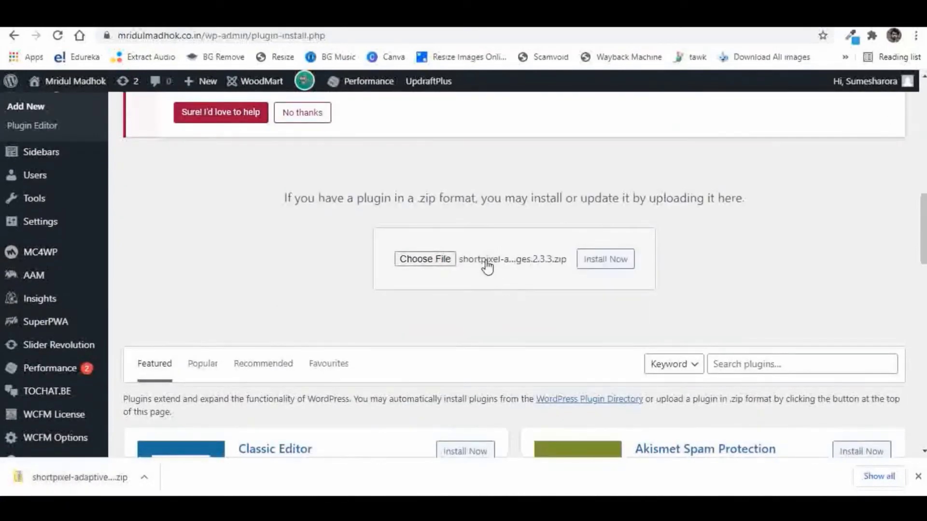
{"action": "left_click", "coordinate": [612, 263]}
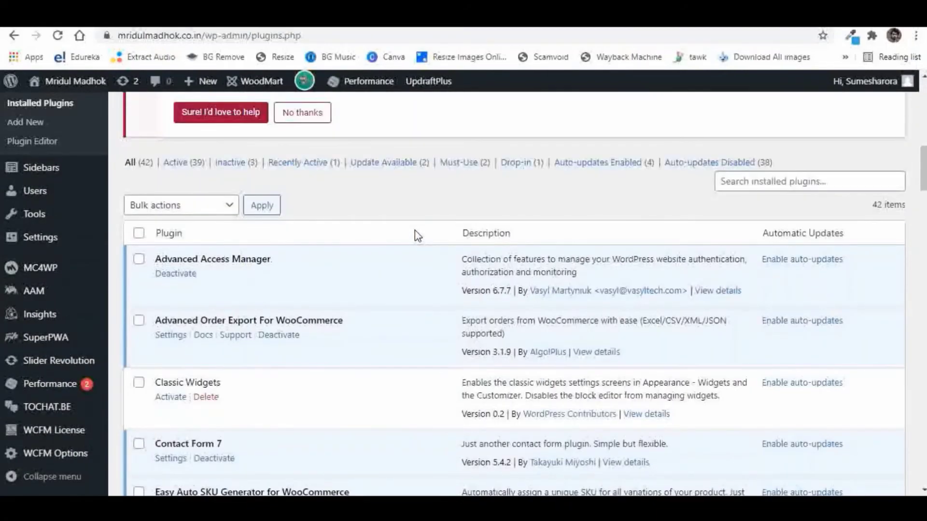
Find ShortPixel Adaptive Images in the list of installed plugins and activate it
{"action": "scroll", "coordinate": [418, 236], "scroll_direction": "down", "scroll_amount": 8}
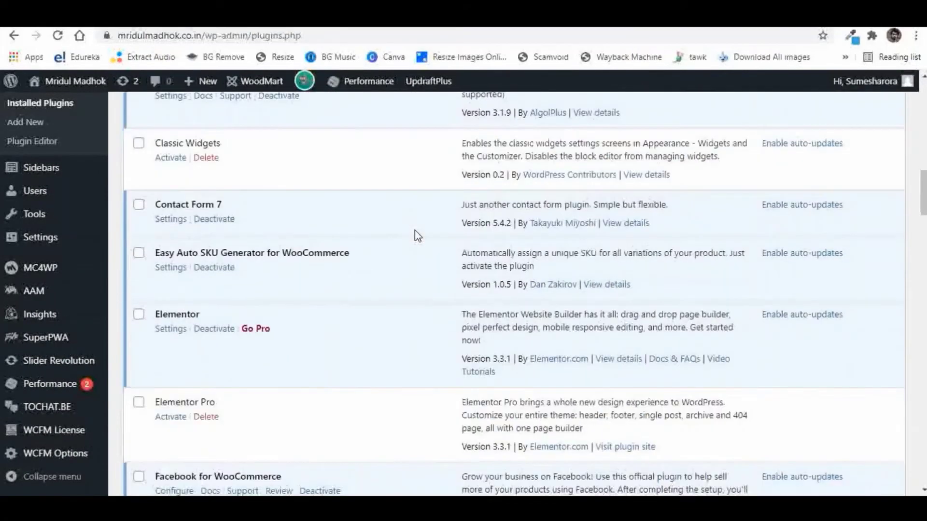
{"action": "scroll", "coordinate": [417, 236], "scroll_direction": "down", "scroll_amount": 10}
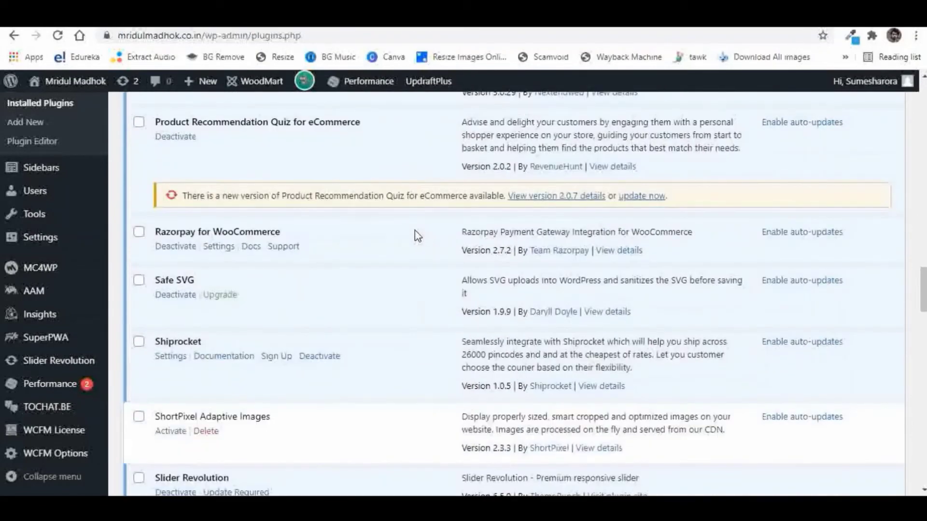
{"action": "scroll", "coordinate": [418, 235], "scroll_direction": "down", "scroll_amount": 1}
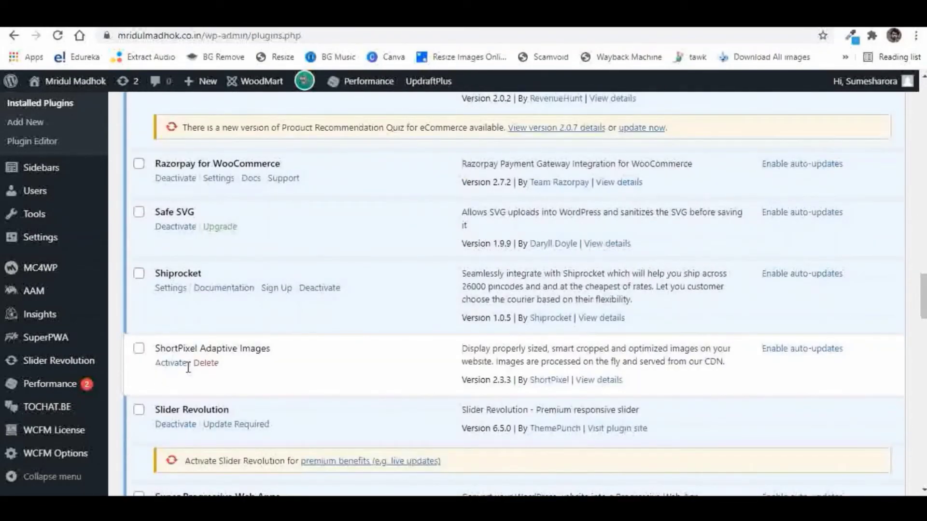
{"action": "left_click", "coordinate": [167, 363]}
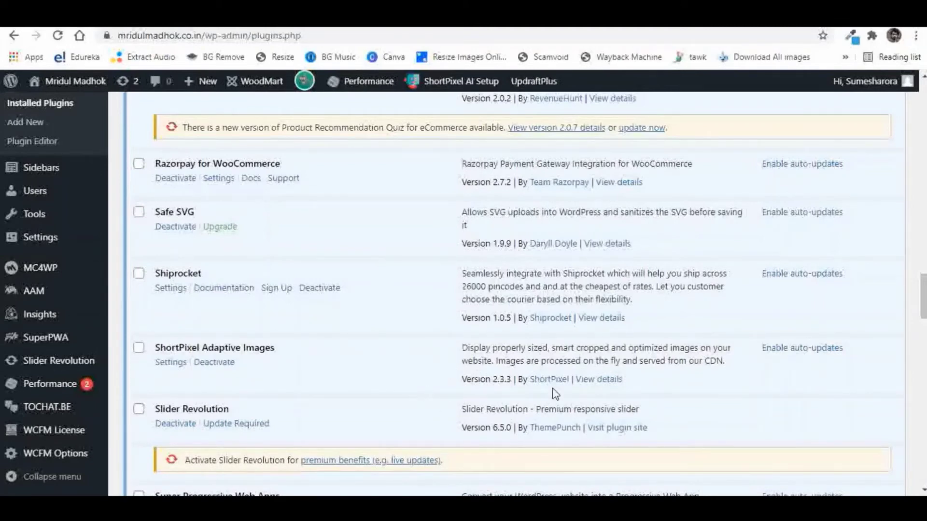
Read the ShortPixel Adaptive Images plugin details, highlighting the WebP mention in the description, and close them
{"action": "left_click", "coordinate": [590, 380]}
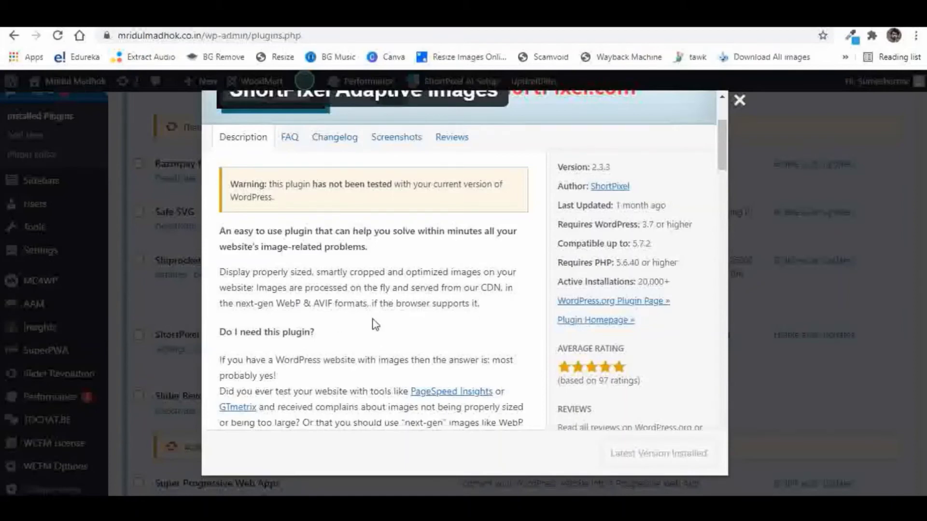
{"action": "left_click_drag", "start_coordinate": [276, 303], "coordinate": [306, 303]}
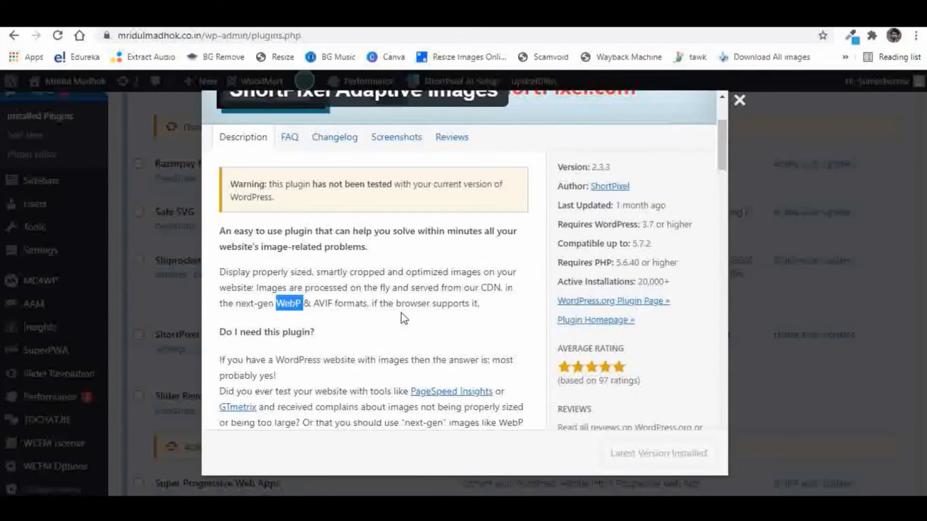
{"action": "scroll", "coordinate": [471, 306], "scroll_direction": "down", "scroll_amount": 2}
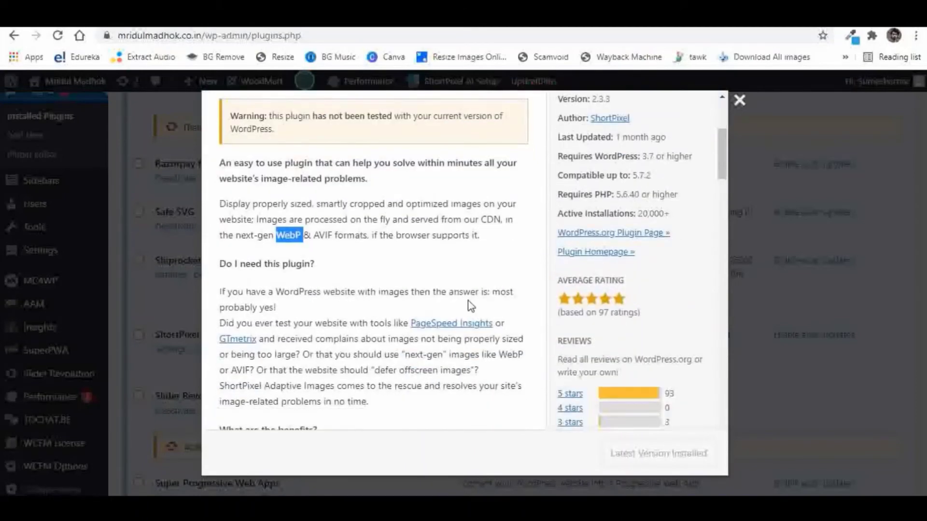
{"action": "scroll", "coordinate": [468, 300], "scroll_direction": "up", "scroll_amount": 4}
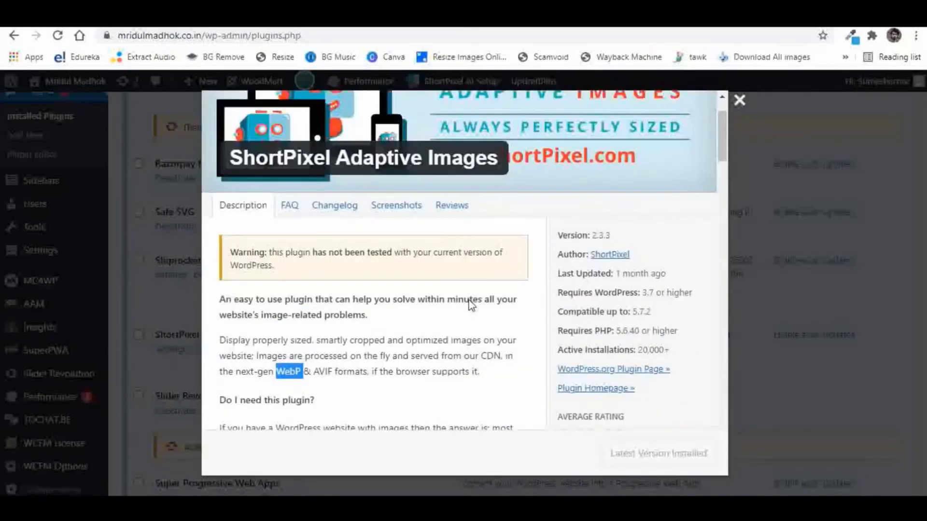
{"action": "scroll", "coordinate": [617, 181], "scroll_direction": "up", "scroll_amount": 2}
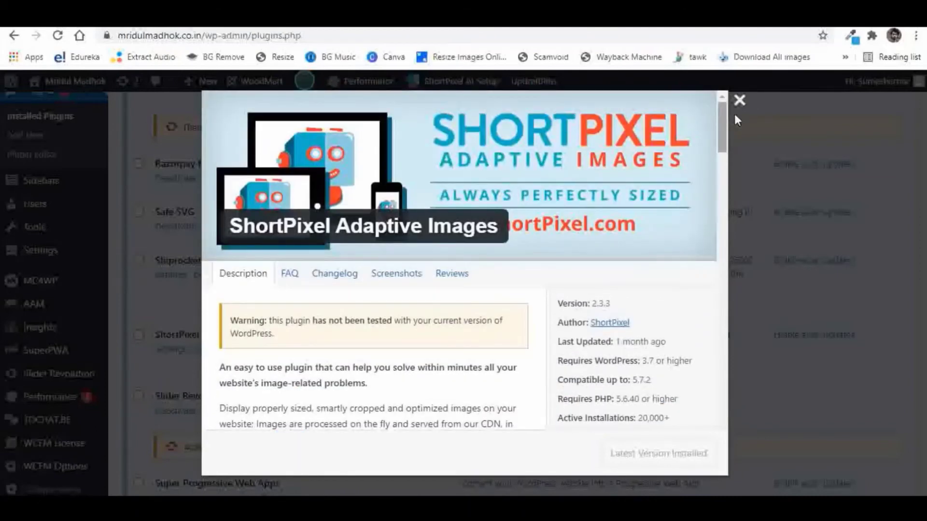
{"action": "left_click", "coordinate": [738, 103]}
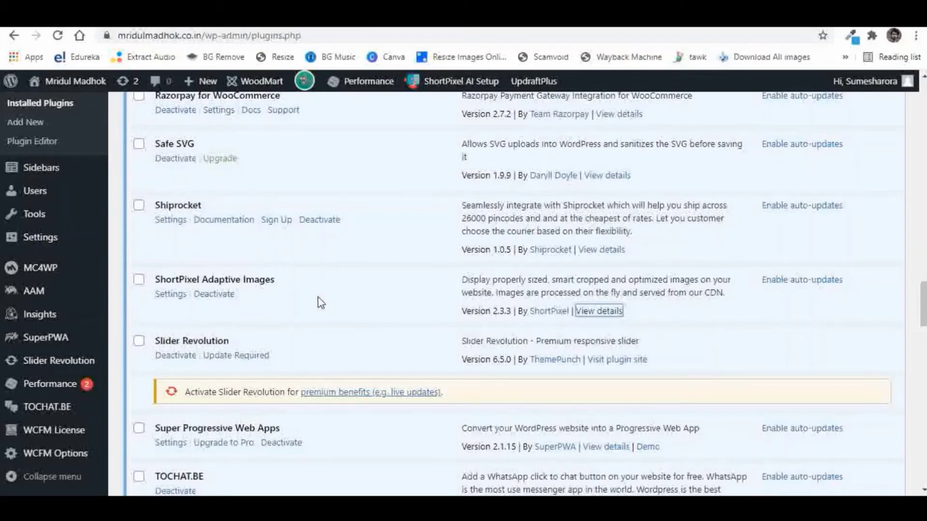
Open the ShortPixel Adaptive Images settings at the compression options
{"action": "left_click", "coordinate": [171, 294]}
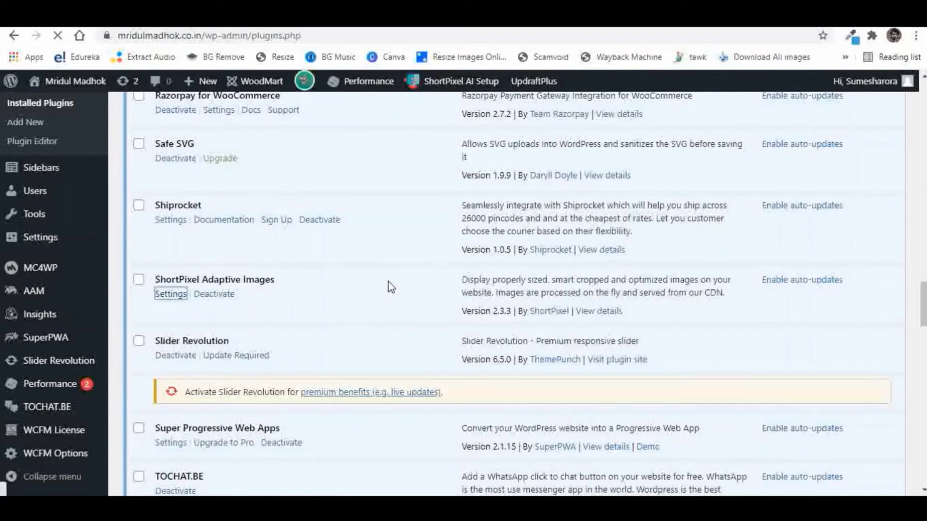
{"action": "scroll", "coordinate": [392, 283], "scroll_direction": "down", "scroll_amount": 1}
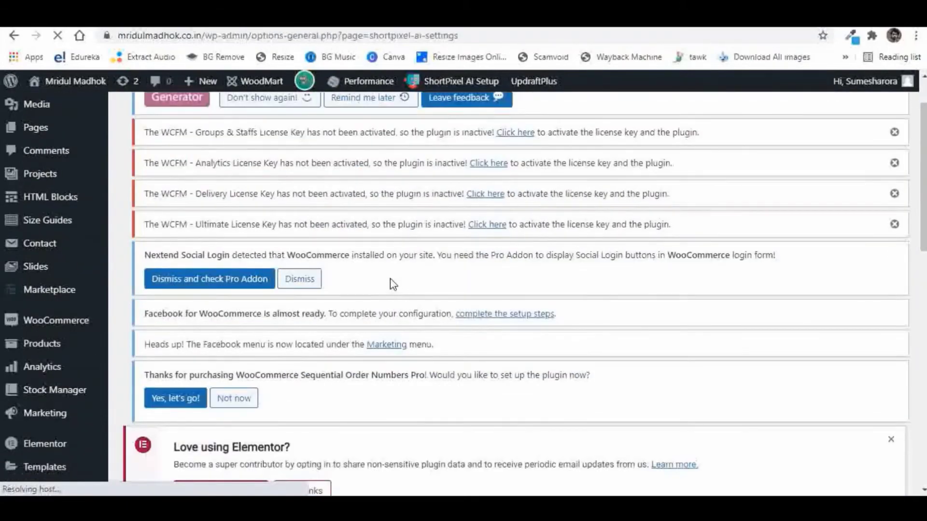
{"action": "scroll", "coordinate": [392, 282], "scroll_direction": "down", "scroll_amount": 9}
{"action": "scroll", "coordinate": [514, 326], "scroll_direction": "up", "scroll_amount": 2}
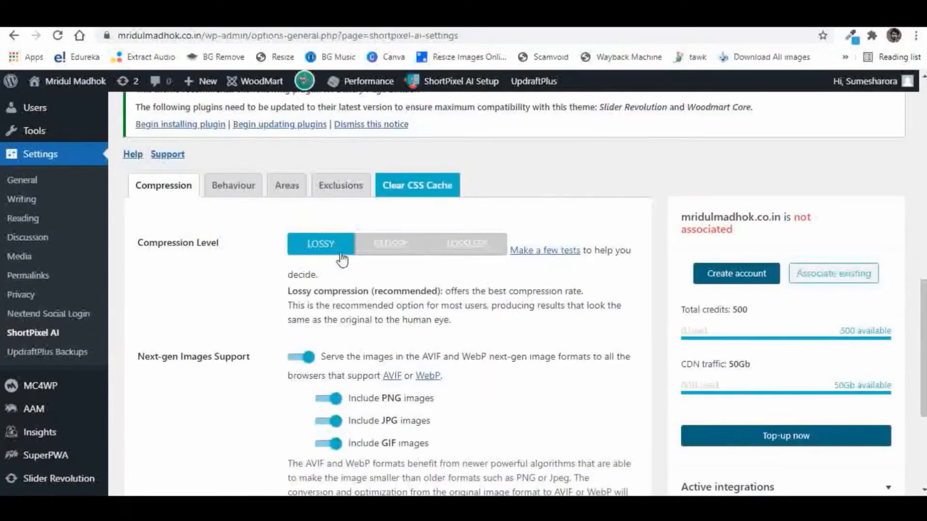
Compare the descriptions of the Lossy, Glossy and Lossless compression levels by selecting each one
{"action": "left_click", "coordinate": [404, 256]}
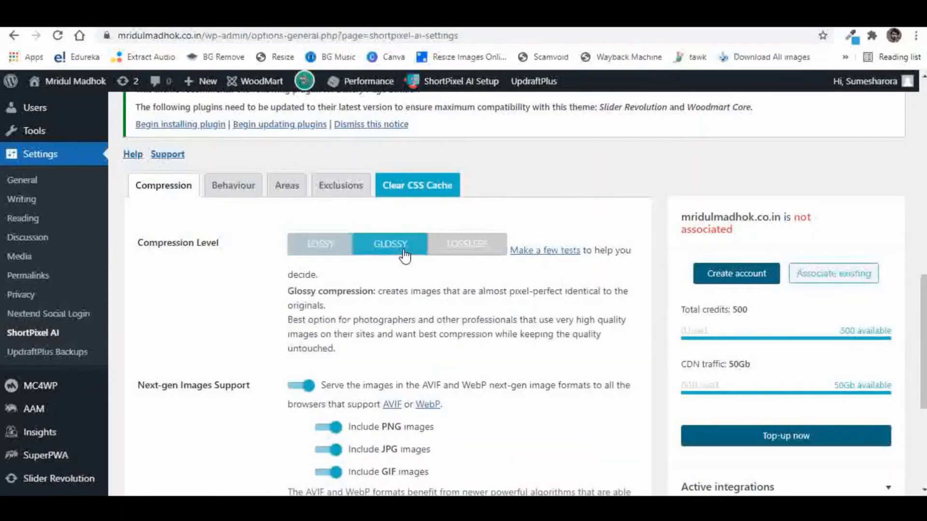
{"action": "left_click", "coordinate": [465, 252]}
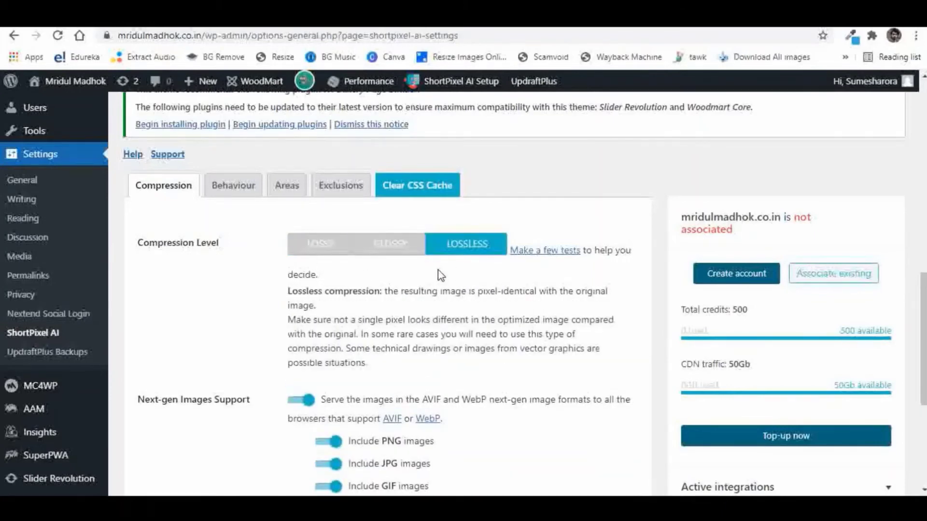
{"action": "scroll", "coordinate": [454, 270], "scroll_direction": "down", "scroll_amount": 1}
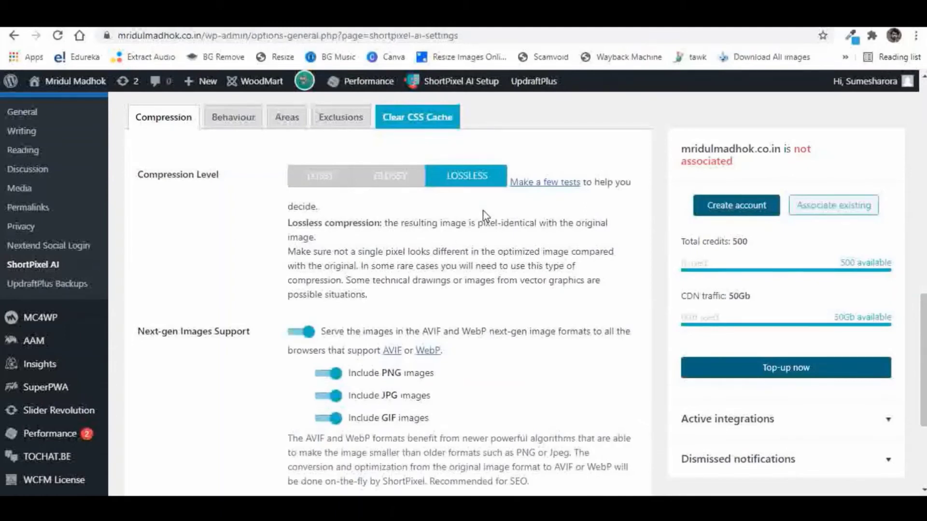
{"action": "left_click", "coordinate": [322, 180]}
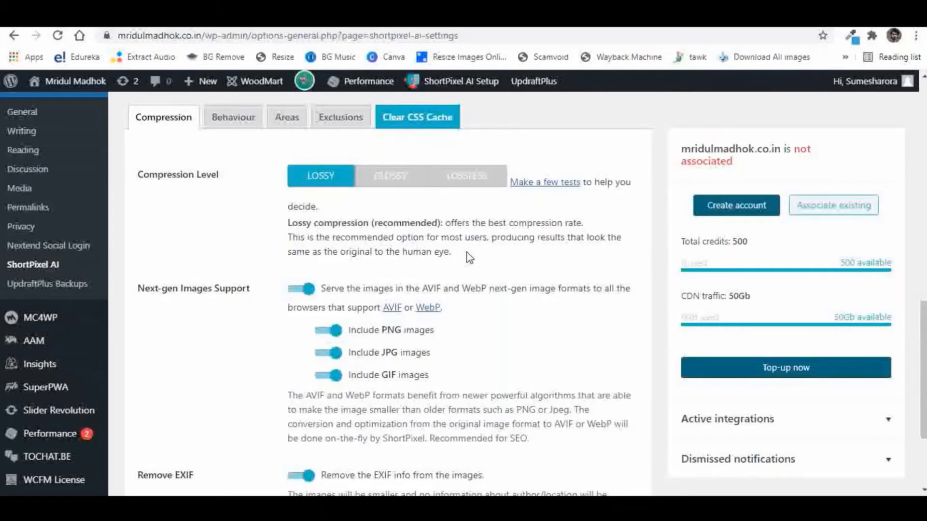
{"action": "left_click", "coordinate": [390, 177]}
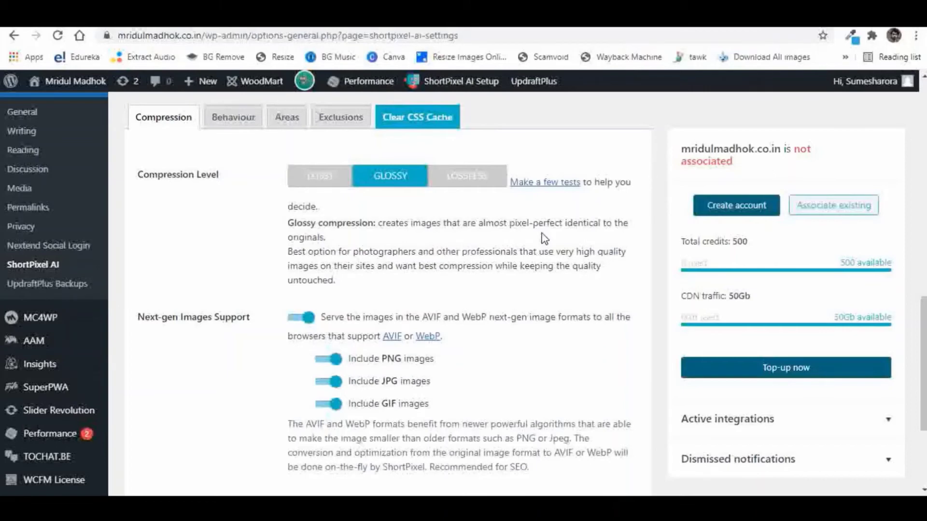
{"action": "left_click", "coordinate": [459, 181]}
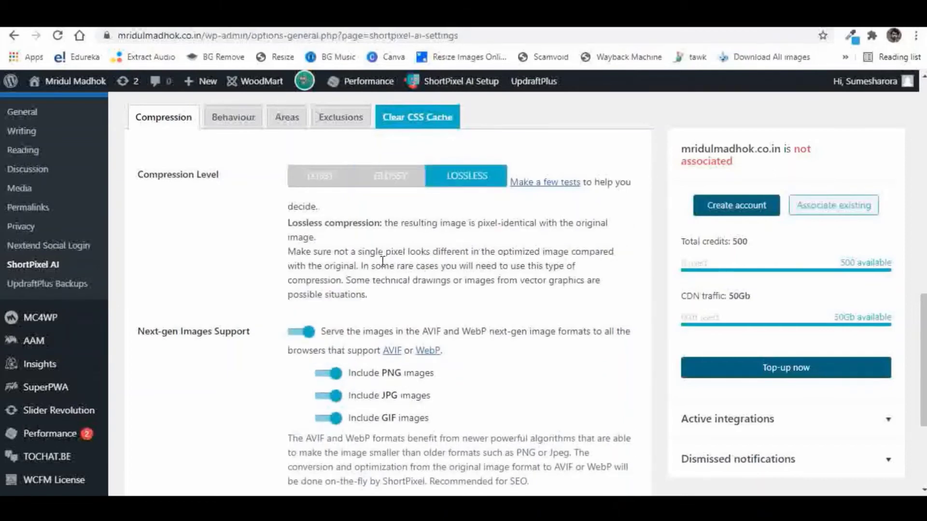
Review the next-gen image and EXIF options, set the compression level to Lossy and save the ShortPixel settings
{"action": "scroll", "coordinate": [506, 265], "scroll_direction": "down", "scroll_amount": 2}
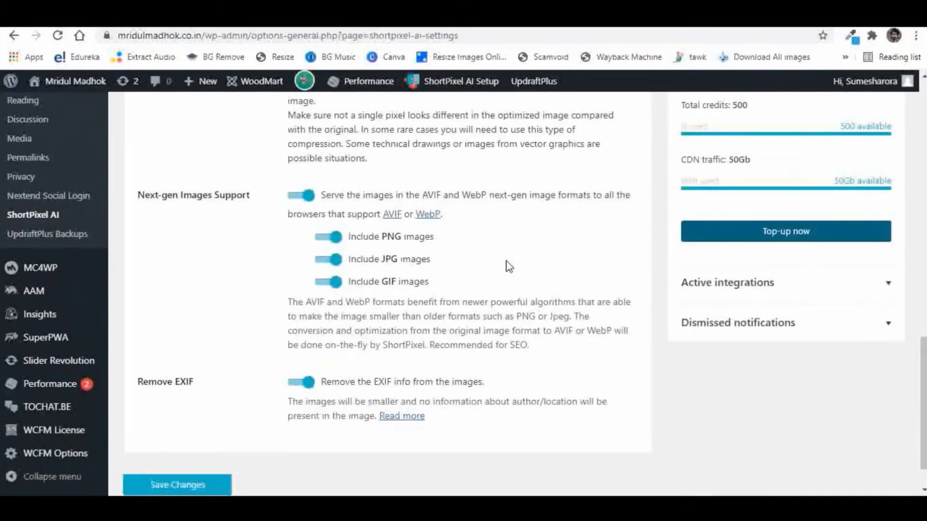
{"action": "scroll", "coordinate": [508, 264], "scroll_direction": "up", "scroll_amount": 3}
{"action": "scroll", "coordinate": [508, 264], "scroll_direction": "up", "scroll_amount": 1}
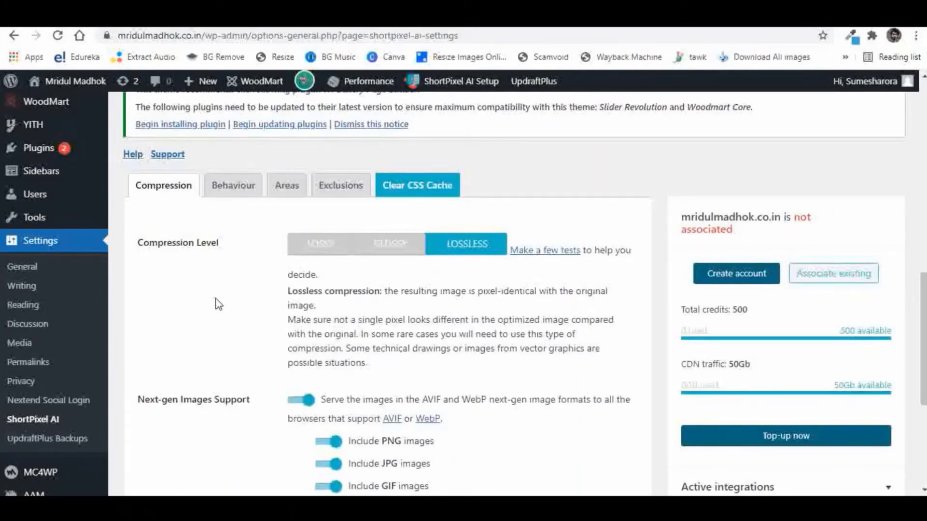
{"action": "scroll", "coordinate": [434, 310], "scroll_direction": "down", "scroll_amount": 5}
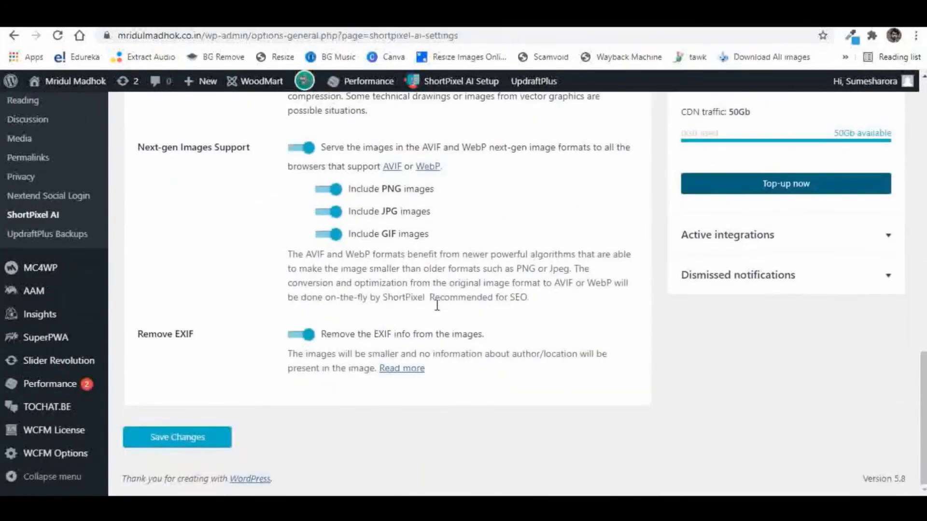
{"action": "scroll", "coordinate": [401, 335], "scroll_direction": "up", "scroll_amount": 5}
{"action": "left_click", "coordinate": [314, 265]}
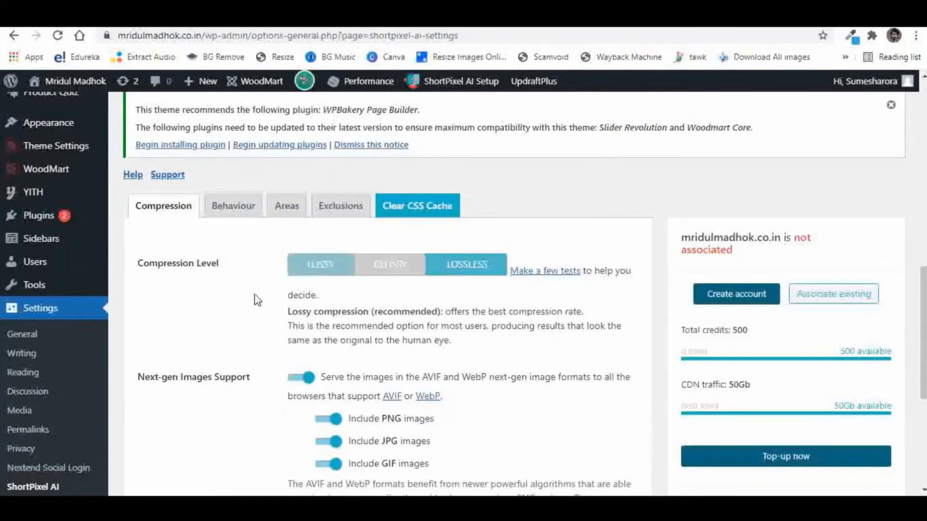
{"action": "scroll", "coordinate": [224, 306], "scroll_direction": "down", "scroll_amount": 5}
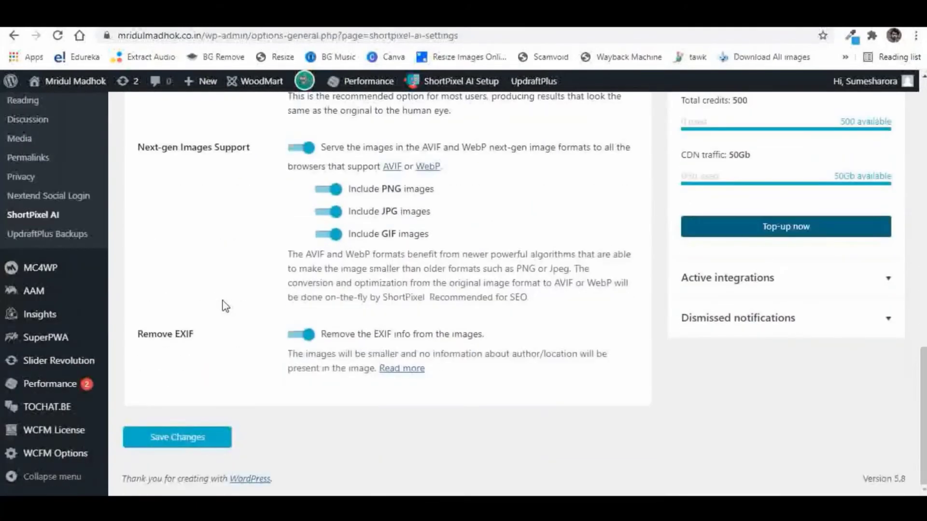
{"action": "left_click", "coordinate": [185, 447]}
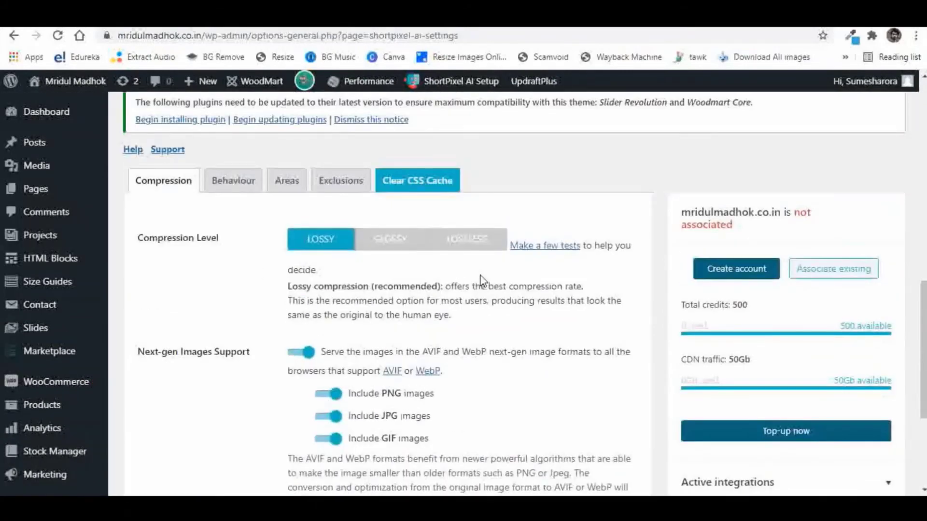
Review the ShortPixel Behaviour settings, from fade-in effect and replace method to lazy-loading, image placeholders and sizes from postmeta
{"action": "scroll", "coordinate": [207, 186], "scroll_direction": "up", "scroll_amount": 10}
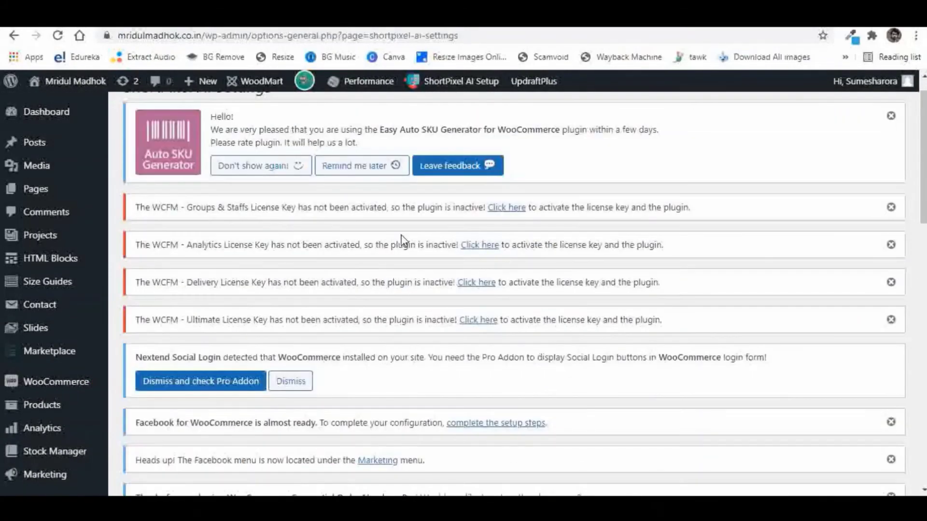
{"action": "scroll", "coordinate": [400, 239], "scroll_direction": "down", "scroll_amount": 15}
{"action": "scroll", "coordinate": [309, 236], "scroll_direction": "up", "scroll_amount": 3}
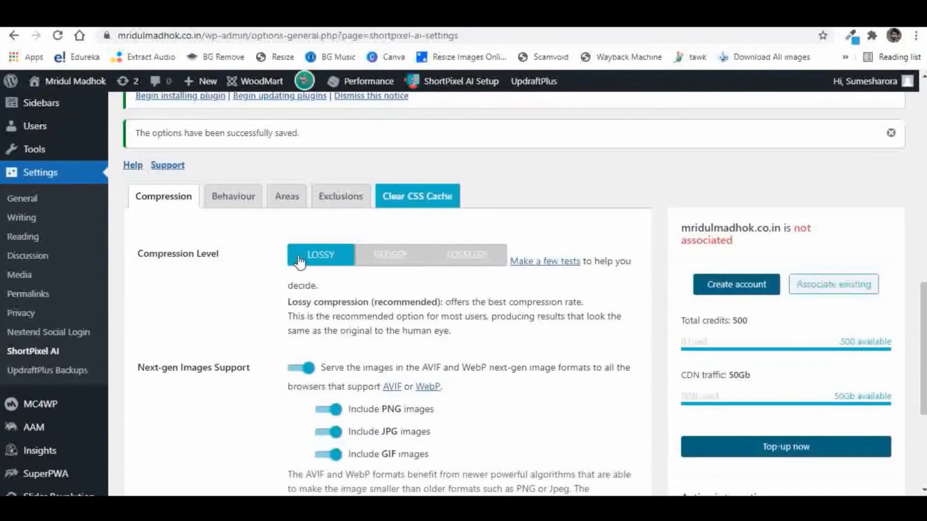
{"action": "left_click", "coordinate": [232, 205]}
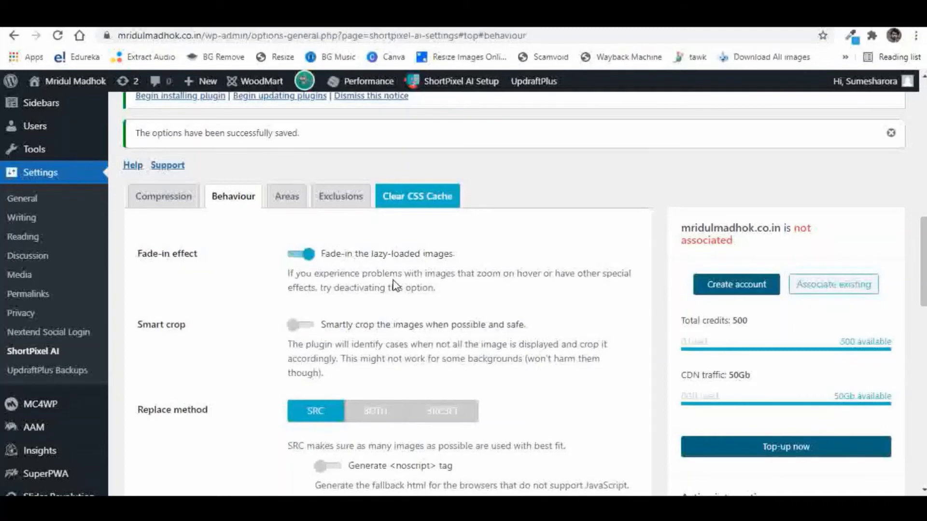
{"action": "scroll", "coordinate": [395, 285], "scroll_direction": "down", "scroll_amount": 1}
{"action": "scroll", "coordinate": [227, 282], "scroll_direction": "down", "scroll_amount": 2}
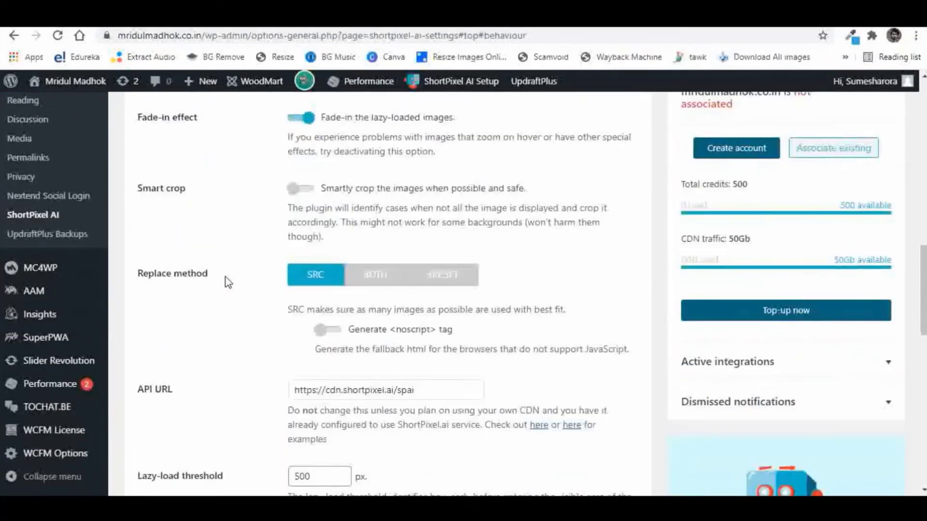
{"action": "scroll", "coordinate": [237, 274], "scroll_direction": "down", "scroll_amount": 2}
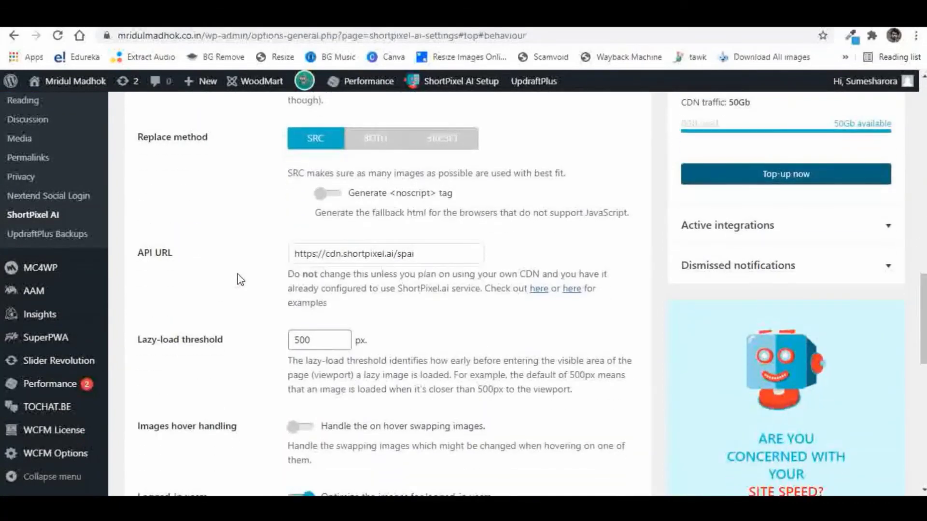
{"action": "scroll", "coordinate": [239, 278], "scroll_direction": "down", "scroll_amount": 1}
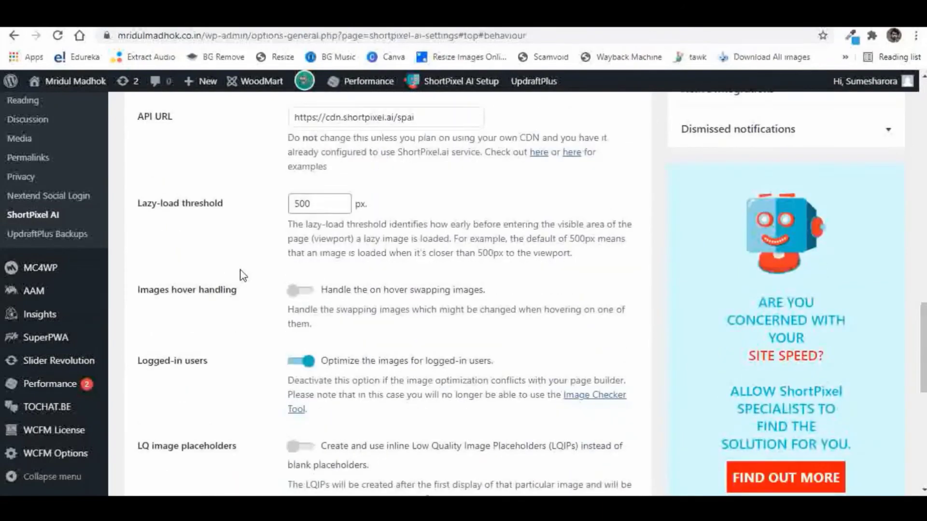
{"action": "scroll", "coordinate": [240, 276], "scroll_direction": "down", "scroll_amount": 2}
{"action": "scroll", "coordinate": [242, 275], "scroll_direction": "down", "scroll_amount": 2}
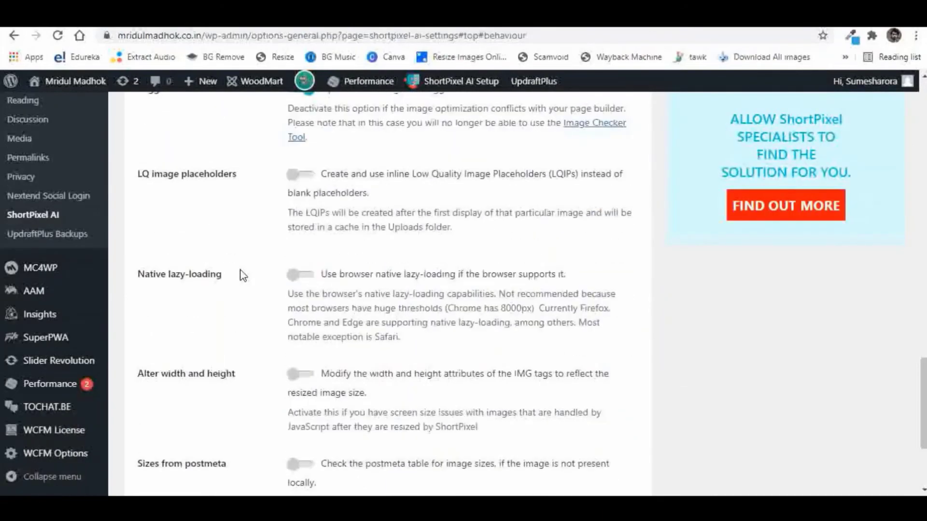
{"action": "scroll", "coordinate": [243, 275], "scroll_direction": "down", "scroll_amount": 1}
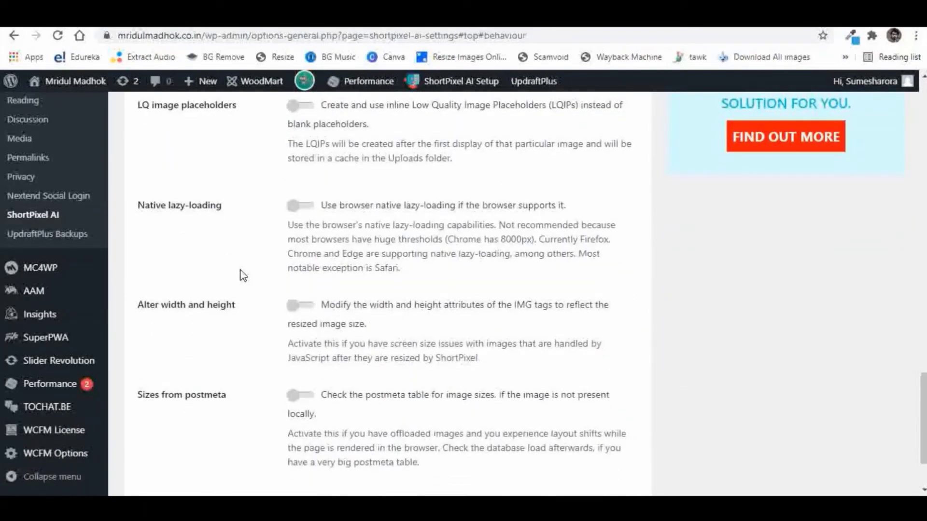
{"action": "scroll", "coordinate": [243, 275], "scroll_direction": "down", "scroll_amount": 2}
{"action": "scroll", "coordinate": [244, 275], "scroll_direction": "up", "scroll_amount": 4}
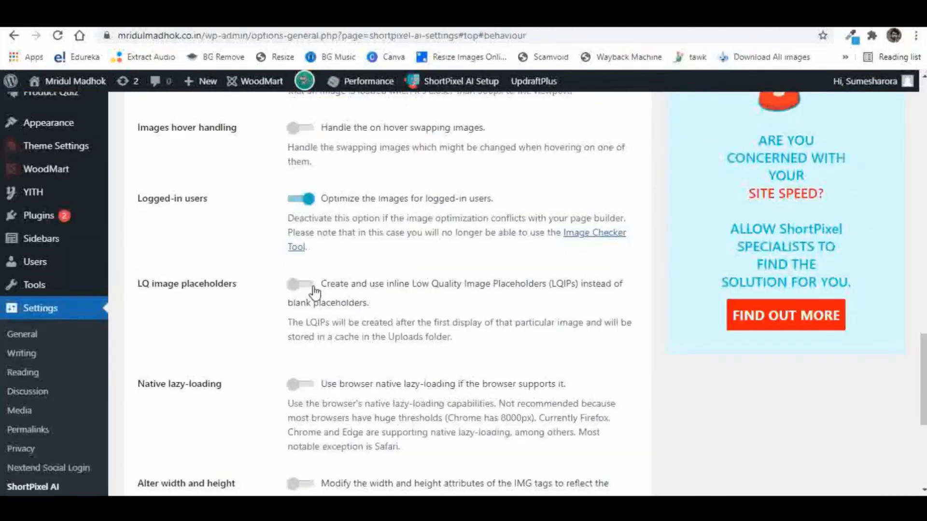
{"action": "scroll", "coordinate": [261, 265], "scroll_direction": "up", "scroll_amount": 2}
{"action": "scroll", "coordinate": [260, 265], "scroll_direction": "up", "scroll_amount": 9}
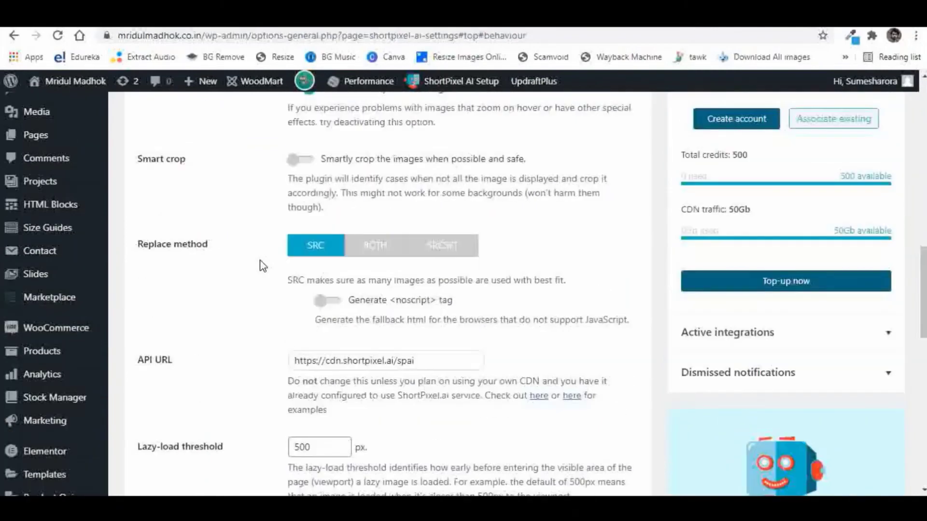
Review the ShortPixel Areas settings for SVG serving, background lazy-loading, backgrounds maximum width and CSS, JS and JSON replacement
{"action": "left_click", "coordinate": [290, 245]}
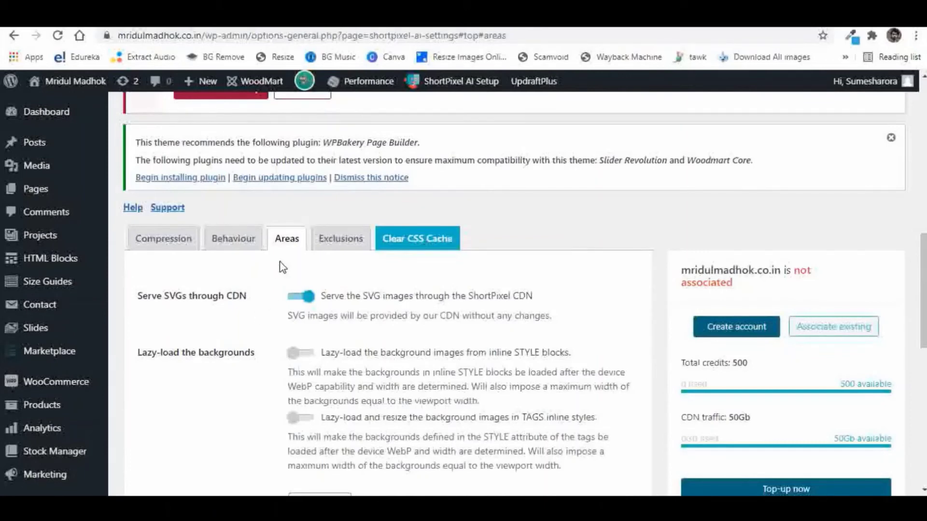
{"action": "scroll", "coordinate": [256, 323], "scroll_direction": "down", "scroll_amount": 2}
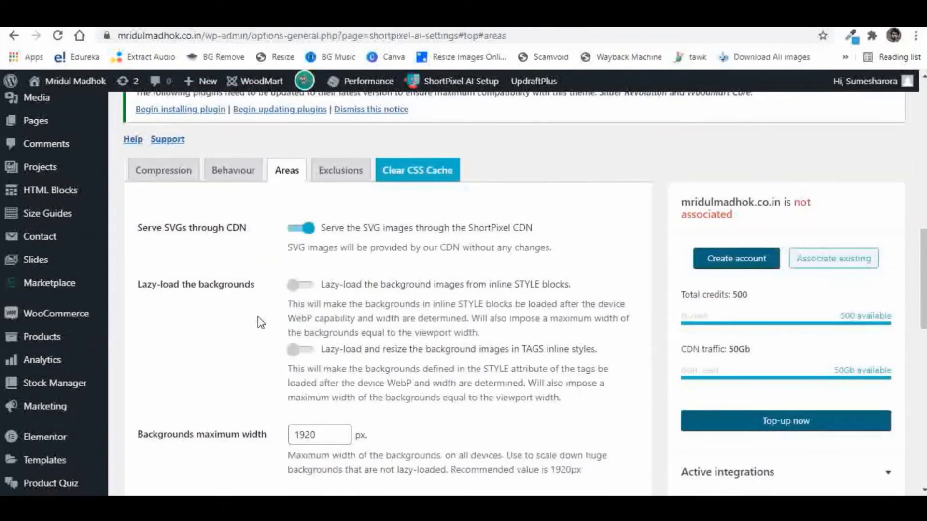
{"action": "scroll", "coordinate": [258, 322], "scroll_direction": "down", "scroll_amount": 4}
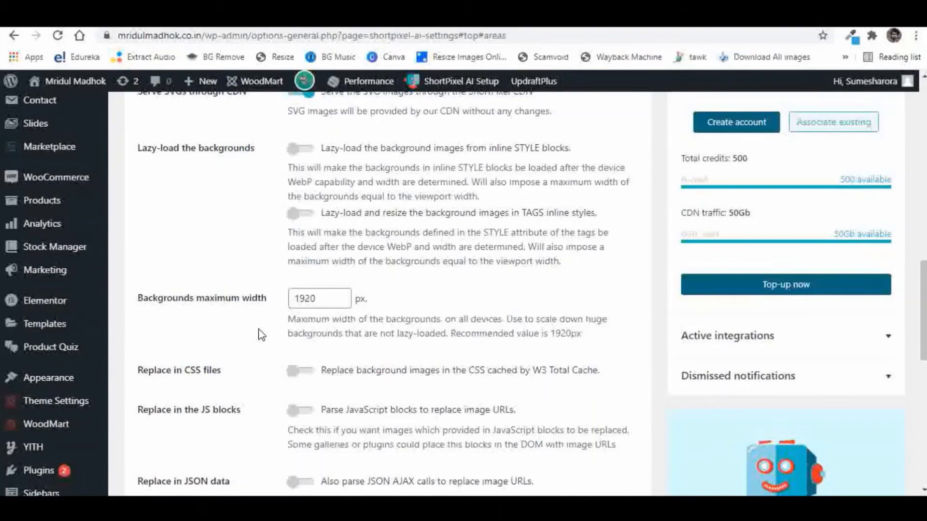
{"action": "scroll", "coordinate": [261, 334], "scroll_direction": "down", "scroll_amount": 10}
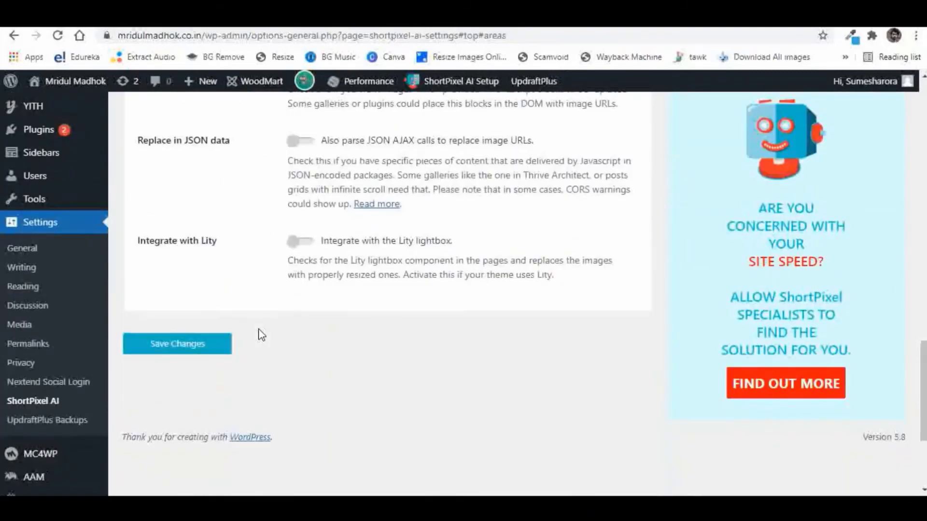
{"action": "scroll", "coordinate": [259, 328], "scroll_direction": "up", "scroll_amount": 14}
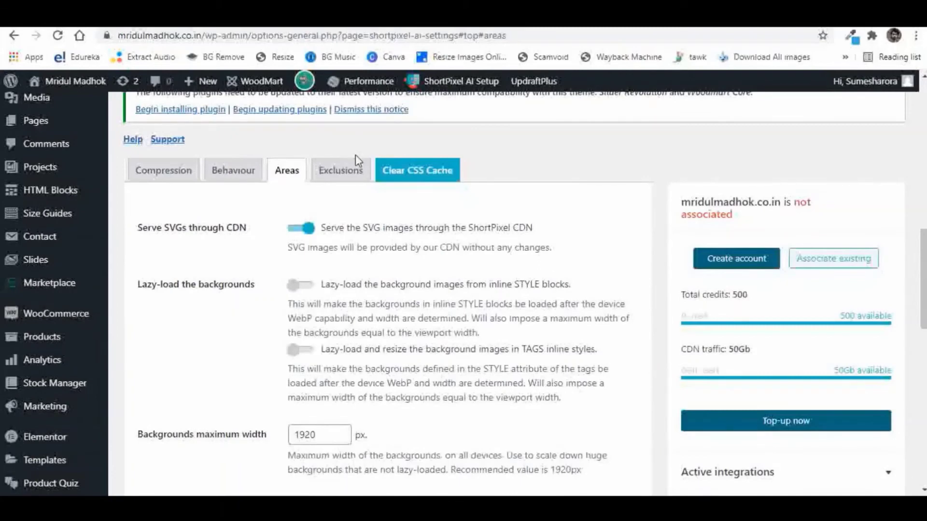
Review the ShortPixel Exclusions settings for excluded selectors and excluded URLs
{"action": "left_click", "coordinate": [342, 171]}
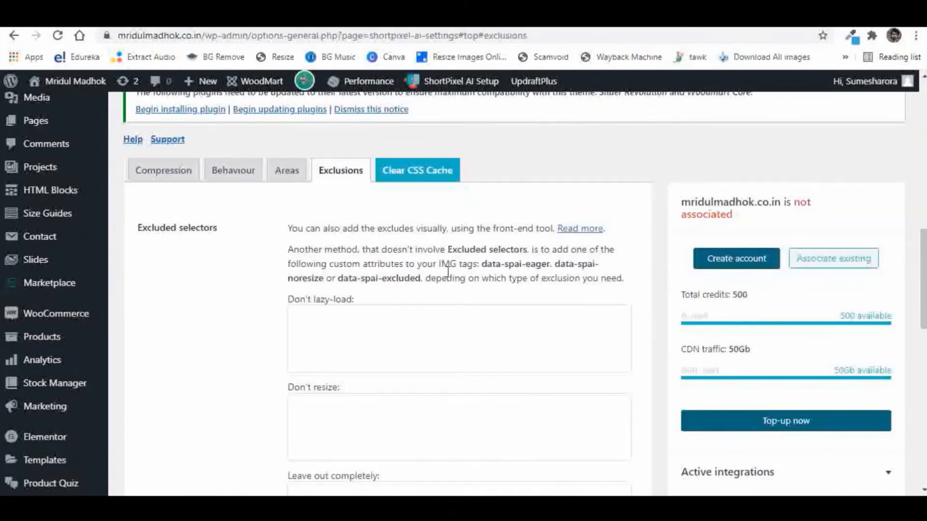
{"action": "scroll", "coordinate": [459, 271], "scroll_direction": "down", "scroll_amount": 3}
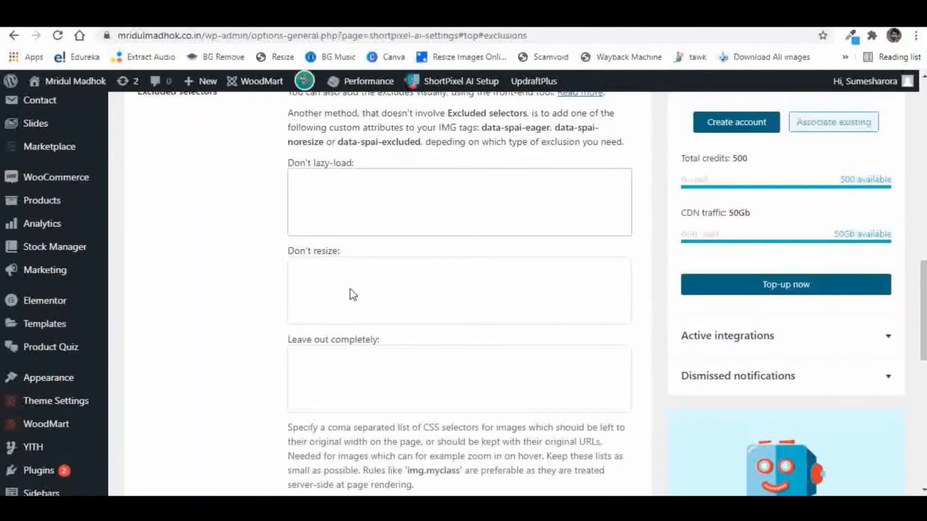
{"action": "scroll", "coordinate": [360, 295], "scroll_direction": "down", "scroll_amount": 3}
{"action": "scroll", "coordinate": [360, 295], "scroll_direction": "down", "scroll_amount": 3}
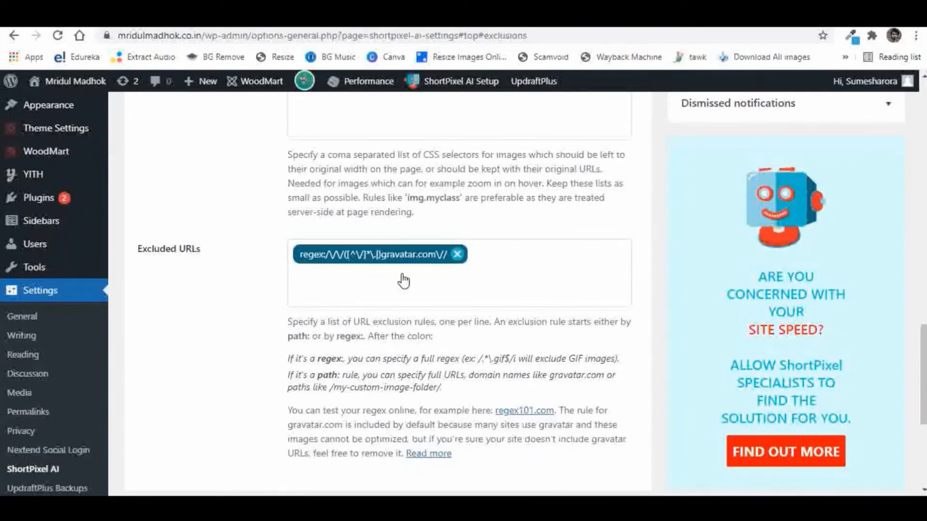
{"action": "scroll", "coordinate": [501, 274], "scroll_direction": "down", "scroll_amount": 3}
Clear the ShortPixel CSS cache
{"action": "scroll", "coordinate": [282, 304], "scroll_direction": "up", "scroll_amount": 12}
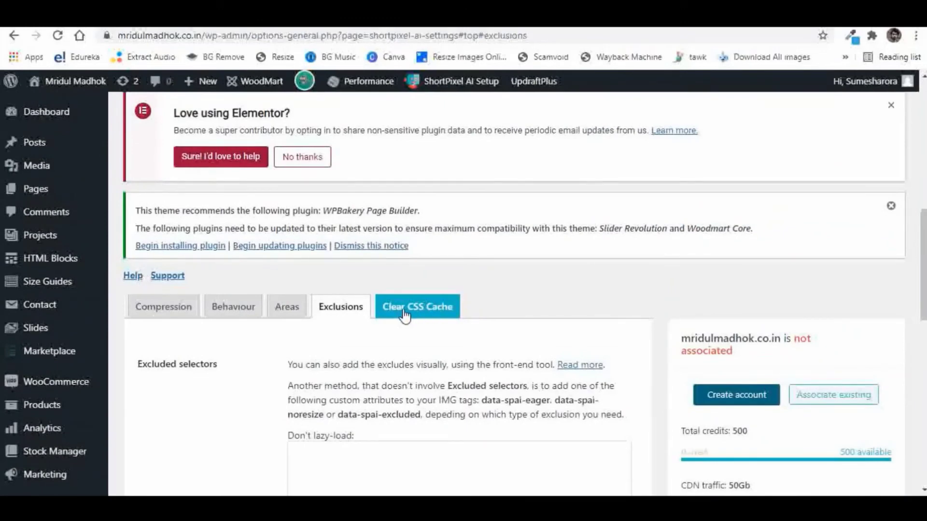
{"action": "left_click", "coordinate": [404, 313]}
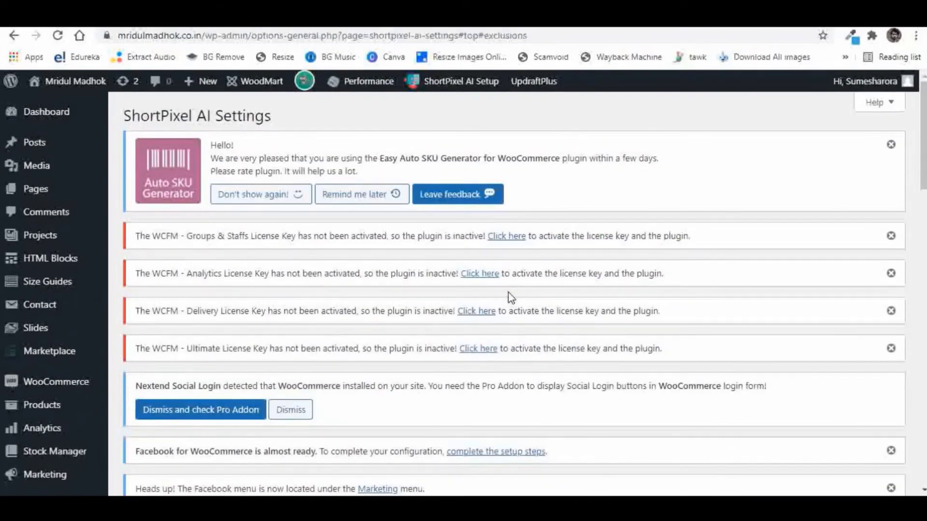
{"action": "scroll", "coordinate": [511, 297], "scroll_direction": "down", "scroll_amount": 14}
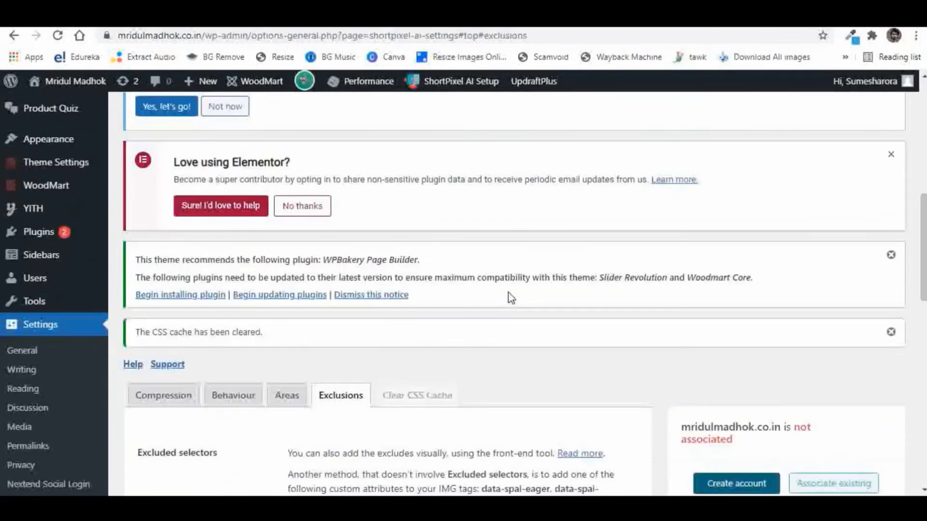
Revisit the ShortPixel compression options and highlight the Next-gen Images Support setting
{"action": "scroll", "coordinate": [193, 323], "scroll_direction": "down", "scroll_amount": 3}
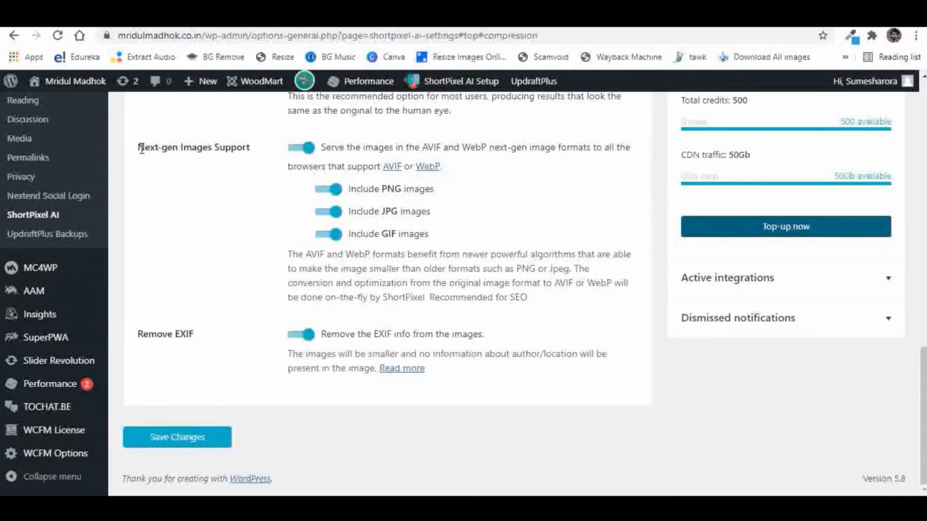
{"action": "left_click_drag", "start_coordinate": [139, 147], "coordinate": [251, 148]}
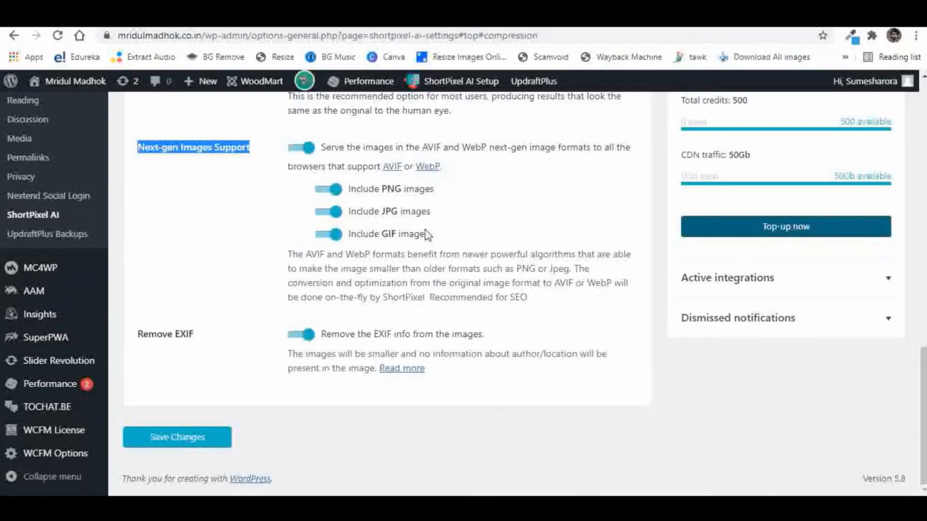
{"action": "left_click", "coordinate": [234, 227]}
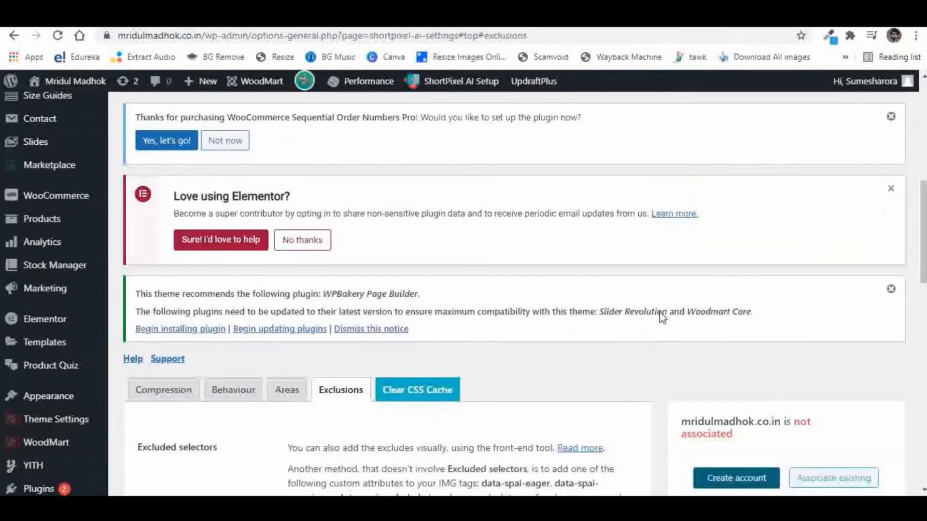
{"action": "scroll", "coordinate": [768, 314], "scroll_direction": "up", "scroll_amount": 10}
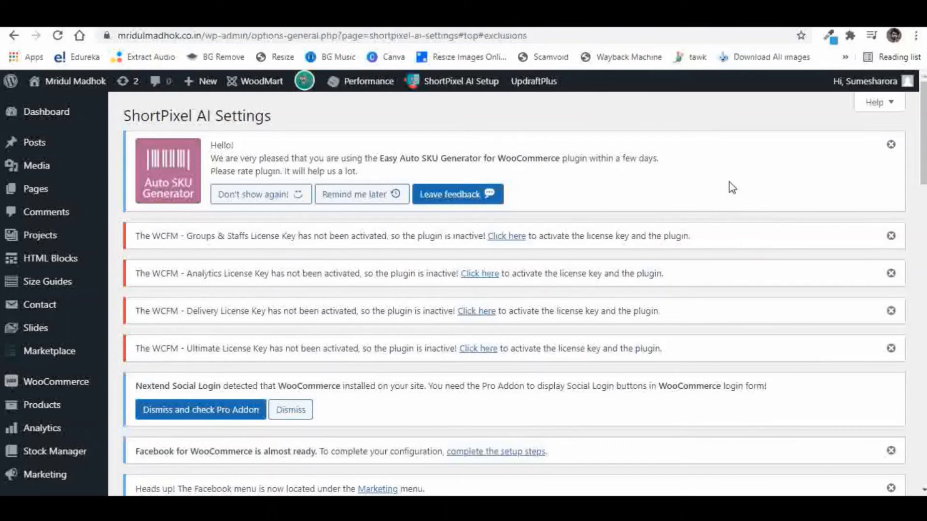
Switch to the existing GTmetrix report, copy the tested site's URL and examine the page size breakdown in Page Details
{"action": "left_click", "coordinate": [624, 476]}
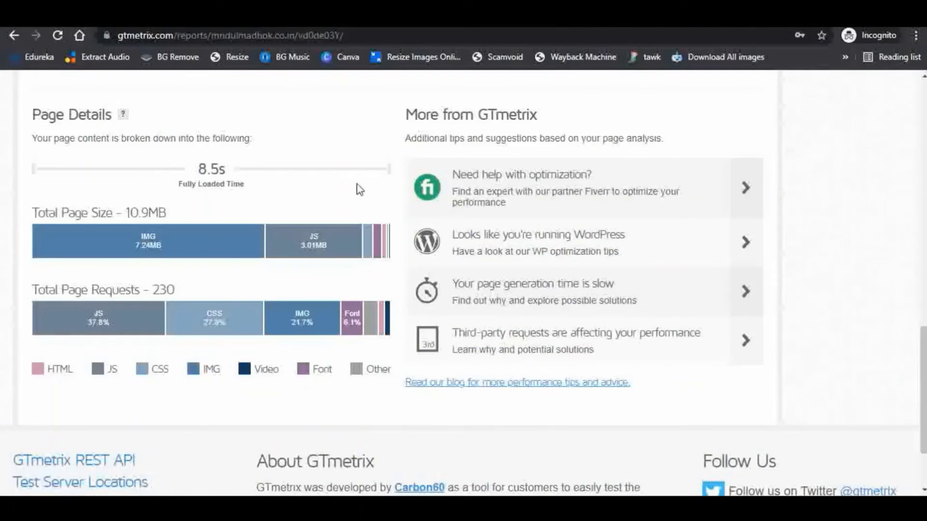
{"action": "scroll", "coordinate": [358, 184], "scroll_direction": "up", "scroll_amount": 15}
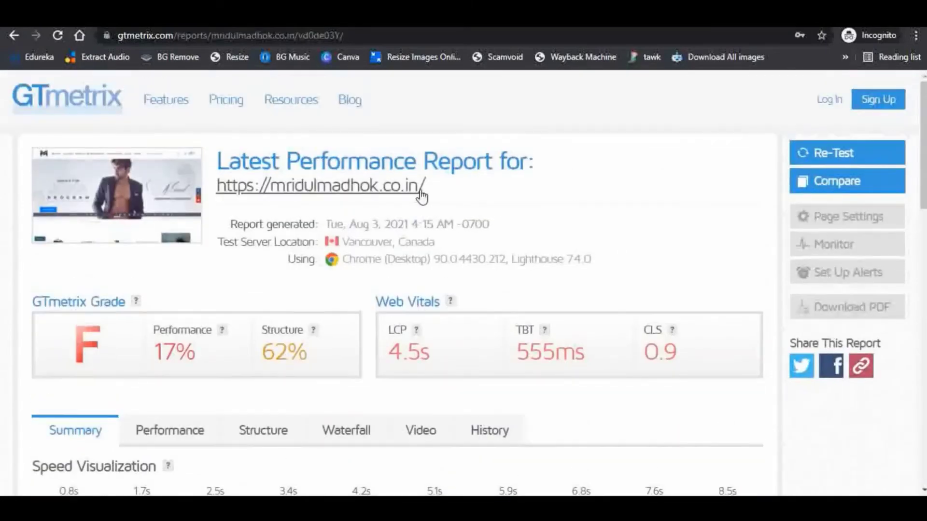
{"action": "left_click_drag", "start_coordinate": [451, 186], "coordinate": [215, 187]}
{"action": "key", "text": "ctrl+c"}
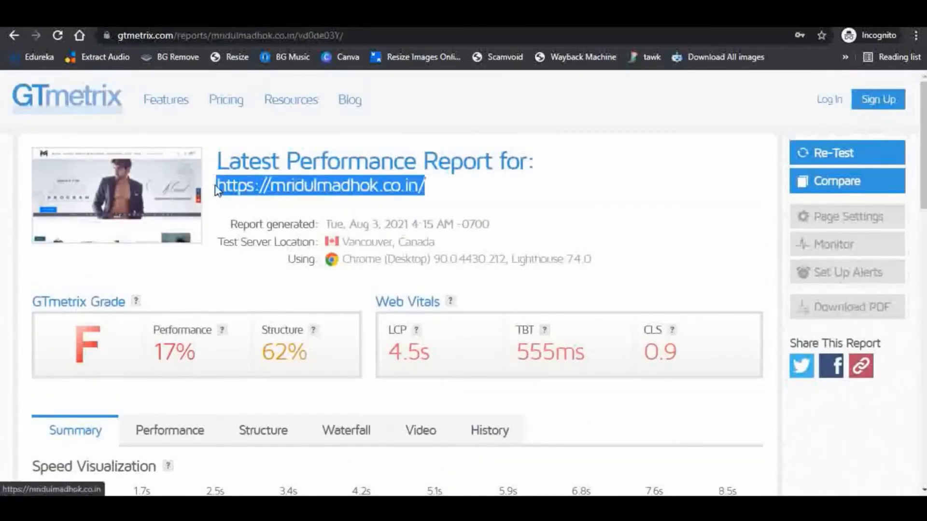
{"action": "scroll", "coordinate": [482, 206], "scroll_direction": "down", "scroll_amount": 14}
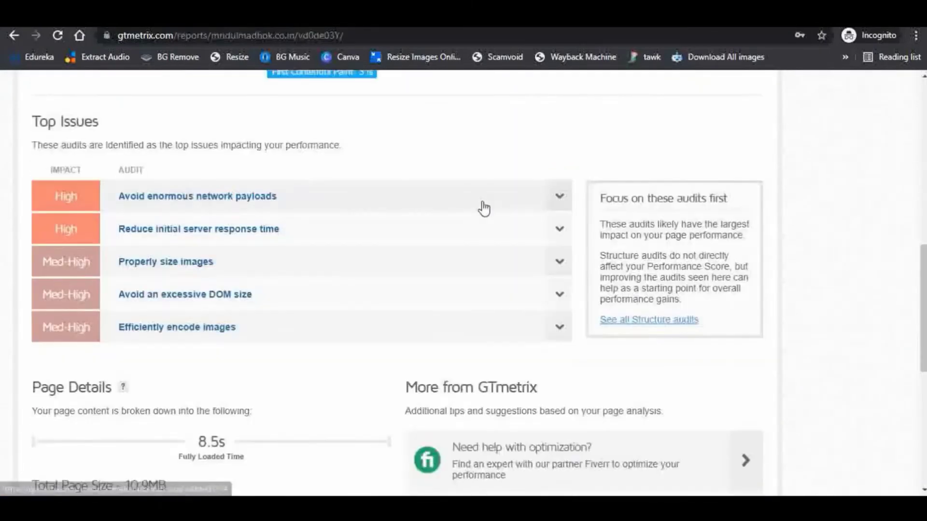
{"action": "scroll", "coordinate": [483, 207], "scroll_direction": "down", "scroll_amount": 3}
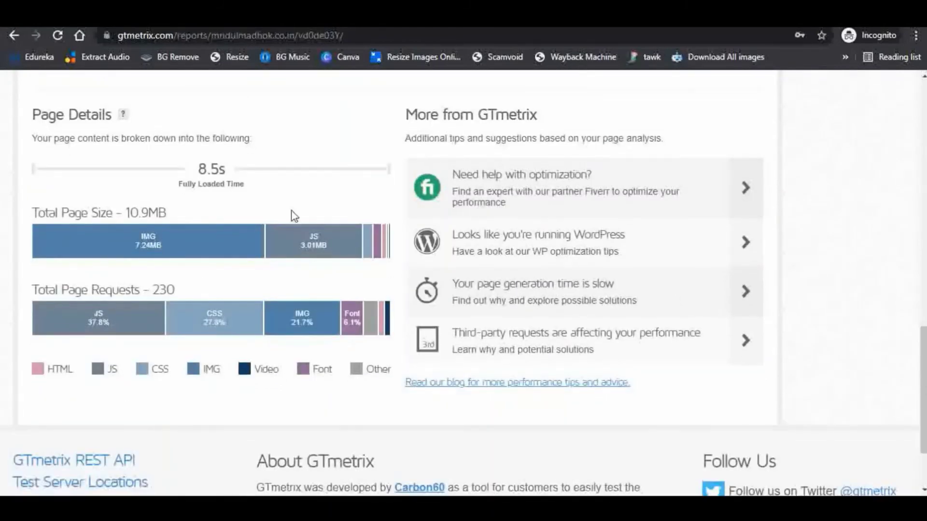
{"action": "mouse_move", "coordinate": [150, 251]}
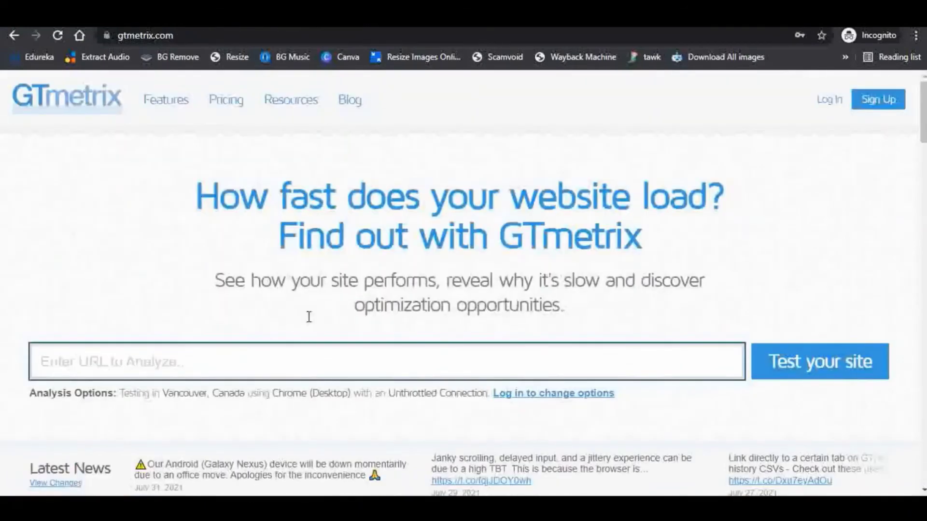
Run a new GTmetrix test with the copied site URL and look through the performance report against the earlier one
{"action": "left_click", "coordinate": [112, 361]}
{"action": "key", "text": "ctrl+v"}
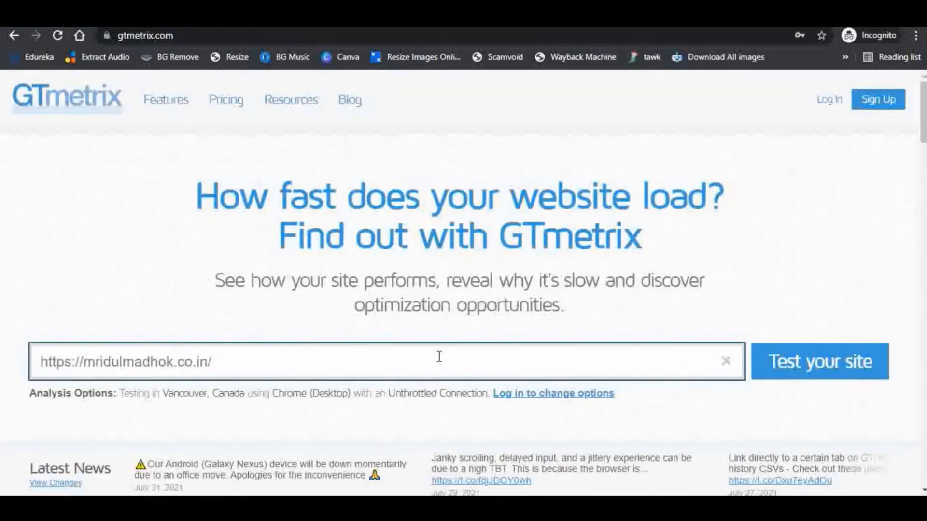
{"action": "left_click", "coordinate": [805, 370]}
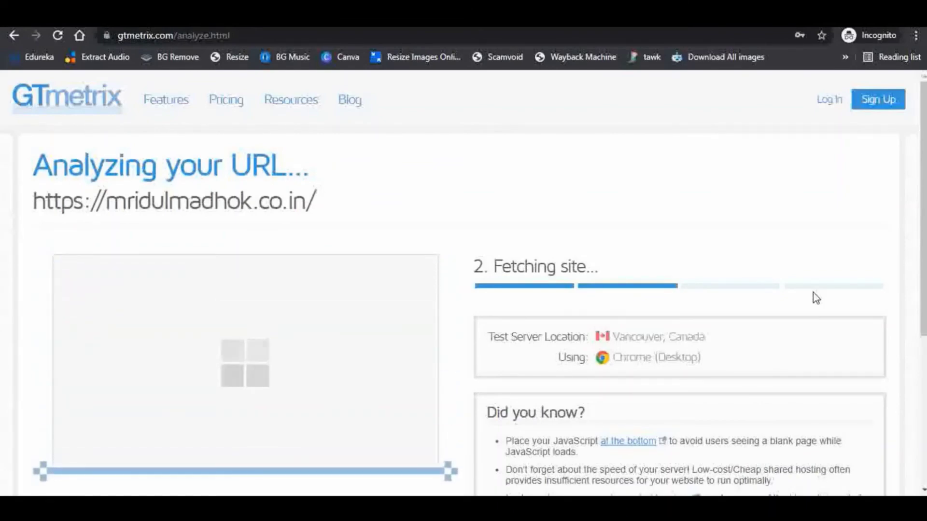
{"action": "scroll", "coordinate": [815, 298], "scroll_direction": "down", "scroll_amount": 3}
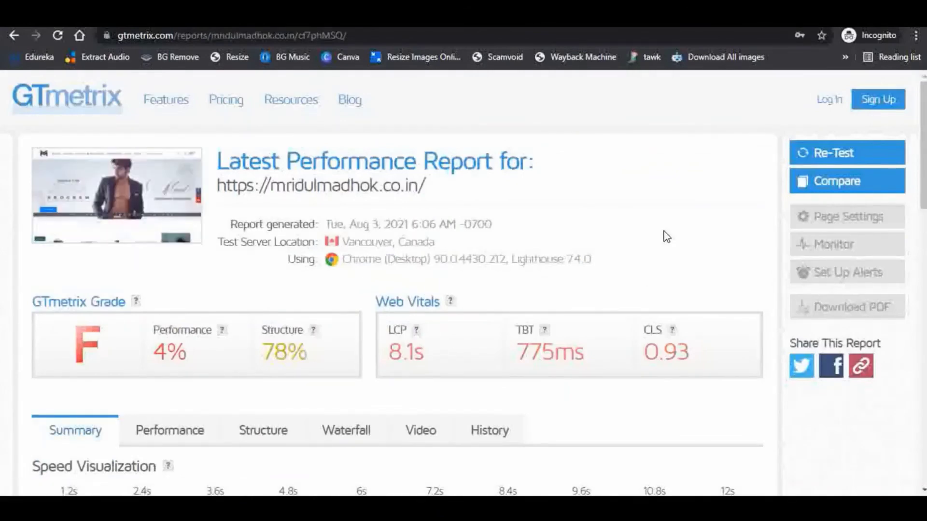
{"action": "scroll", "coordinate": [666, 236], "scroll_direction": "down", "scroll_amount": 10}
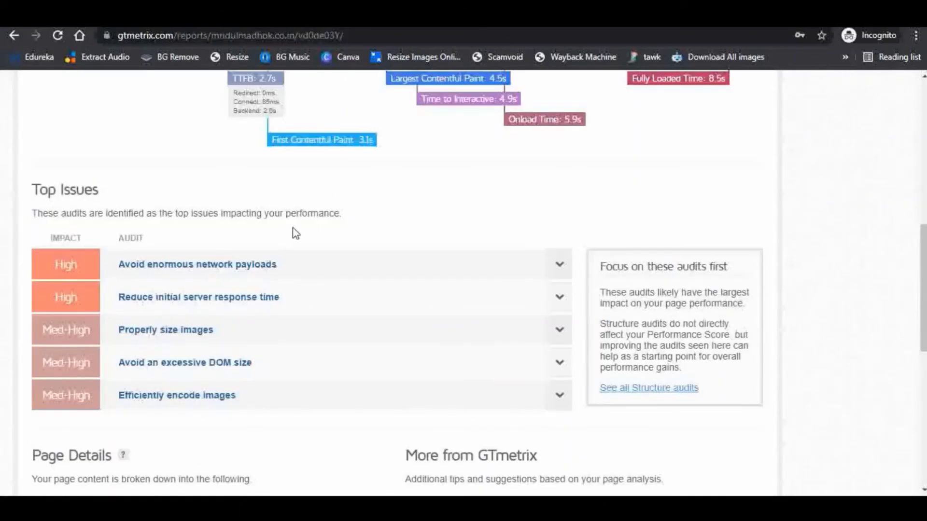
Expand the Properly size images audit in the earlier report's Top Issues, examine the listed image sizes and potential savings, and collapse it
{"action": "scroll", "coordinate": [364, 240], "scroll_direction": "down", "scroll_amount": 2}
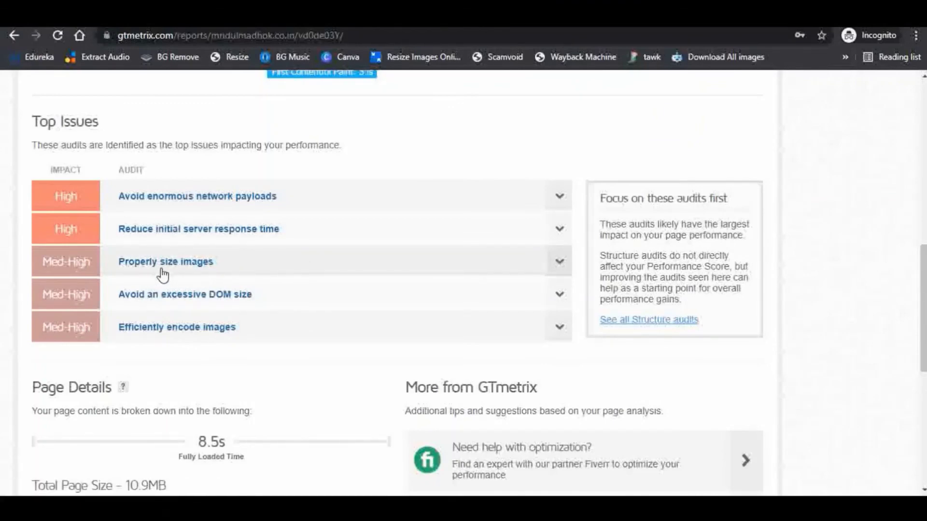
{"action": "left_click", "coordinate": [470, 274]}
{"action": "scroll", "coordinate": [400, 249], "scroll_direction": "down", "scroll_amount": 1}
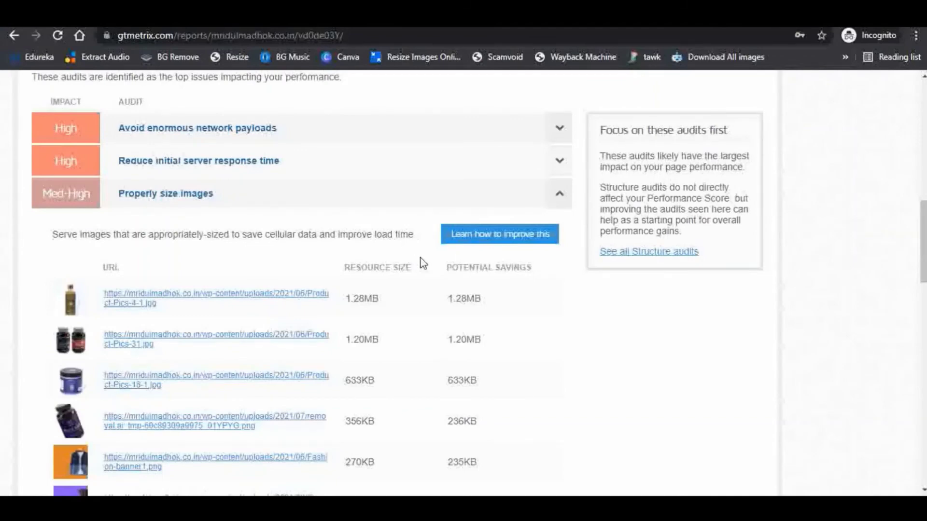
{"action": "left_click", "coordinate": [555, 198]}
{"action": "scroll", "coordinate": [316, 207], "scroll_direction": "up", "scroll_amount": 1}
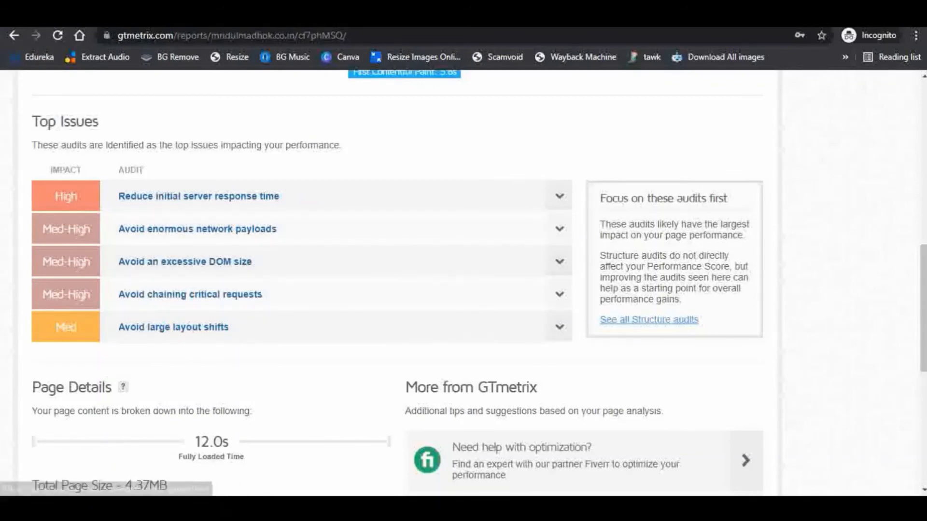
Switch to the WordPress media library, look through the uploaded images, and return to the new GTmetrix report
{"action": "mouse_move", "coordinate": [551, 509]}
{"action": "left_click", "coordinate": [484, 458]}
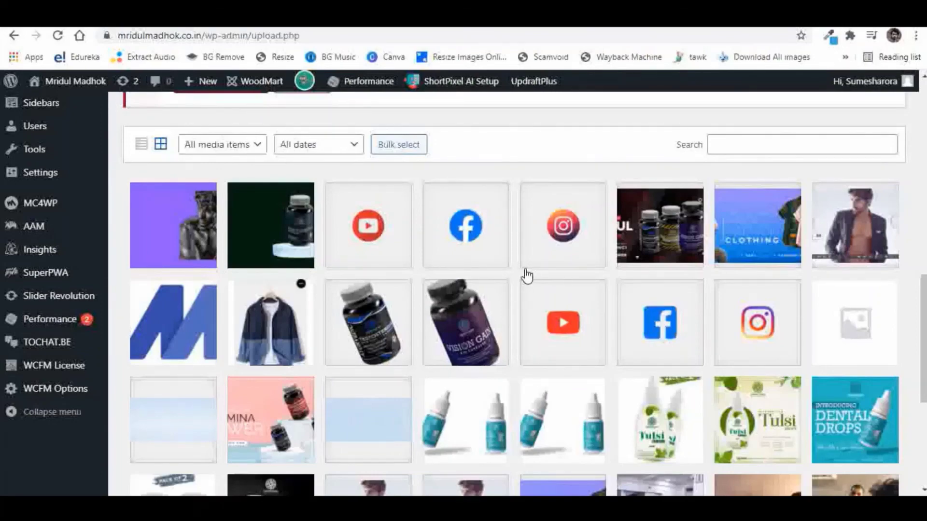
{"action": "scroll", "coordinate": [526, 276], "scroll_direction": "down", "scroll_amount": 3}
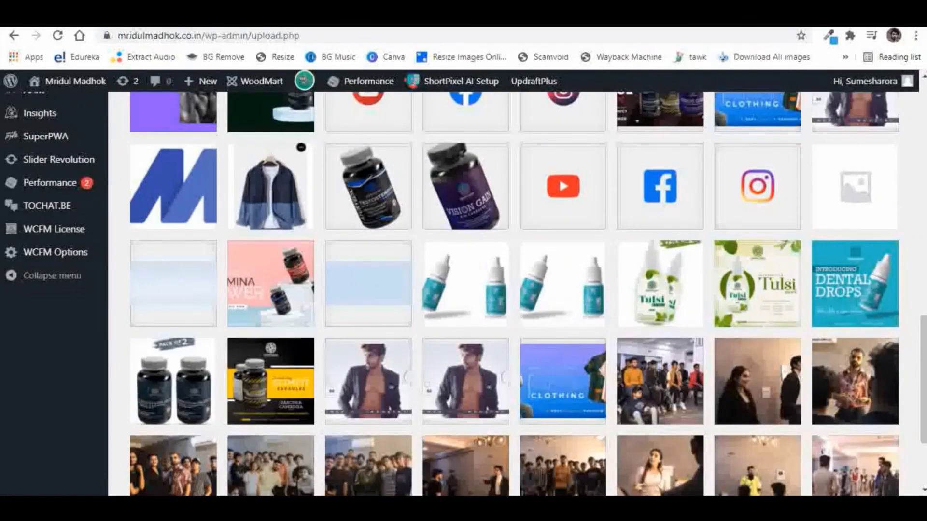
{"action": "left_click", "coordinate": [619, 475]}
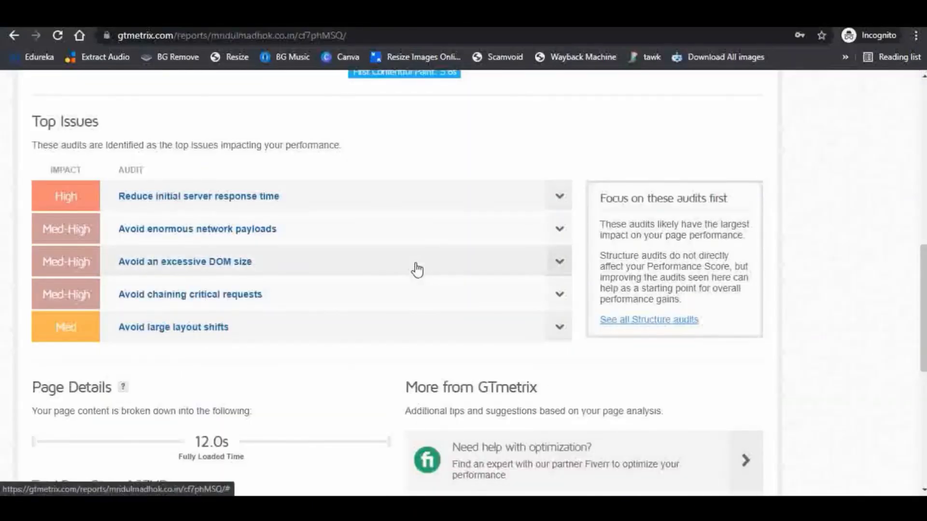
Compare the Top Issues and the image share of Total Page Size between the new and earlier GTmetrix reports
{"action": "scroll", "coordinate": [473, 263], "scroll_direction": "up", "scroll_amount": 3}
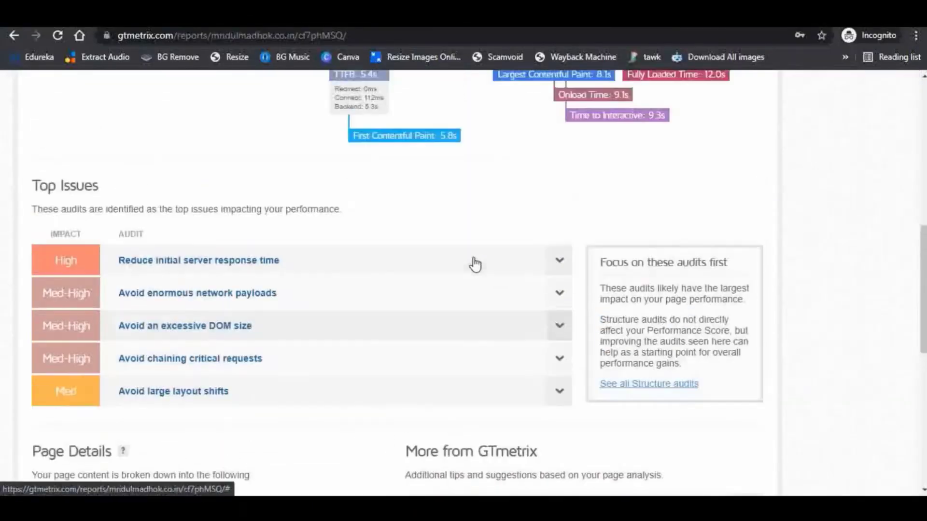
{"action": "scroll", "coordinate": [555, 269], "scroll_direction": "down", "scroll_amount": 1}
{"action": "scroll", "coordinate": [555, 271], "scroll_direction": "down", "scroll_amount": 1}
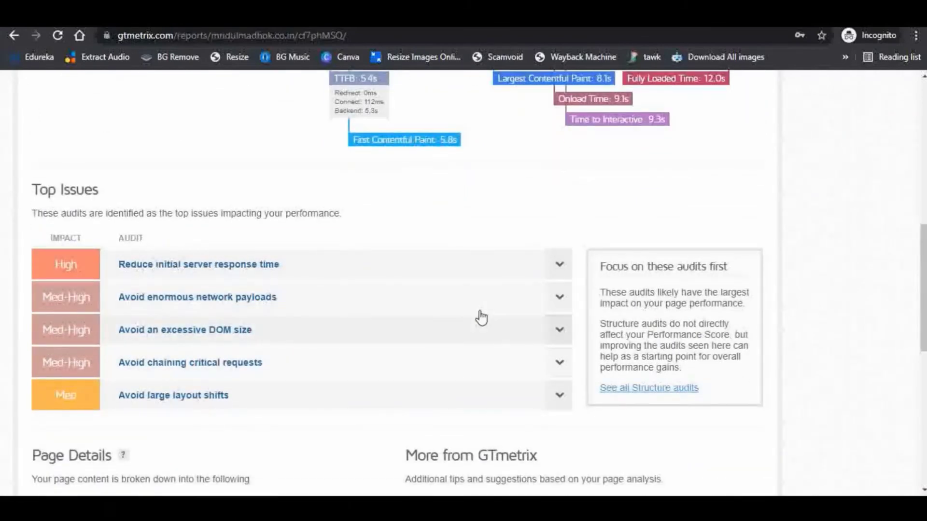
{"action": "scroll", "coordinate": [381, 292], "scroll_direction": "down", "scroll_amount": 4}
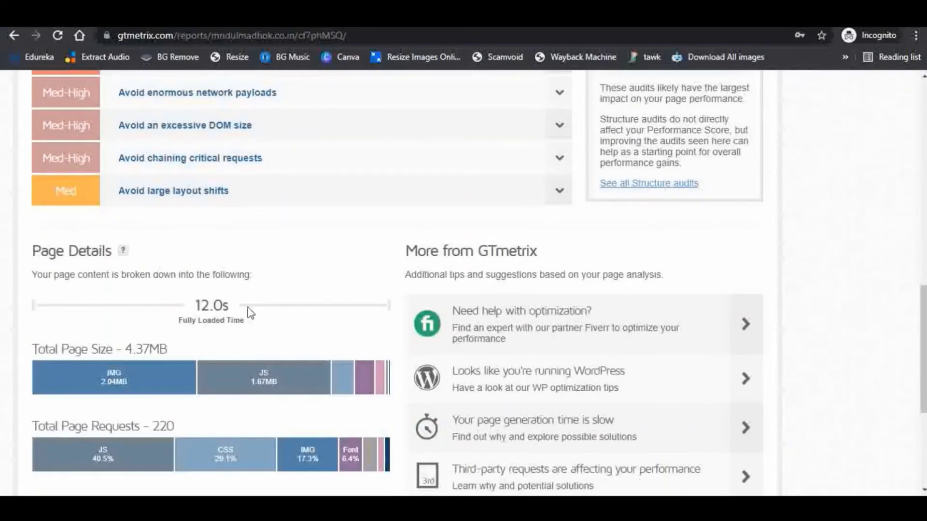
{"action": "scroll", "coordinate": [301, 278], "scroll_direction": "down", "scroll_amount": 1}
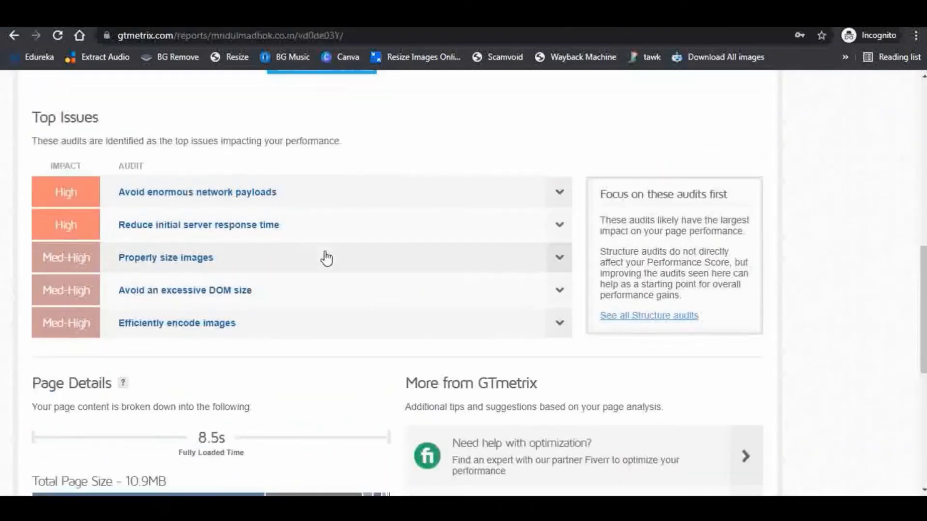
{"action": "scroll", "coordinate": [325, 257], "scroll_direction": "down", "scroll_amount": 5}
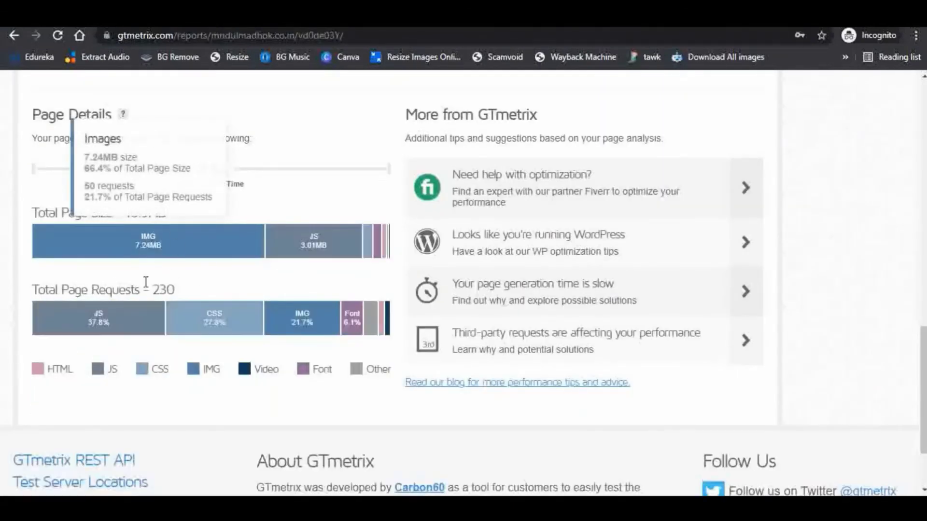
{"action": "mouse_move", "coordinate": [159, 257]}
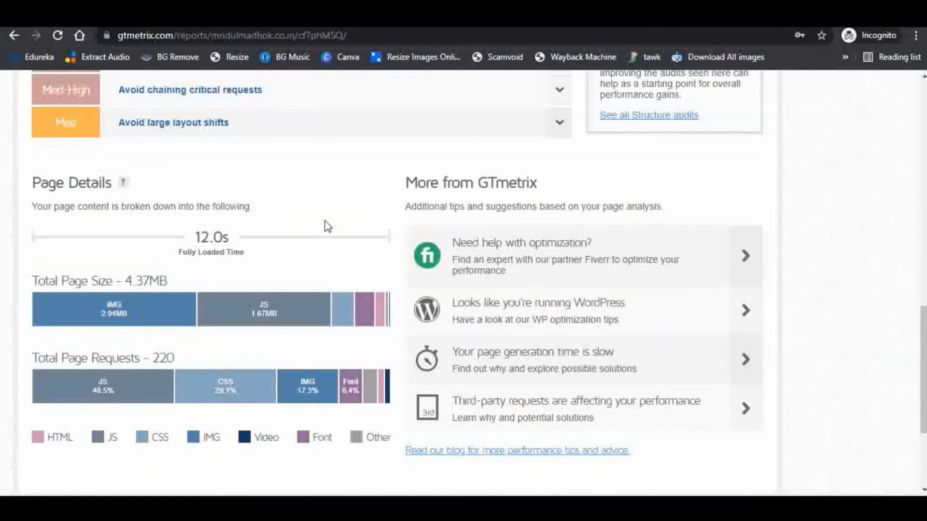
{"action": "mouse_move", "coordinate": [116, 311]}
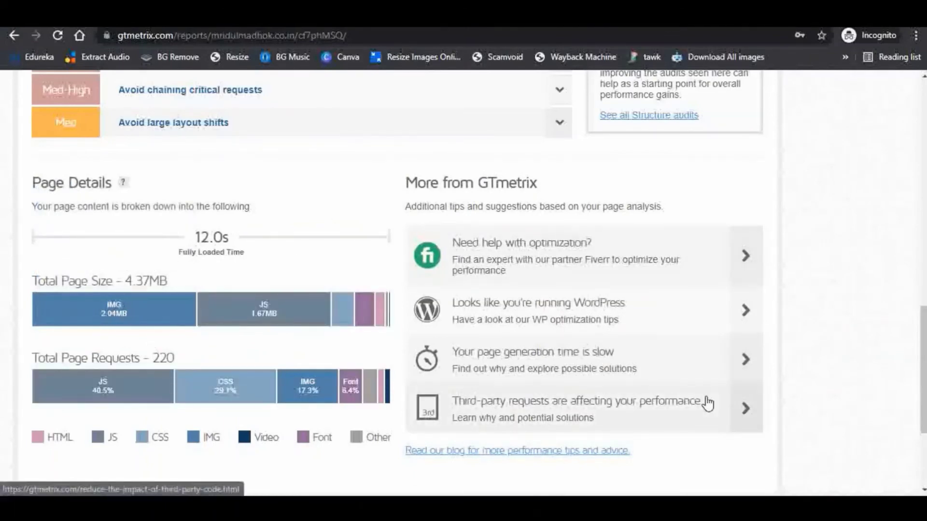
Switch to the WordPress Version 5.8 release page and review the Adding support for WebP section
{"action": "mouse_move", "coordinate": [550, 508]}
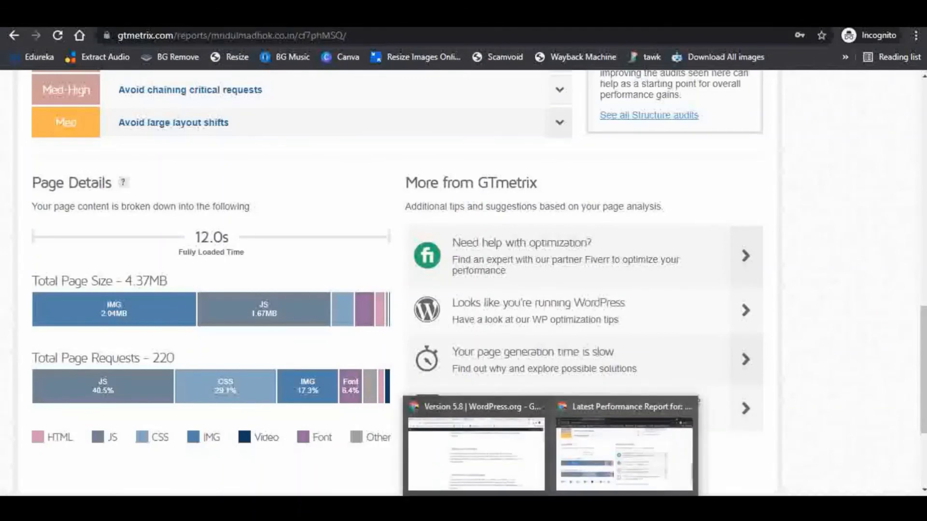
{"action": "left_click", "coordinate": [507, 442]}
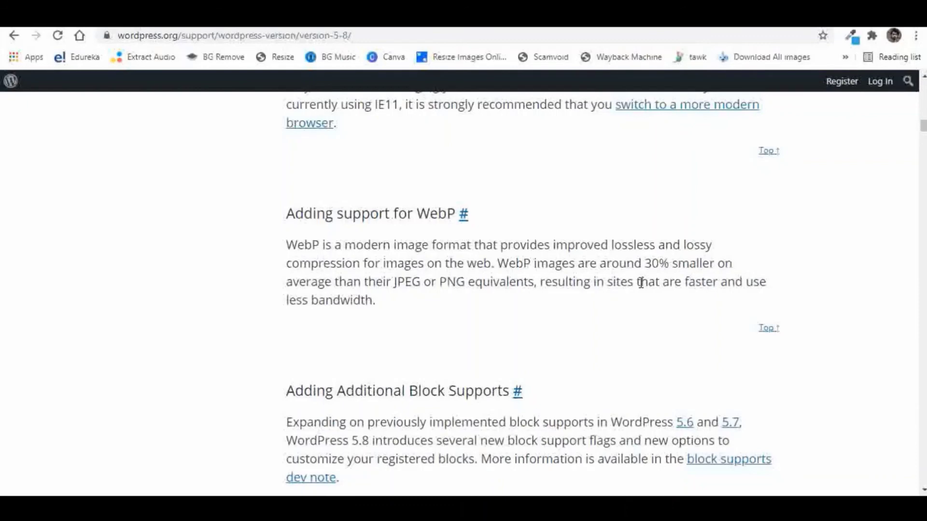
{"action": "scroll", "coordinate": [622, 279], "scroll_direction": "up", "scroll_amount": 6}
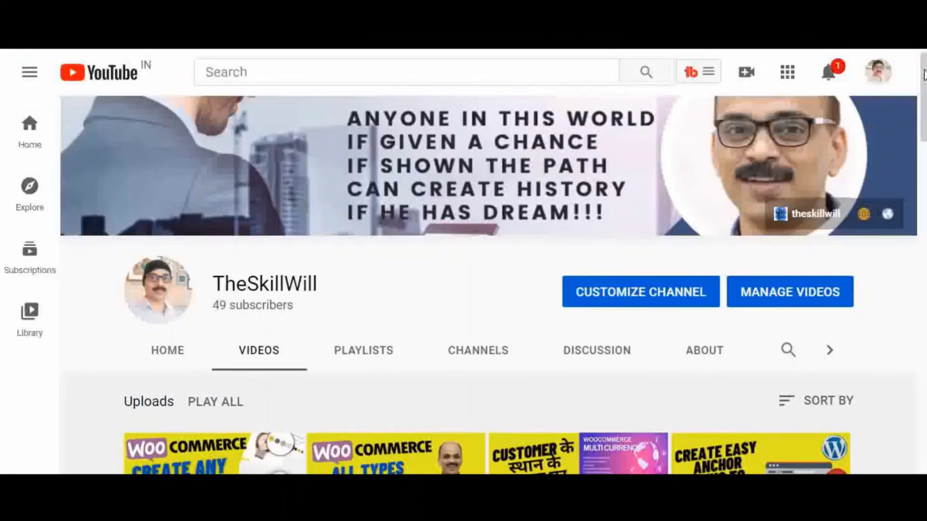
{"action": "scroll", "coordinate": [924, 82], "scroll_direction": "down", "scroll_amount": 1}
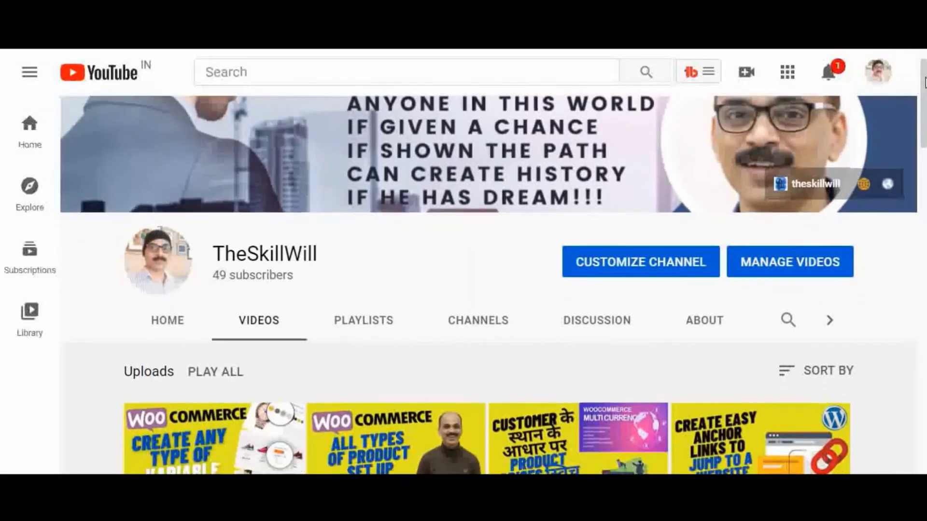
{"action": "left_click_drag", "start_coordinate": [925, 82], "coordinate": [925, 106]}
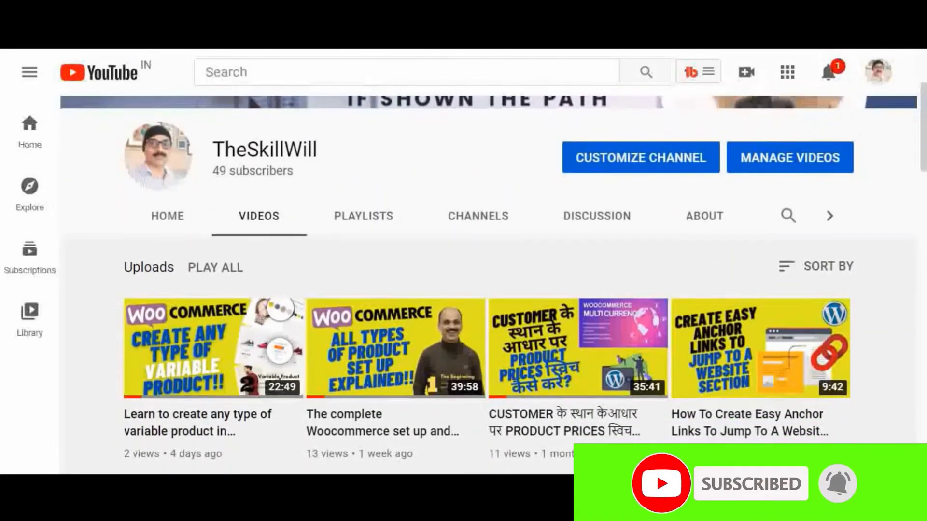
{"action": "scroll", "coordinate": [487, 285], "scroll_direction": "down", "scroll_amount": 3}
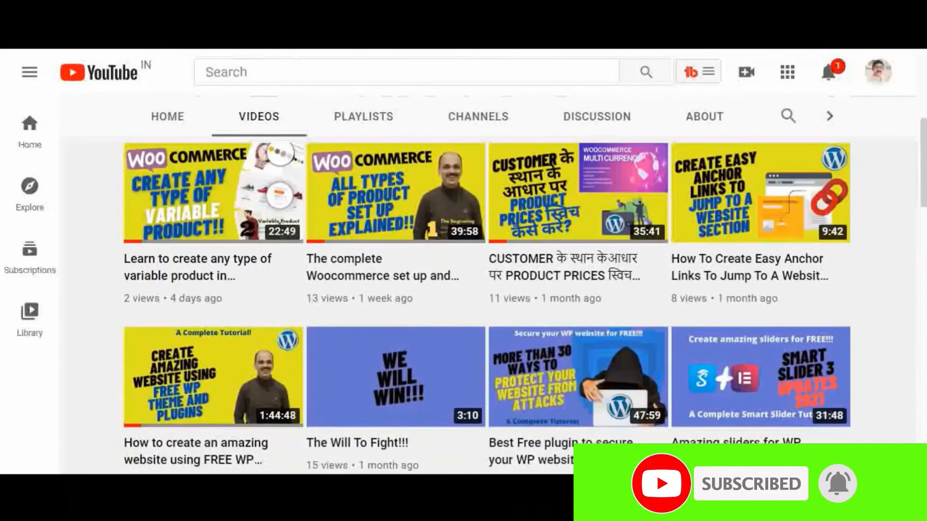
{"action": "scroll", "coordinate": [488, 284], "scroll_direction": "down", "scroll_amount": 3}
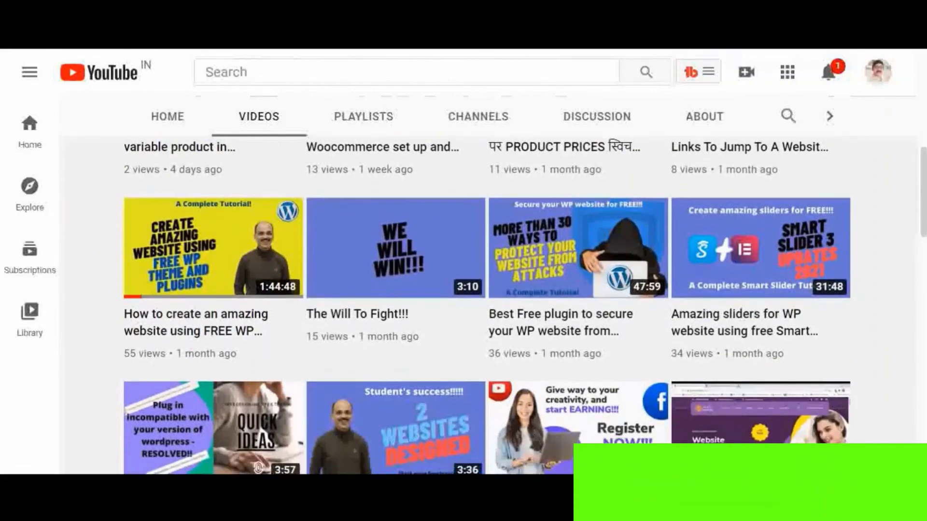
{"action": "scroll", "coordinate": [487, 285], "scroll_direction": "down", "scroll_amount": 3}
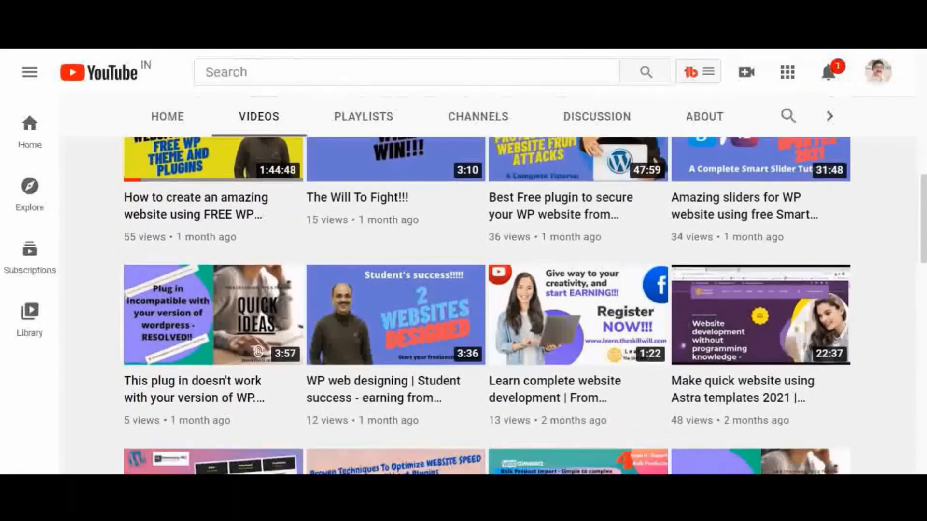
{"action": "scroll", "coordinate": [487, 285], "scroll_direction": "down", "scroll_amount": 2}
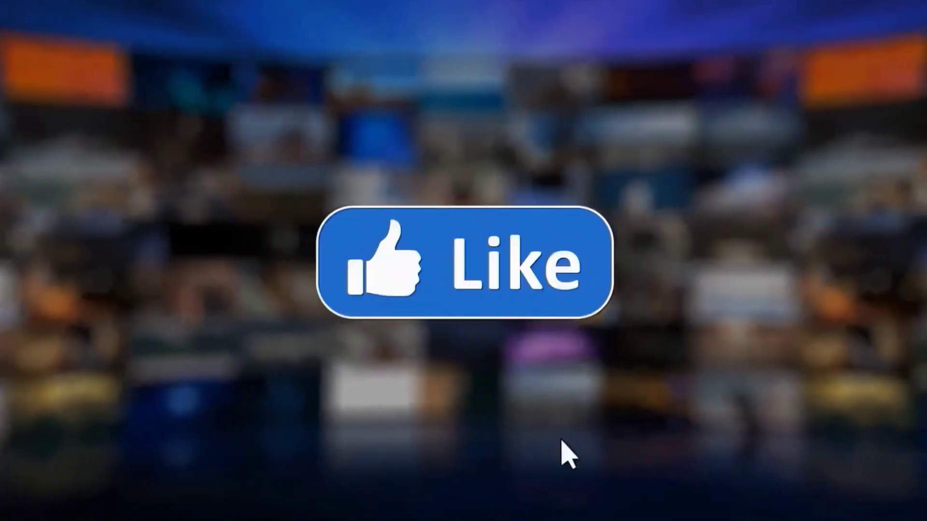